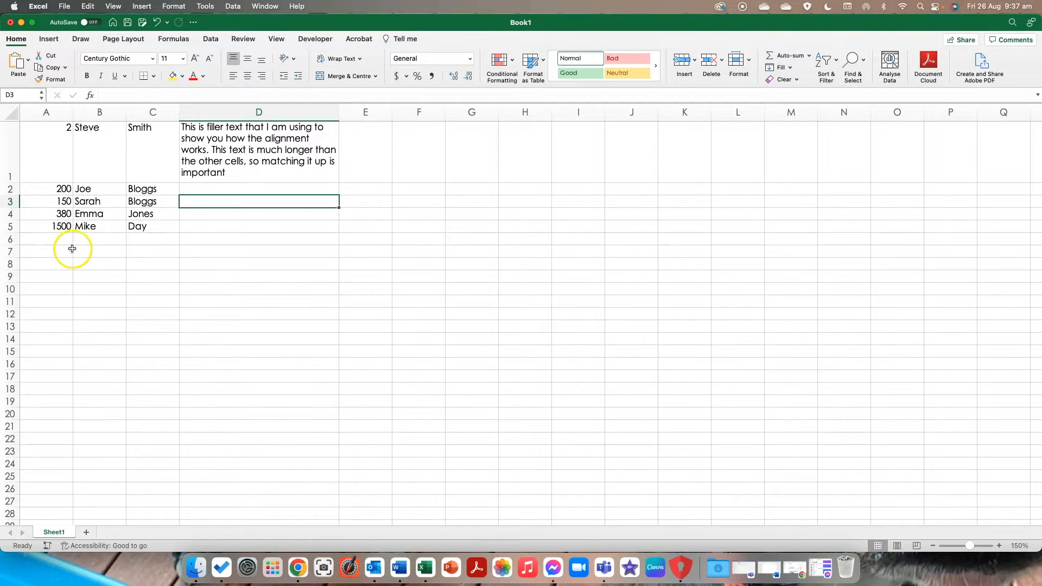
pyautogui.click(16, 40)
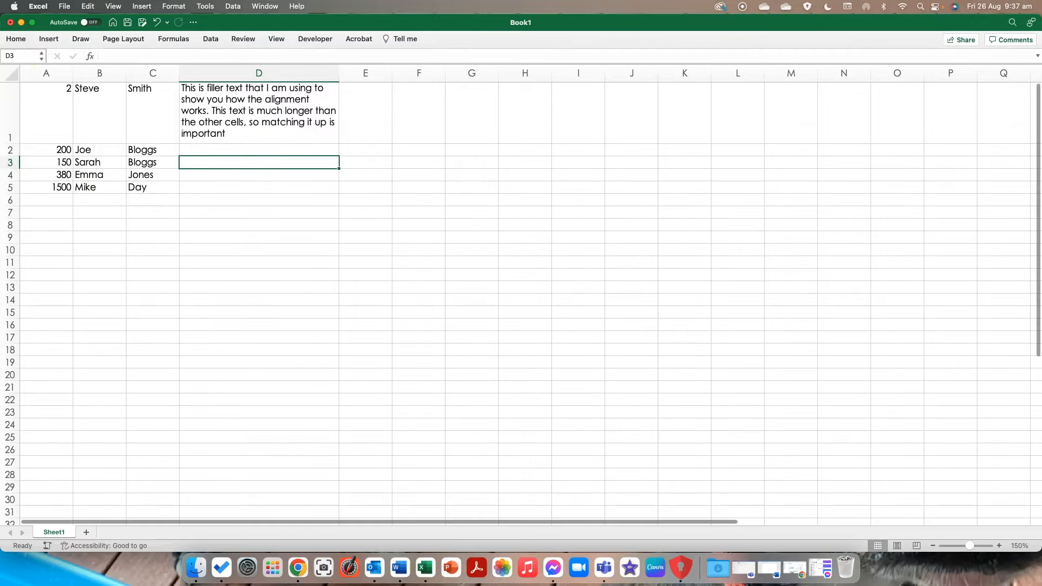
pyautogui.click(15, 41)
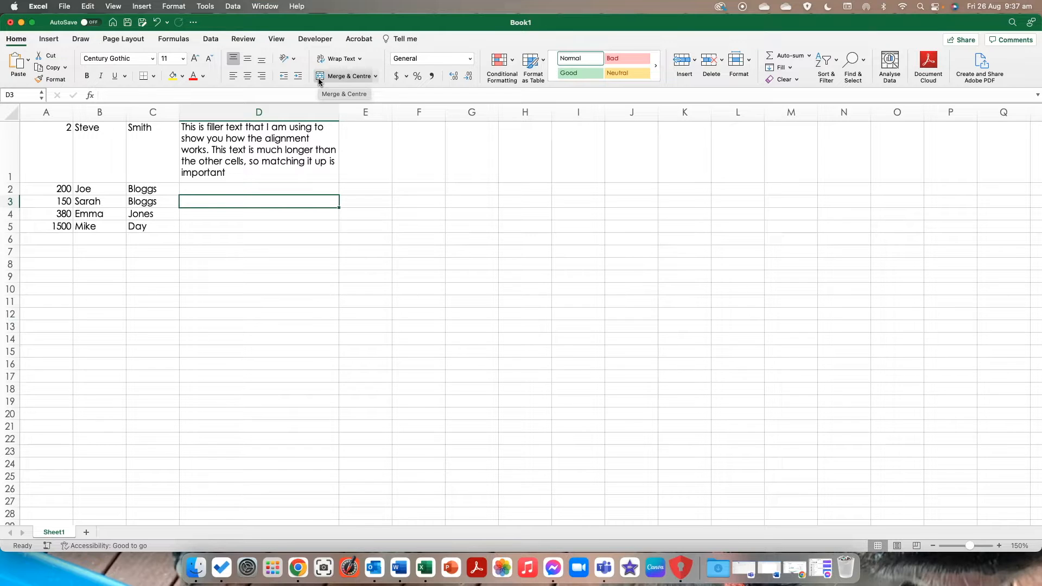
pyautogui.click(52, 181)
pyautogui.moveTo(52, 181); pyautogui.dragTo(53, 224)
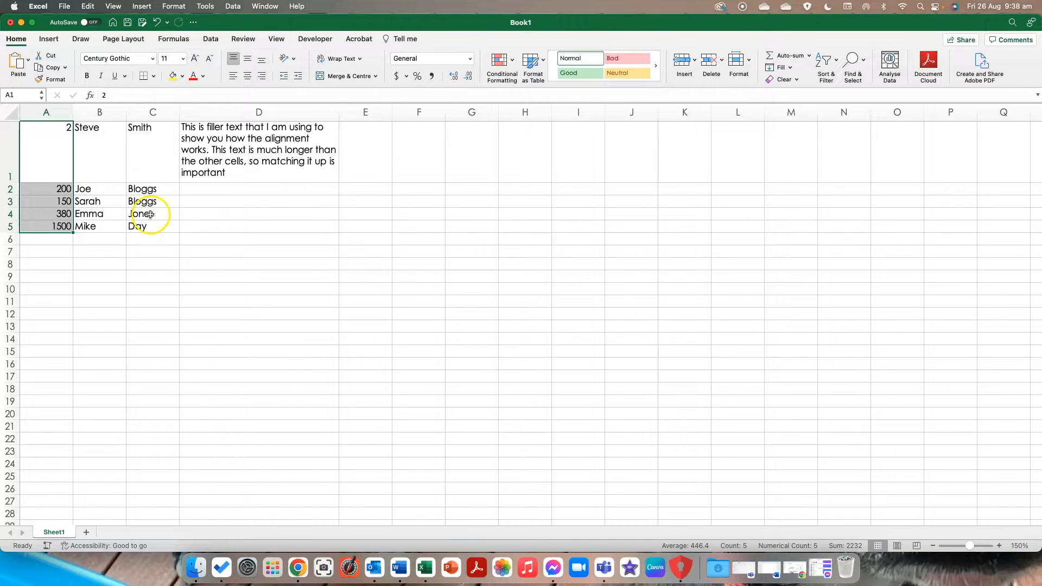
pyautogui.click(213, 144)
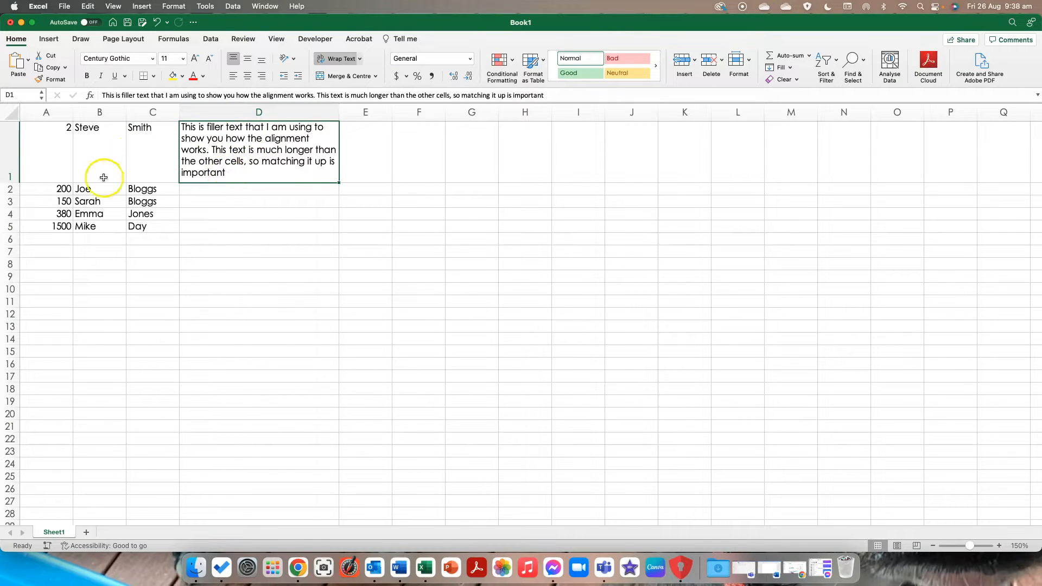
pyautogui.click(185, 270)
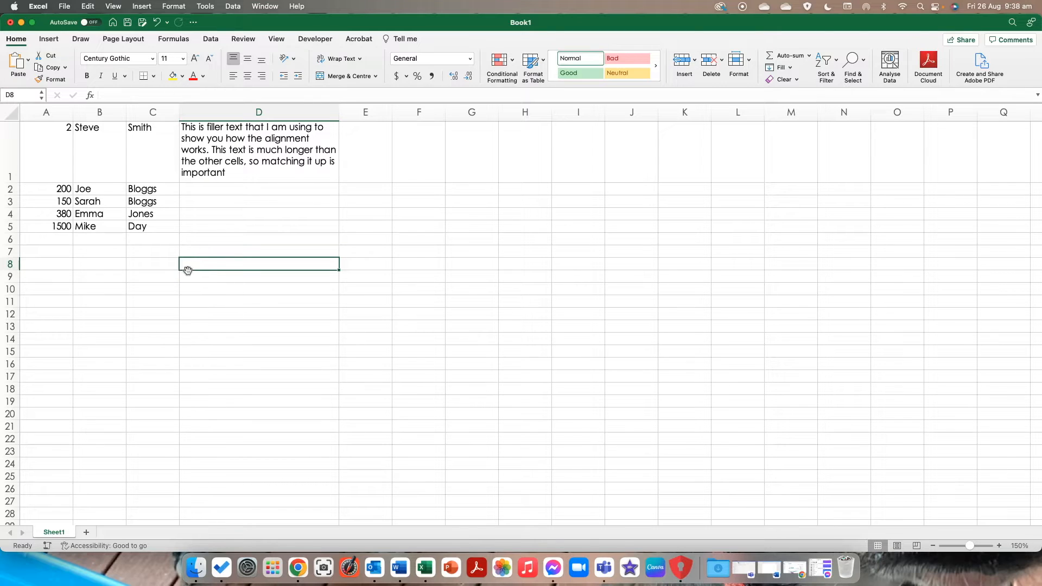
pyautogui.click(234, 62)
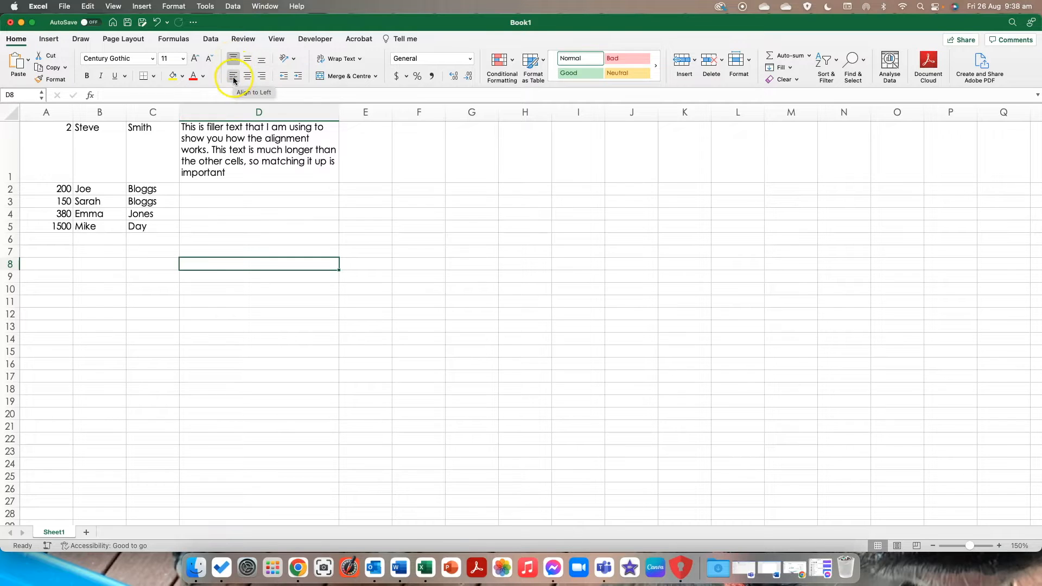
pyautogui.click(243, 78)
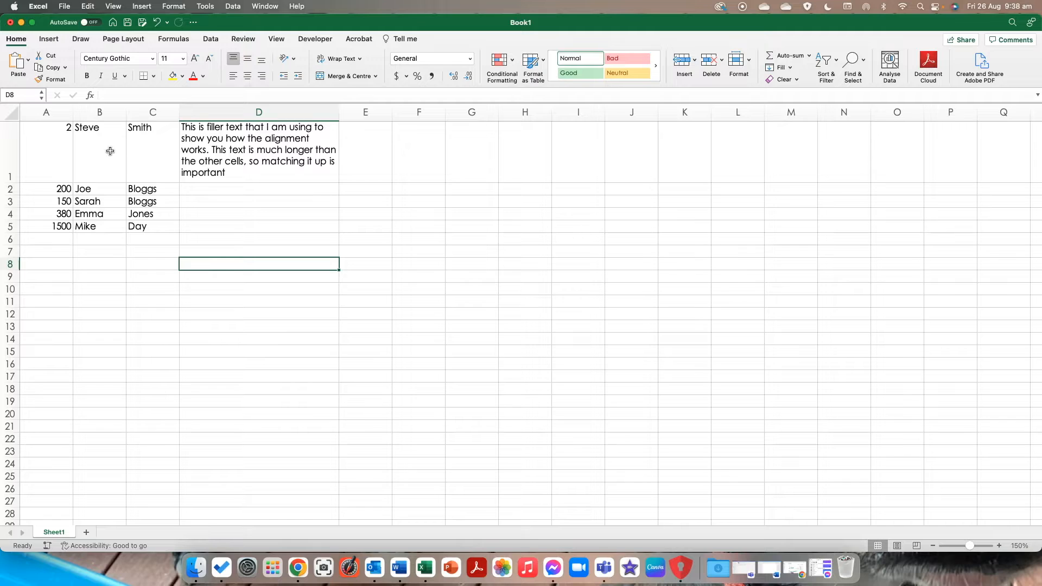
pyautogui.click(234, 60)
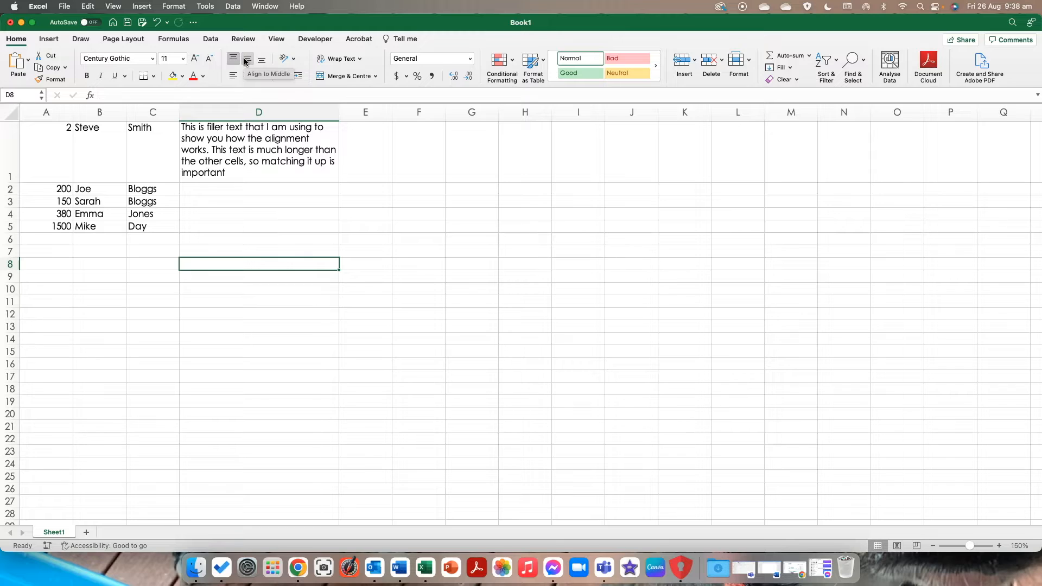
pyautogui.click(46, 143)
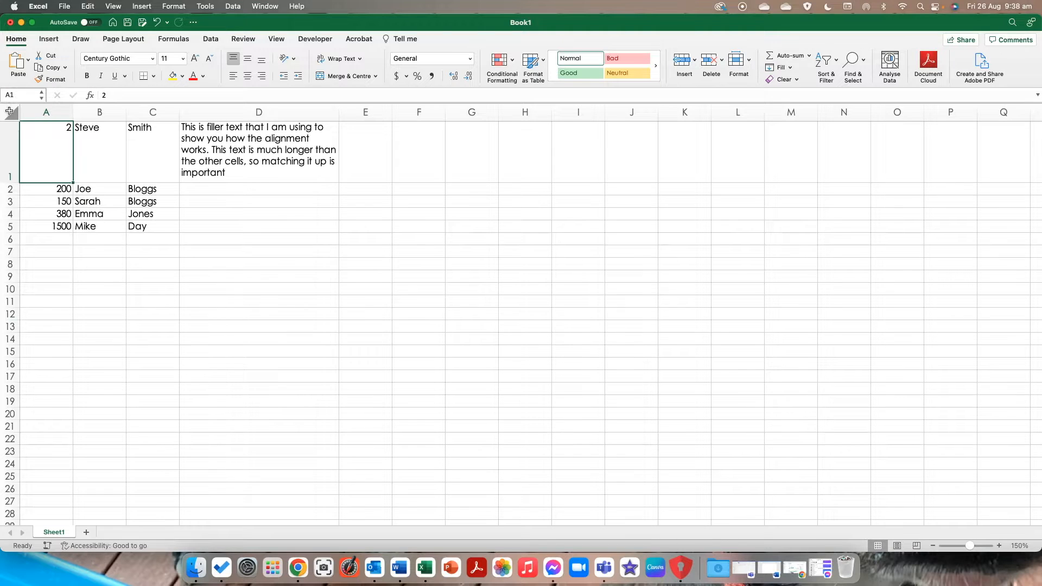
# Toggle top alignment off and back on for every cell in the sheet.
pyautogui.click(9, 111)
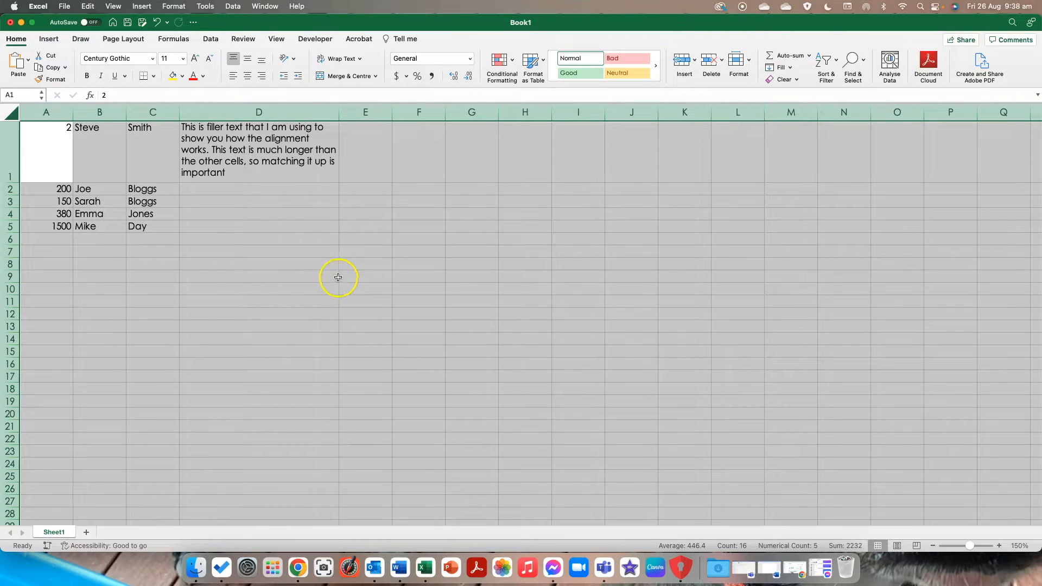
pyautogui.click(233, 61)
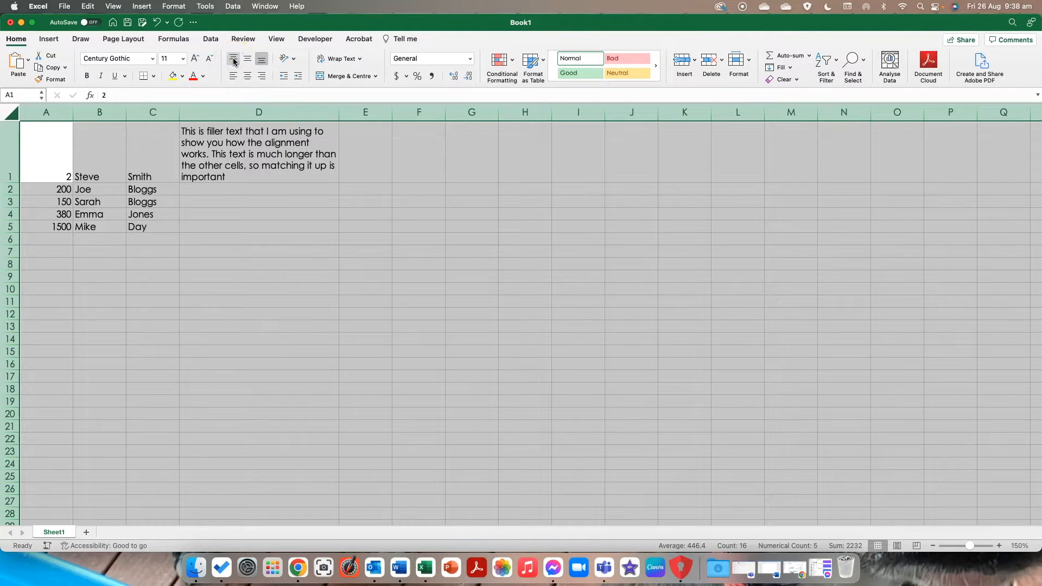
pyautogui.click(233, 60)
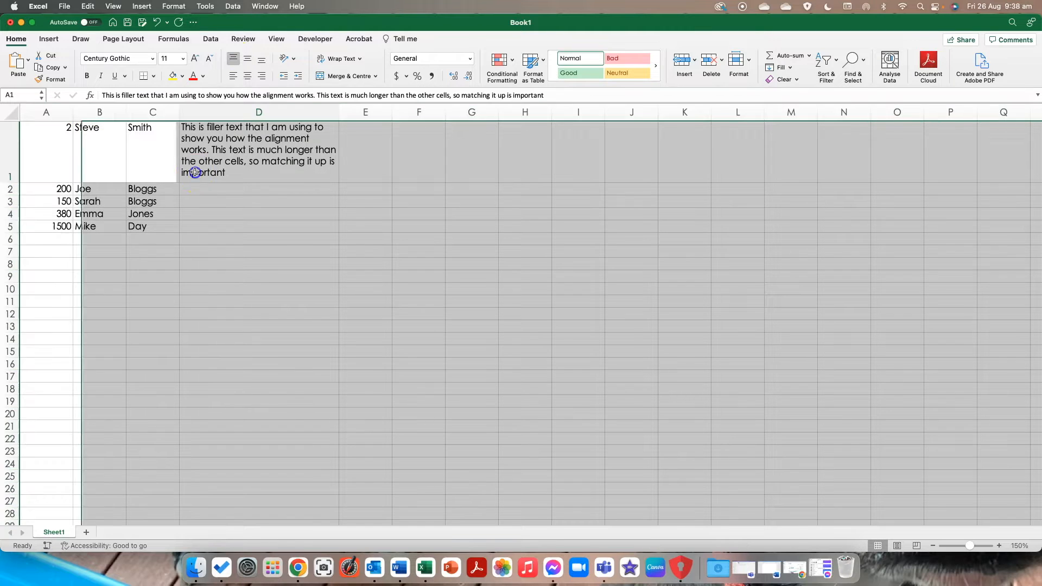
pyautogui.click(198, 166)
# Increase the heights of rows 1 and 2 to leave extra vertical space around their text.
pyautogui.moveTo(8, 184); pyautogui.dragTo(9, 232)
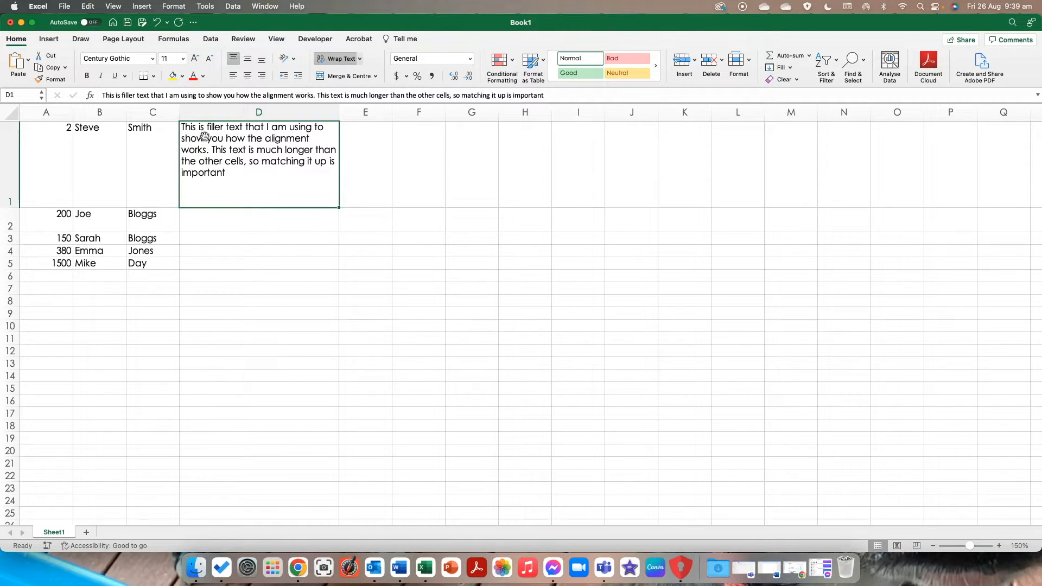
pyautogui.click(55, 144)
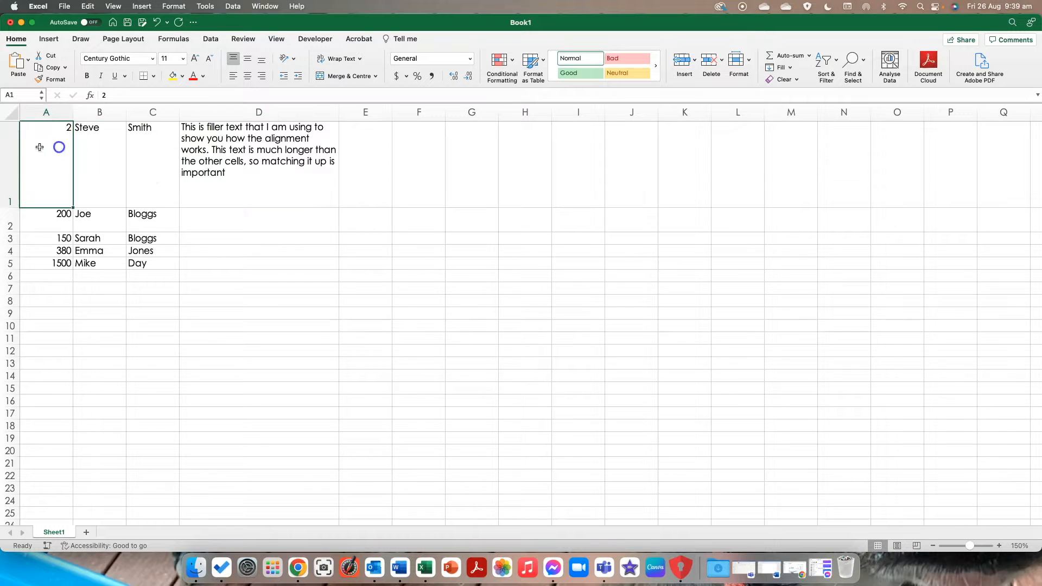
pyautogui.click(5, 148)
pyautogui.click(217, 133)
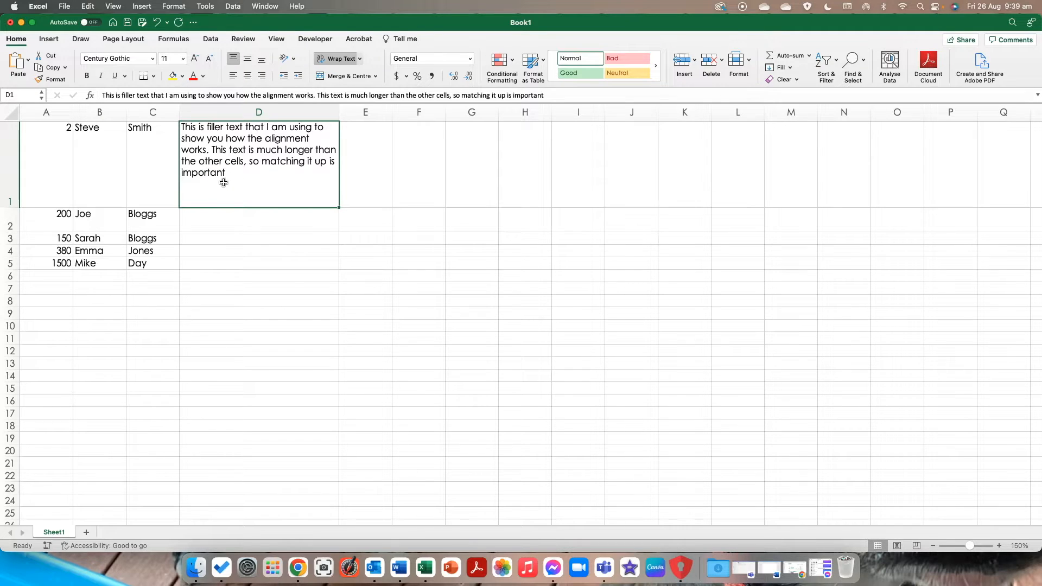
# Align the contents of every cell in the sheet vertically to the middle.
pyautogui.click(9, 116)
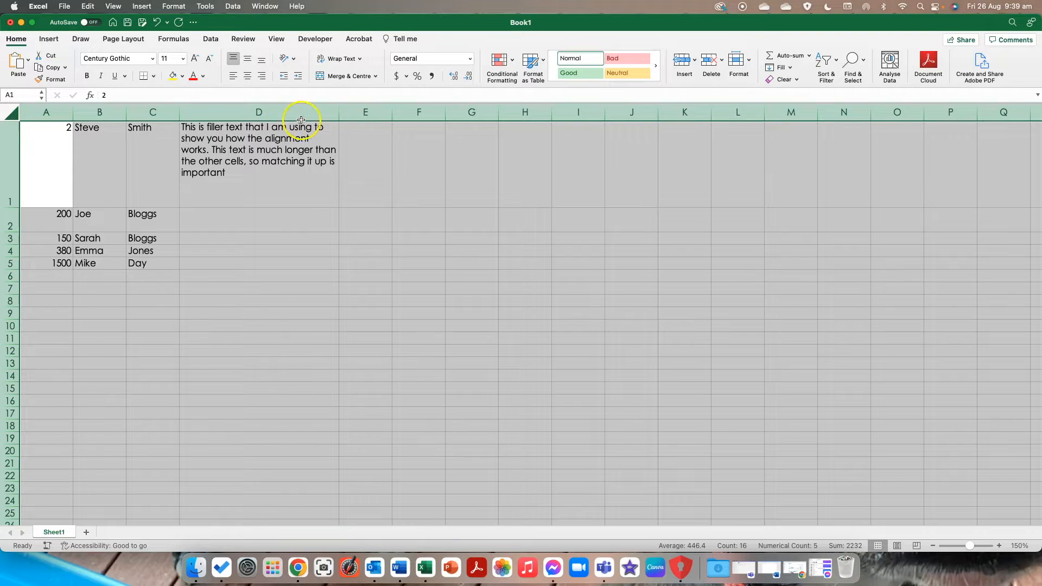
pyautogui.click(247, 61)
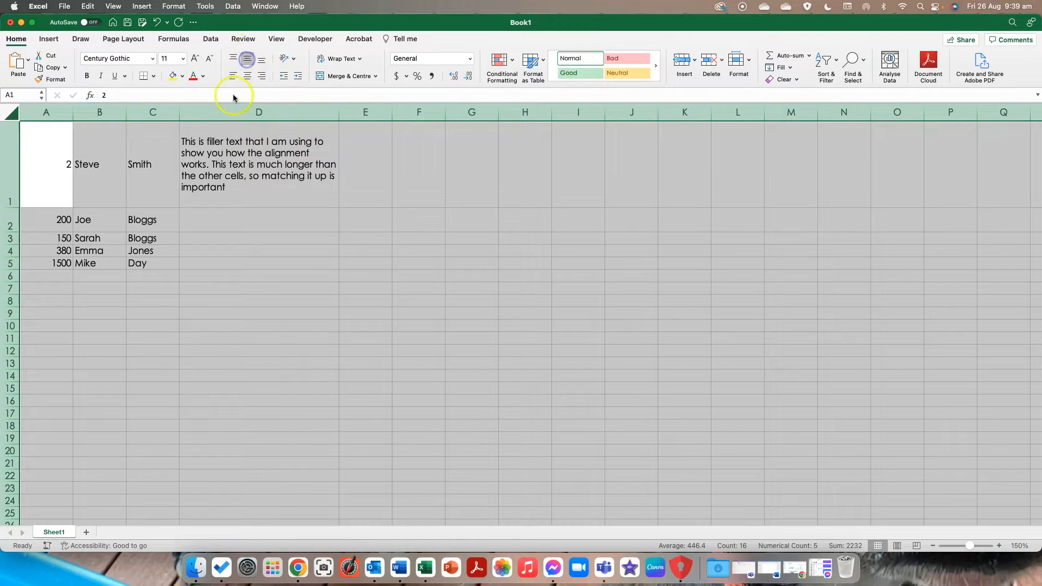
pyautogui.click(282, 184)
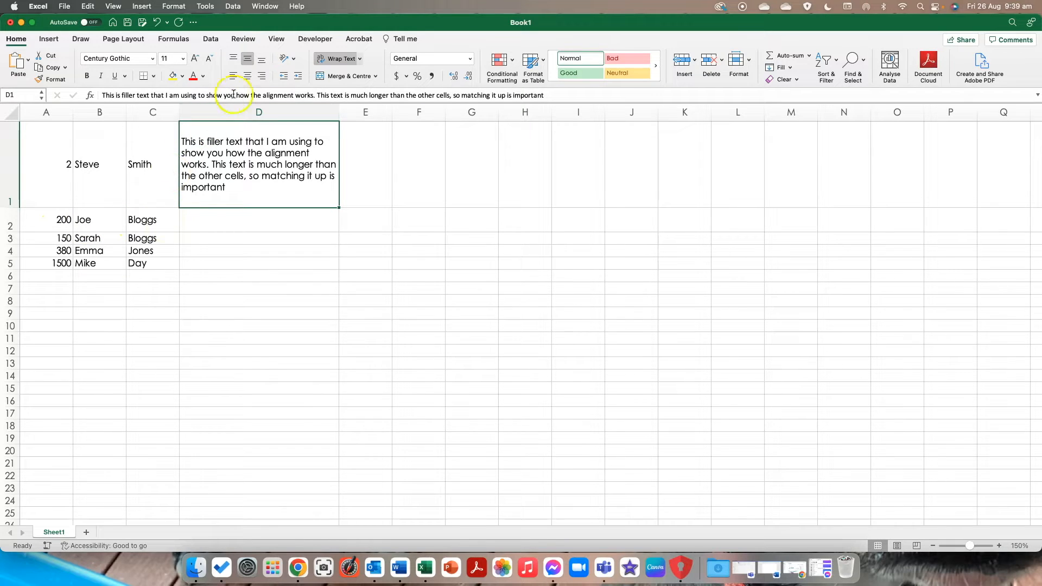
# Bottom-align the filler text in cell D1 and apply the same bottom alignment to the whole sheet.
pyautogui.click(262, 63)
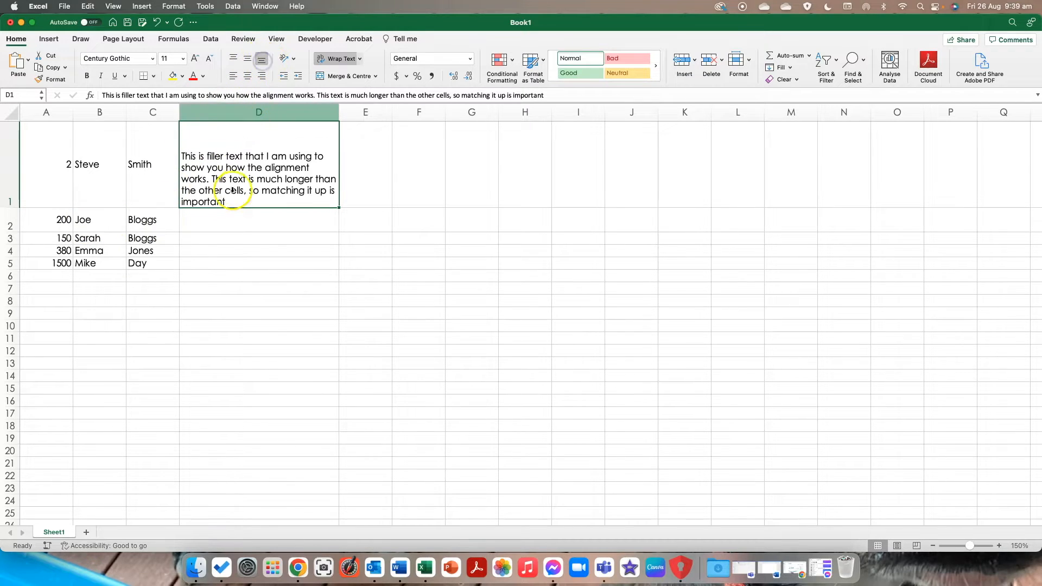
pyautogui.click(11, 113)
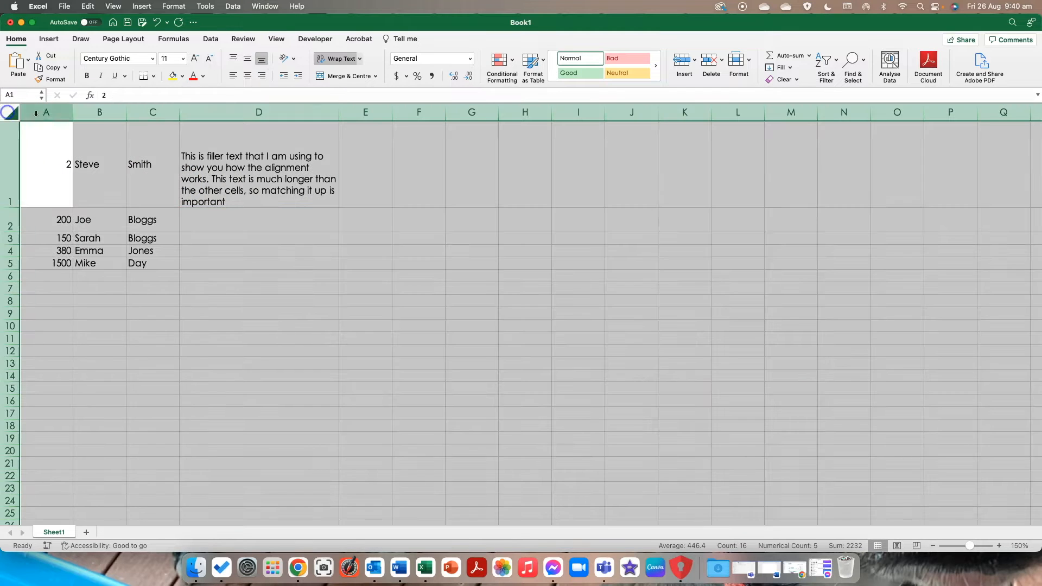
pyautogui.click(262, 60)
pyautogui.click(260, 263)
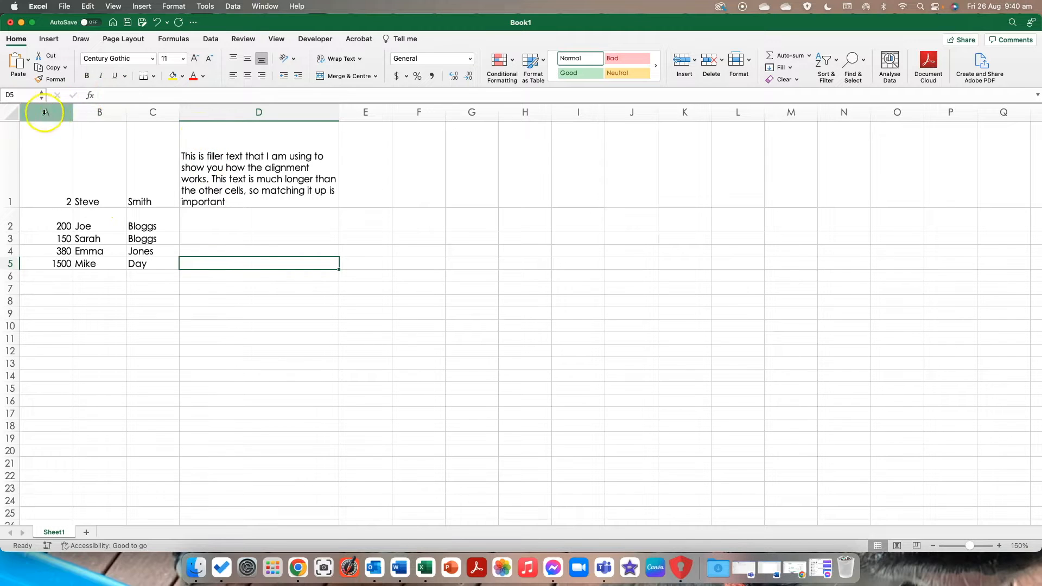
# Align the contents of every cell in the sheet to the top.
pyautogui.click(9, 111)
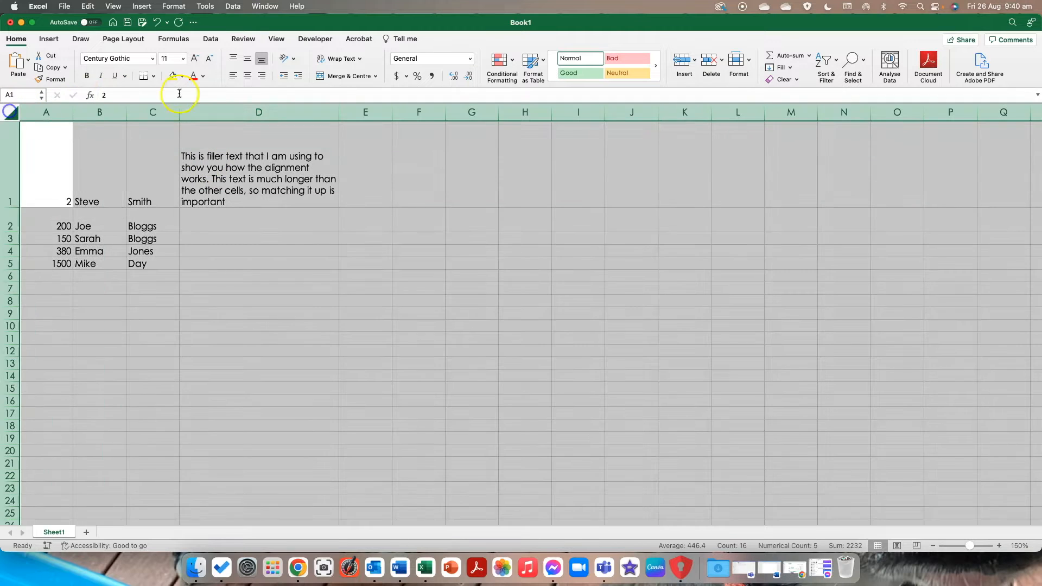
pyautogui.click(235, 59)
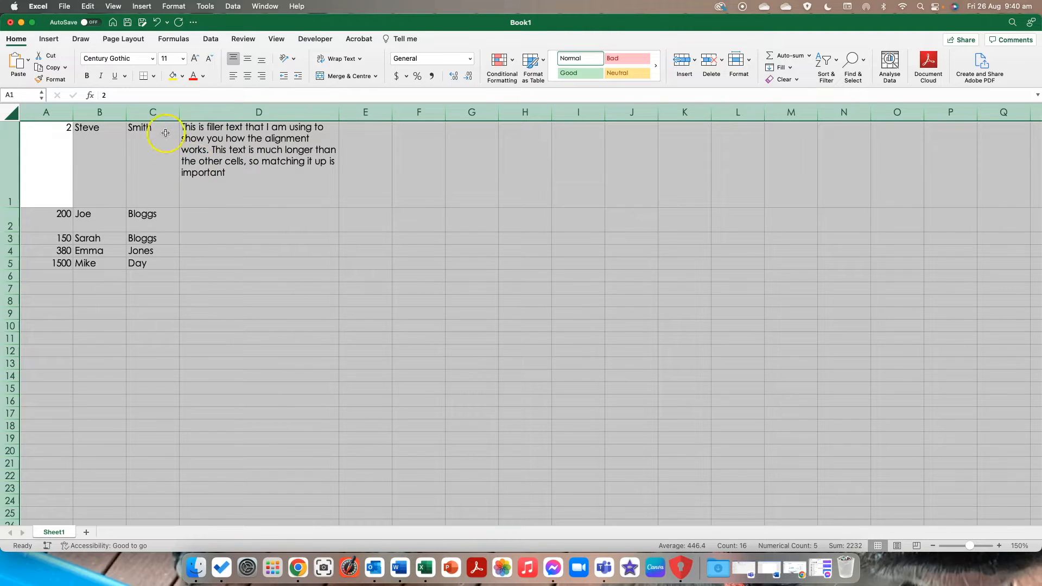
pyautogui.click(233, 58)
pyautogui.click(233, 56)
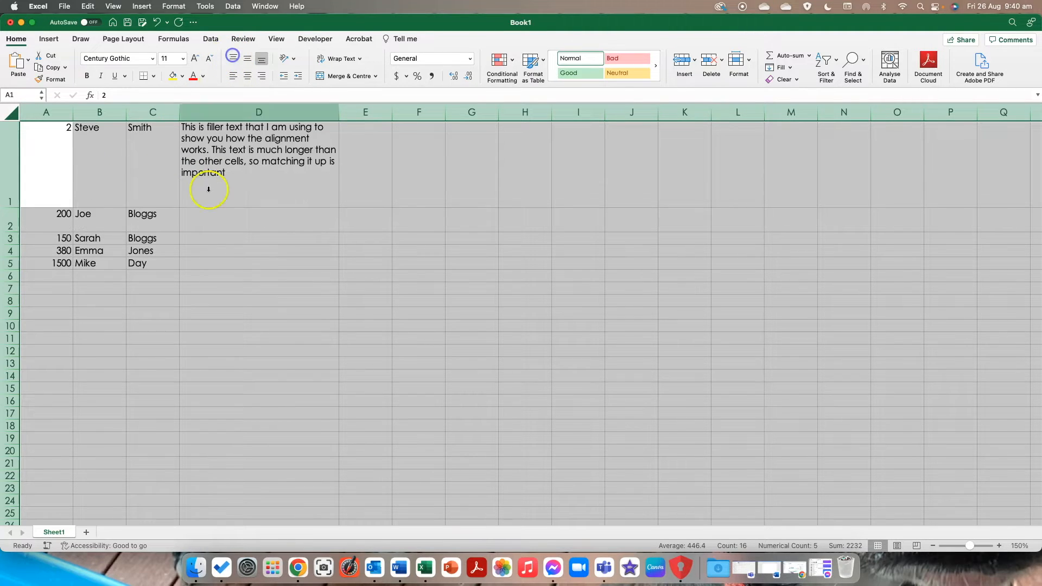
pyautogui.click(221, 186)
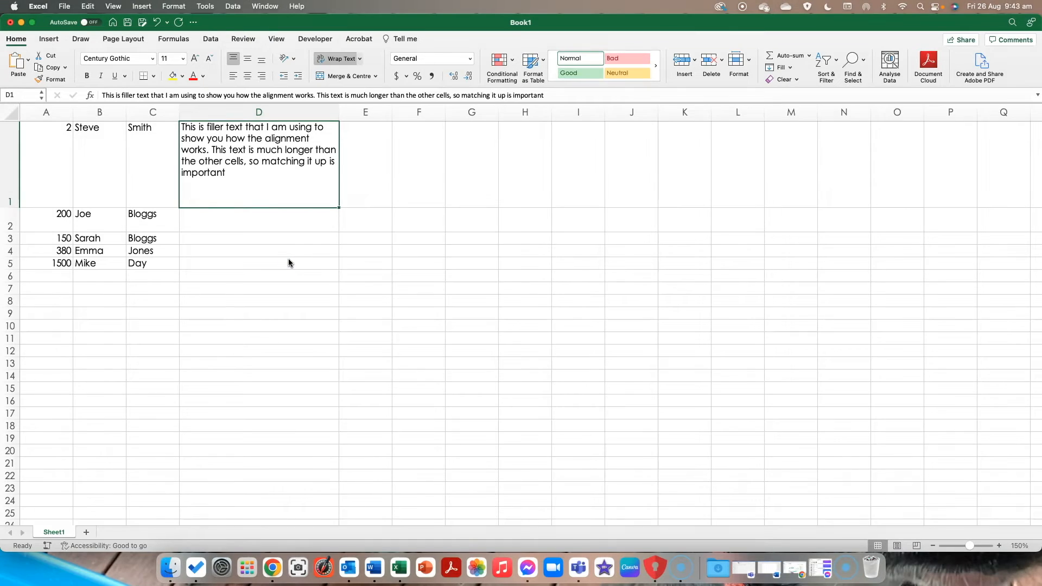
# Centre the contents of every cell in the sheet horizontally.
pyautogui.click(233, 78)
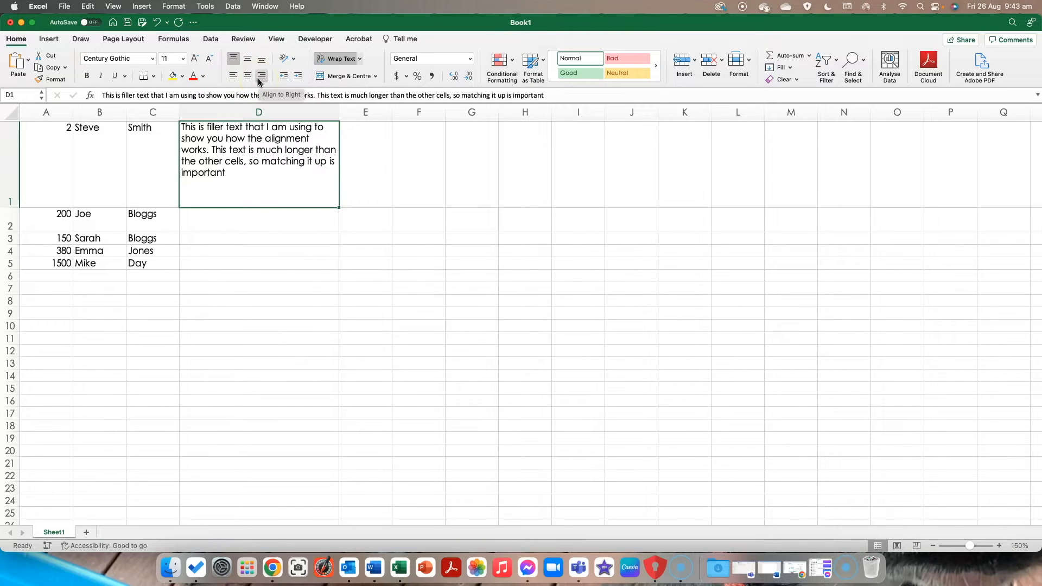
pyautogui.click(9, 111)
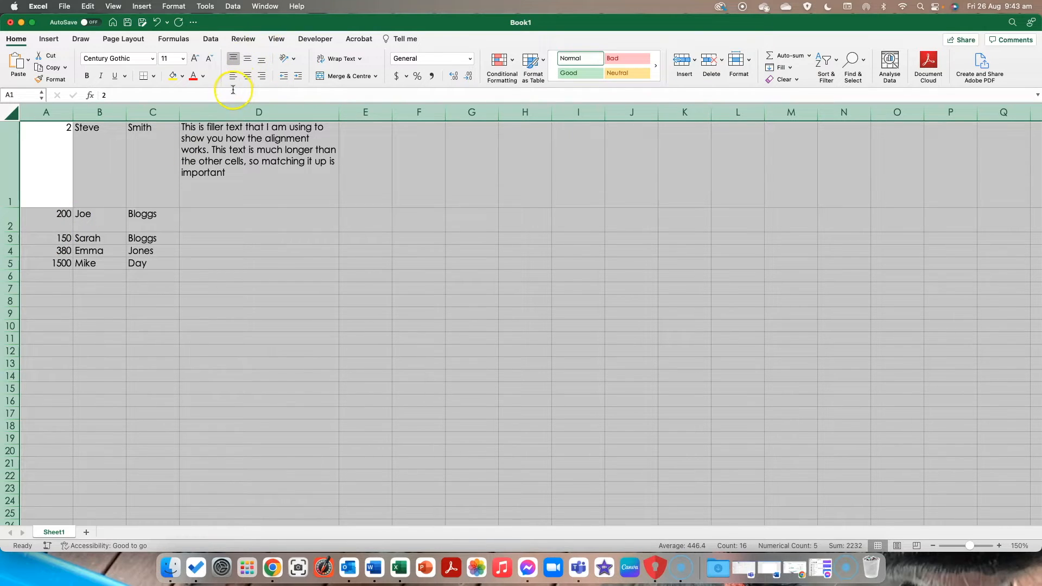
pyautogui.click(247, 79)
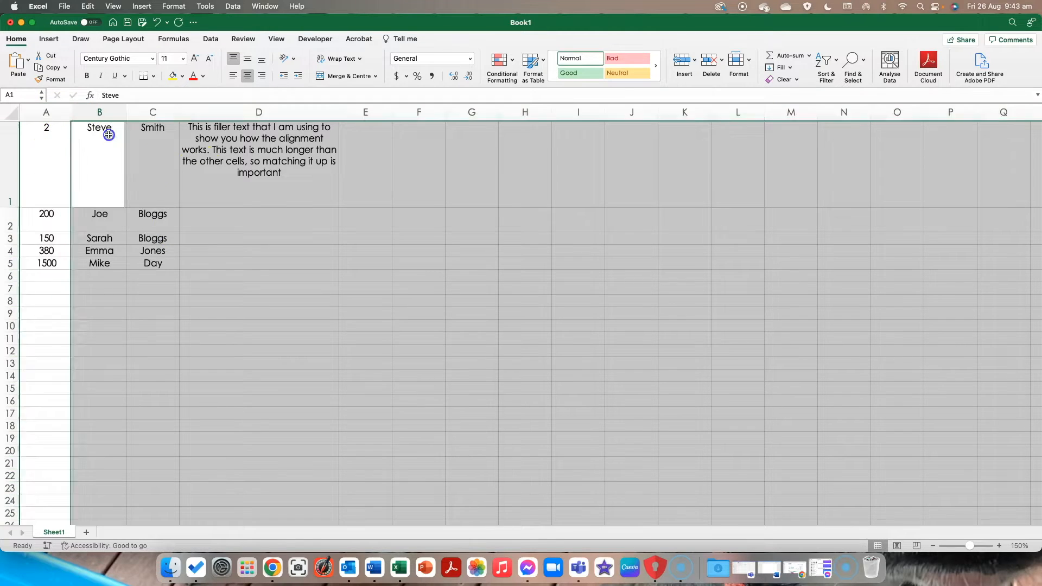
pyautogui.click(149, 139)
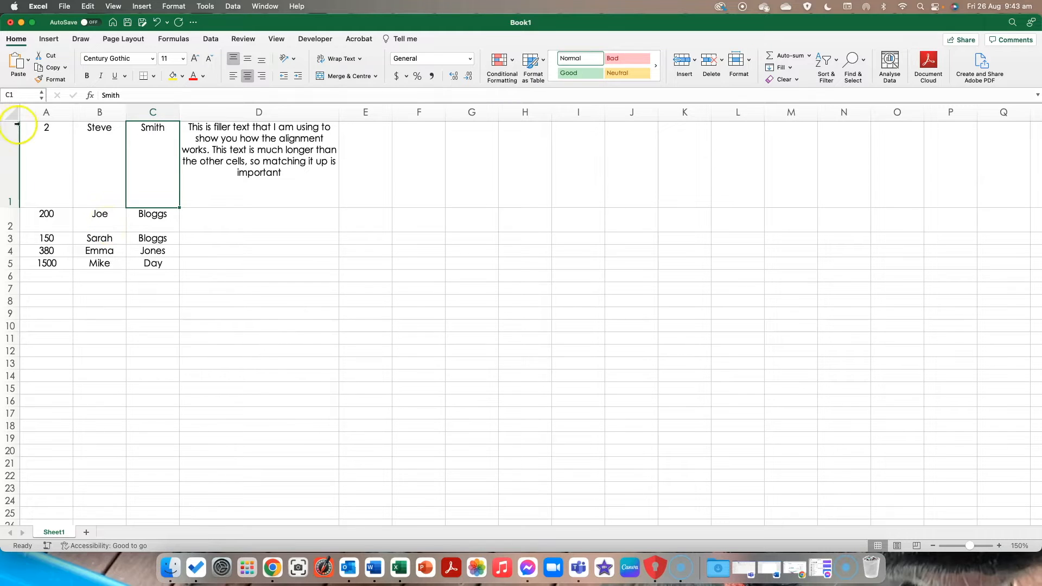
# Align the numbers in column A to the right.
pyautogui.click(42, 146)
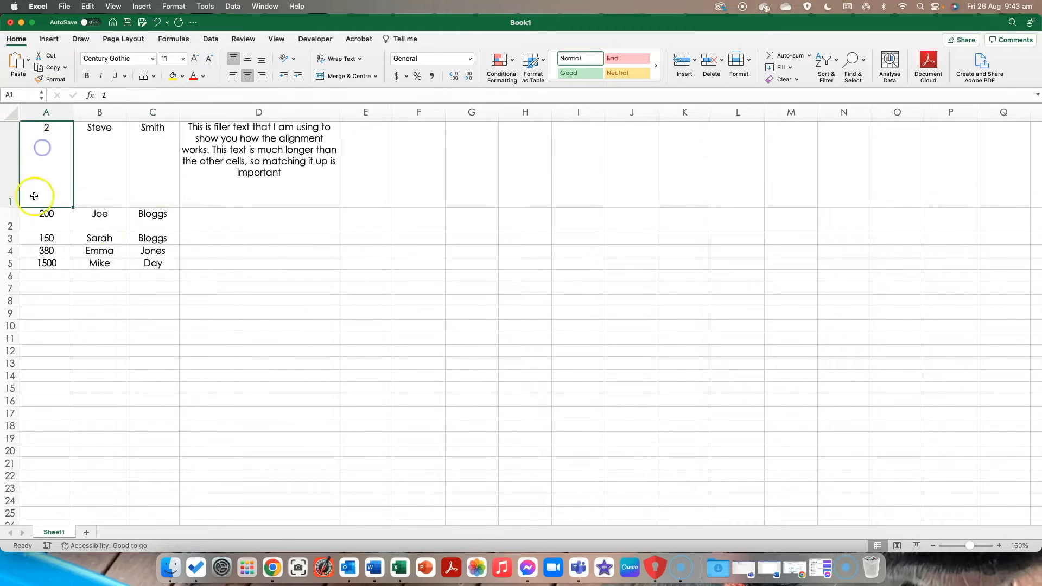
pyautogui.click(46, 112)
pyautogui.click(260, 78)
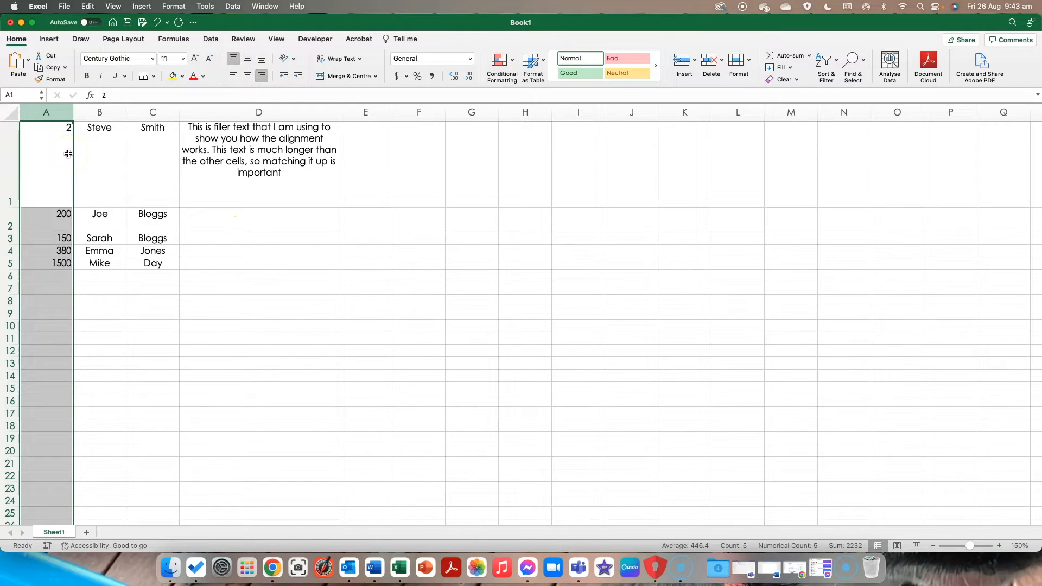
pyautogui.moveTo(68, 153); pyautogui.dragTo(227, 175)
# Align the filler text in column D to the left.
pyautogui.click(239, 112)
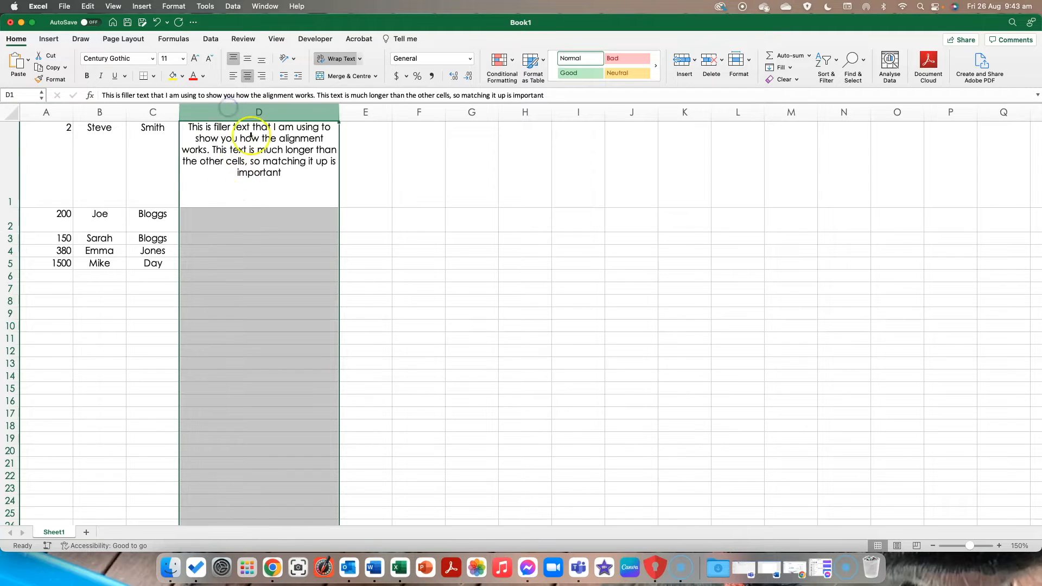
pyautogui.click(233, 78)
pyautogui.click(242, 197)
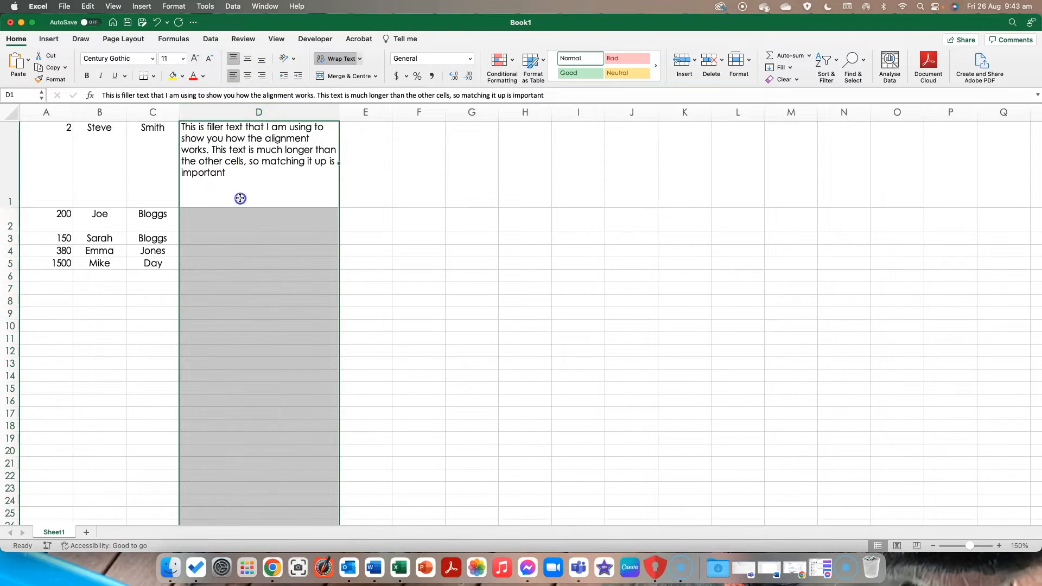
pyautogui.click(238, 252)
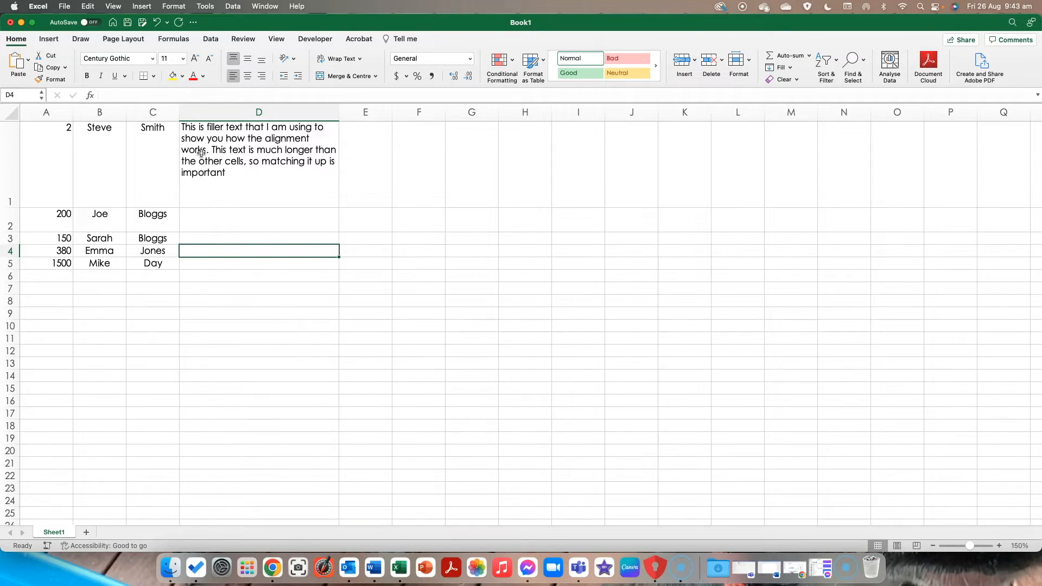
pyautogui.click(44, 112)
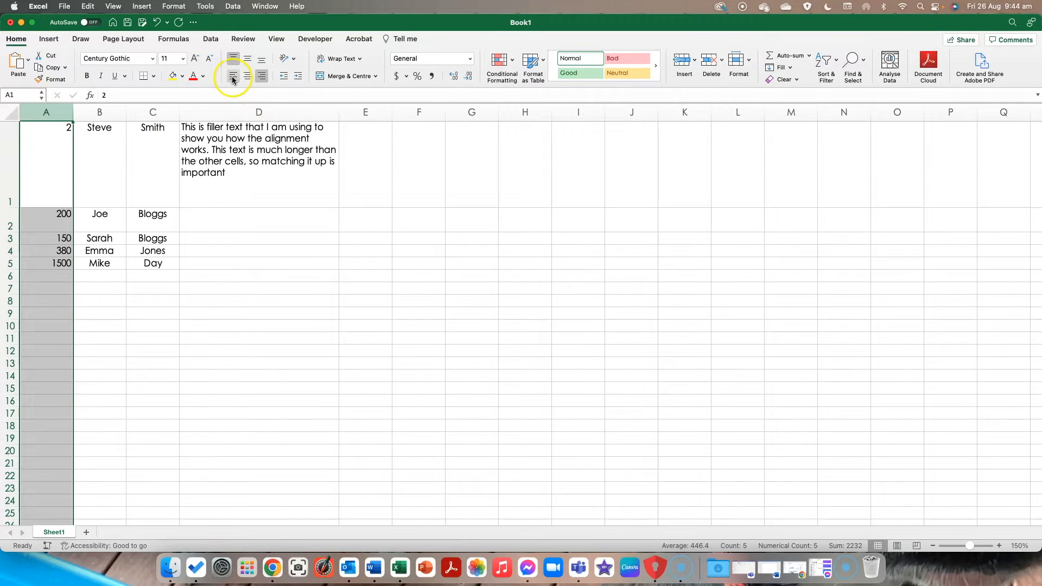
pyautogui.click(205, 112)
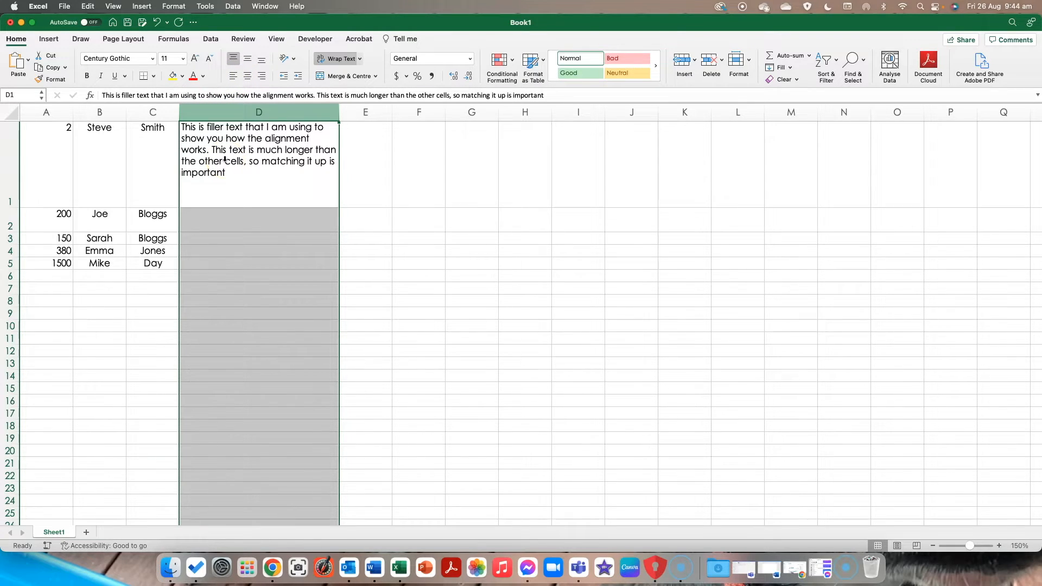
pyautogui.click(153, 112)
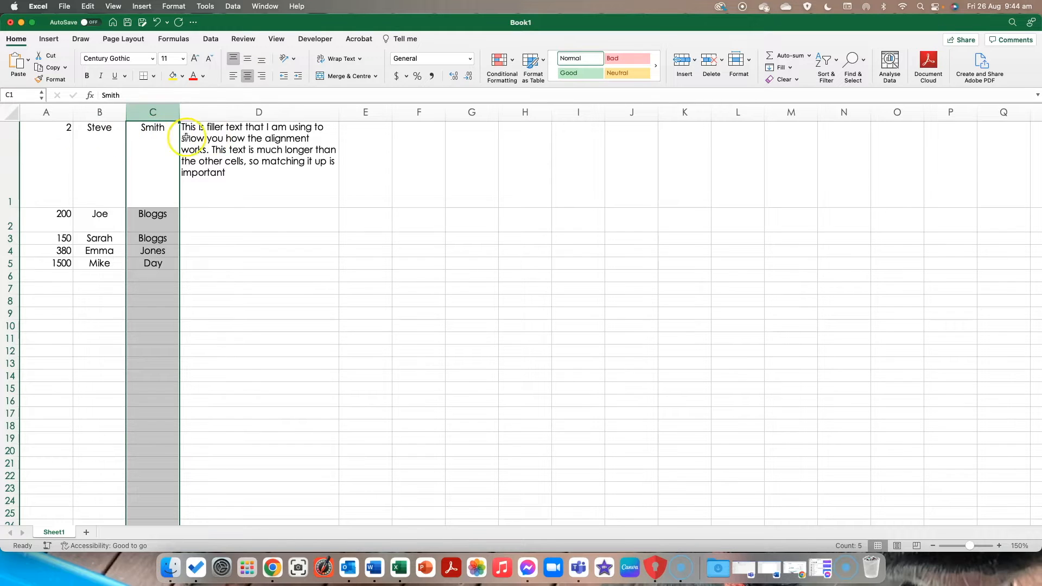
pyautogui.click(55, 117)
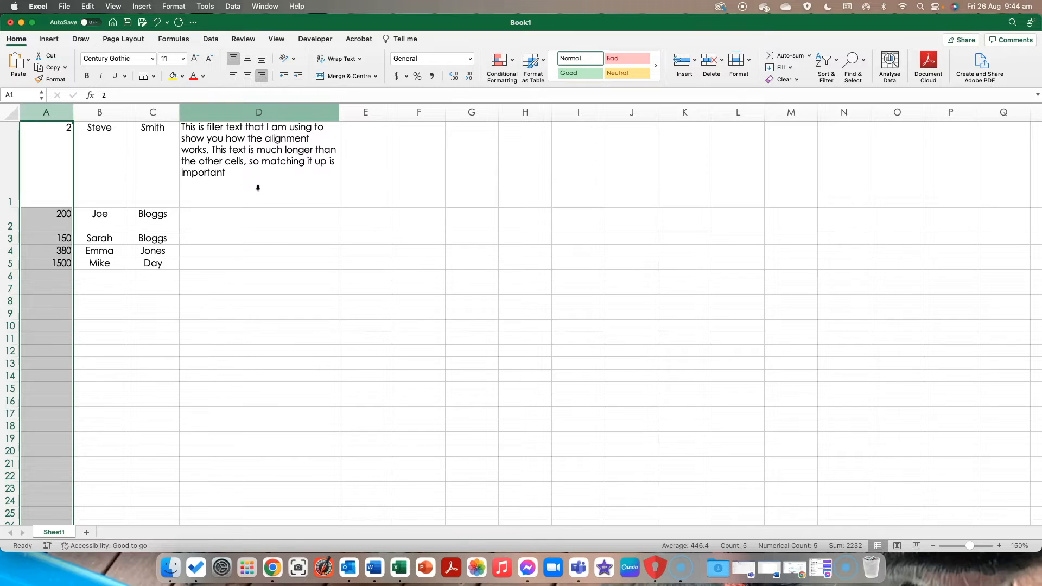
pyautogui.click(46, 116)
# Align the whole of column D to the left, including its empty cells.
pyautogui.click(187, 116)
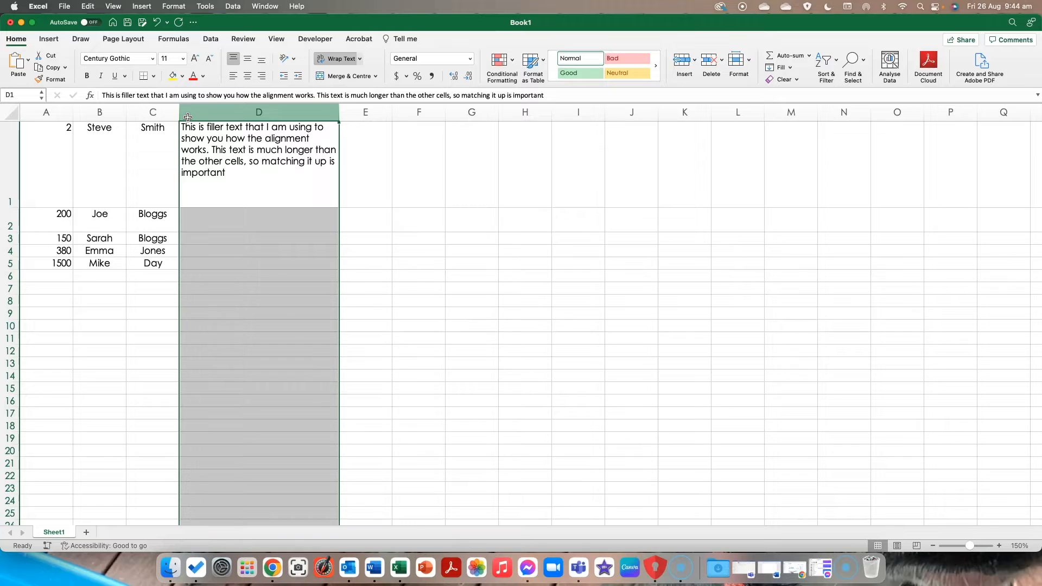
pyautogui.click(233, 81)
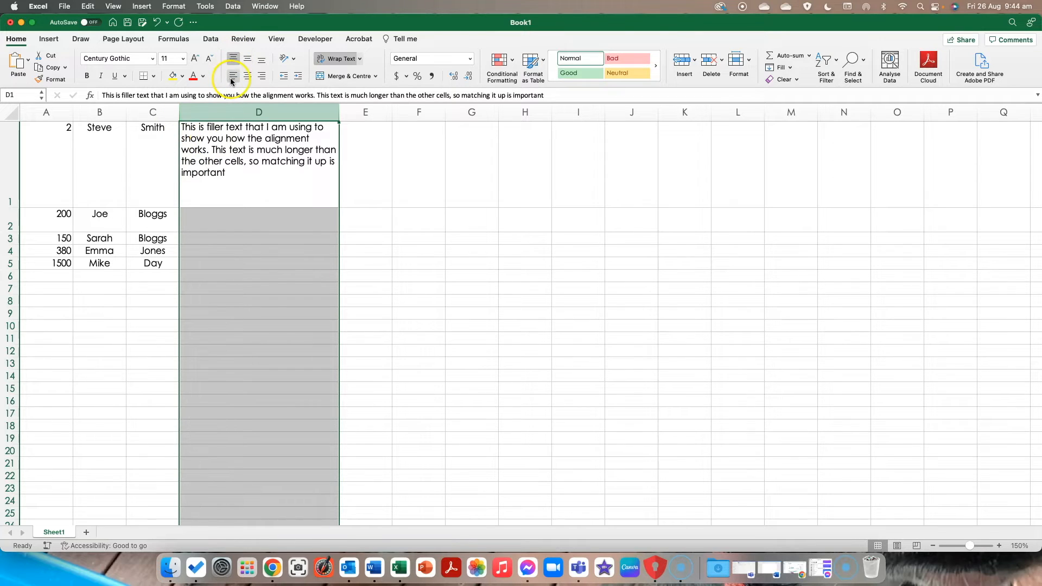
pyautogui.click(226, 184)
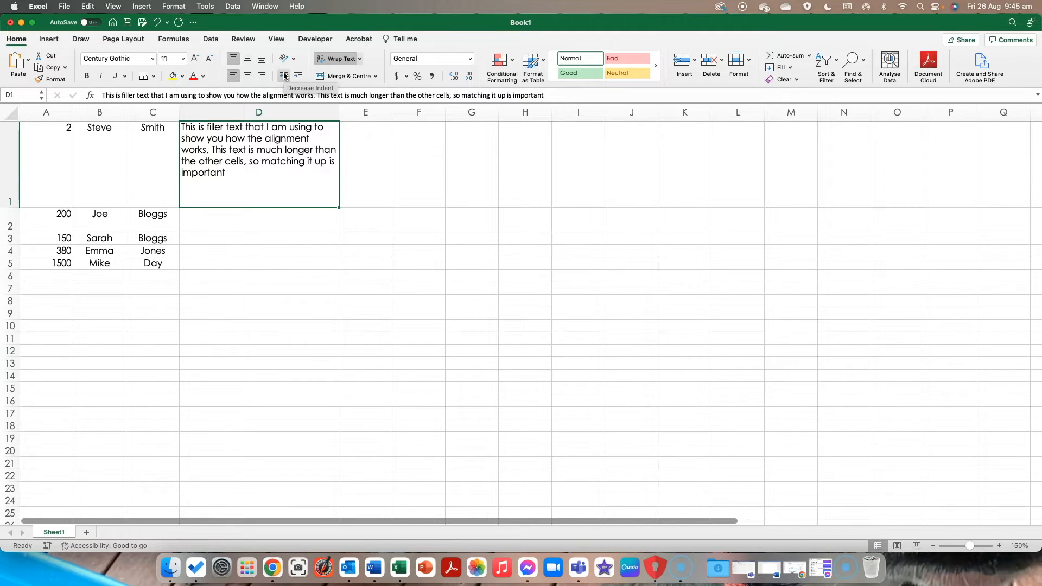
pyautogui.click(281, 188)
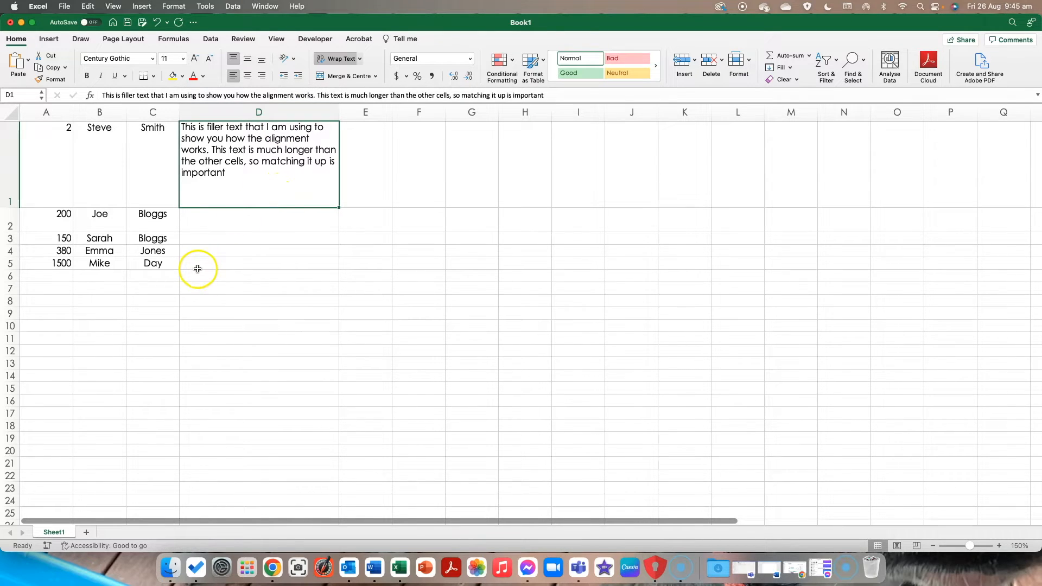
pyautogui.click(294, 59)
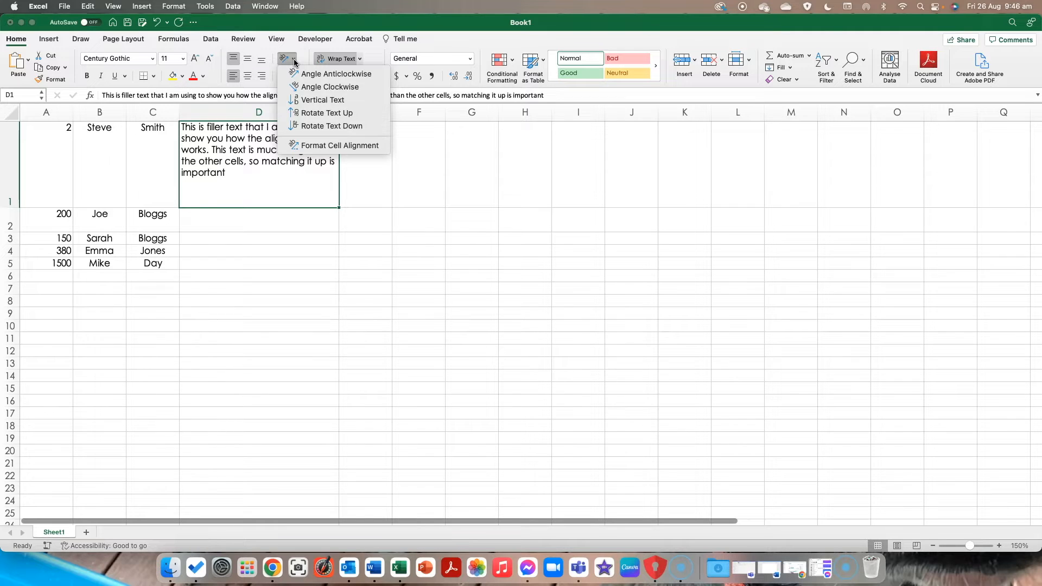
pyautogui.click(295, 77)
pyautogui.click(249, 264)
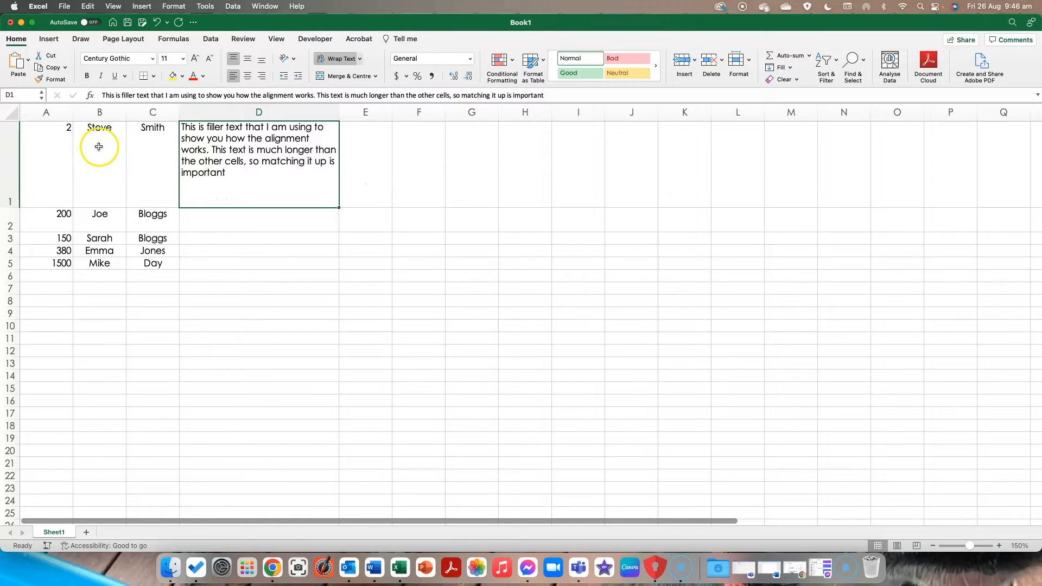
# Angle the text in cells B1 and C1 anticlockwise.
pyautogui.moveTo(98, 147); pyautogui.dragTo(137, 146)
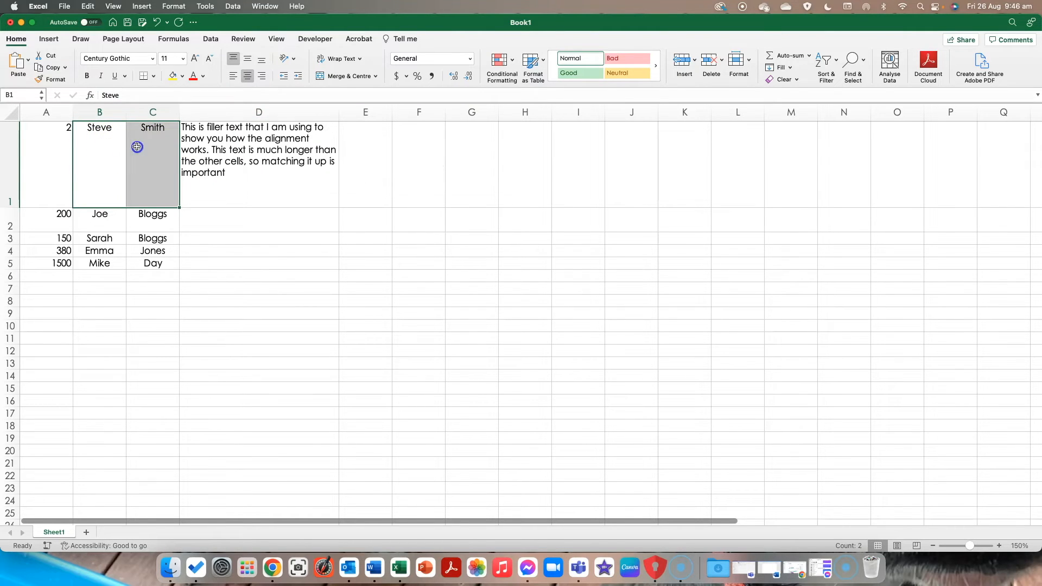
pyautogui.click(296, 59)
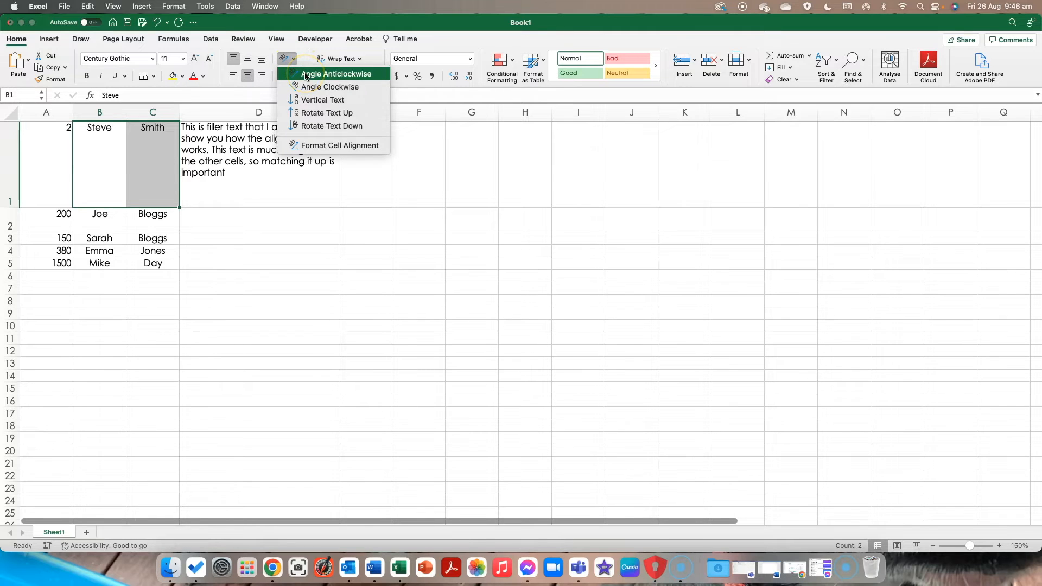
pyautogui.click(305, 74)
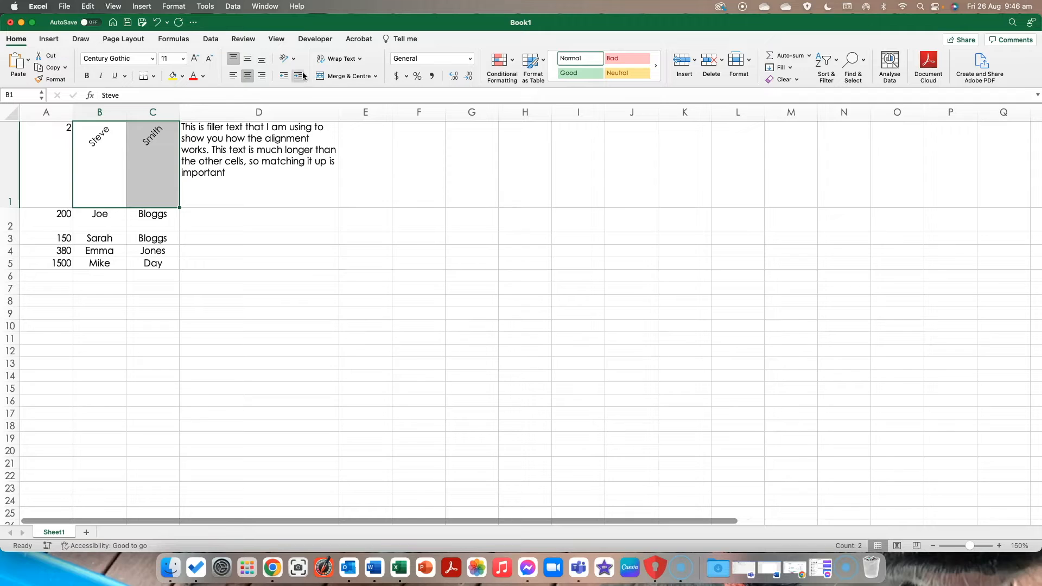
# Angle the text in cells B1 and C1 clockwise and switch it to stacked vertical text.
pyautogui.click(286, 59)
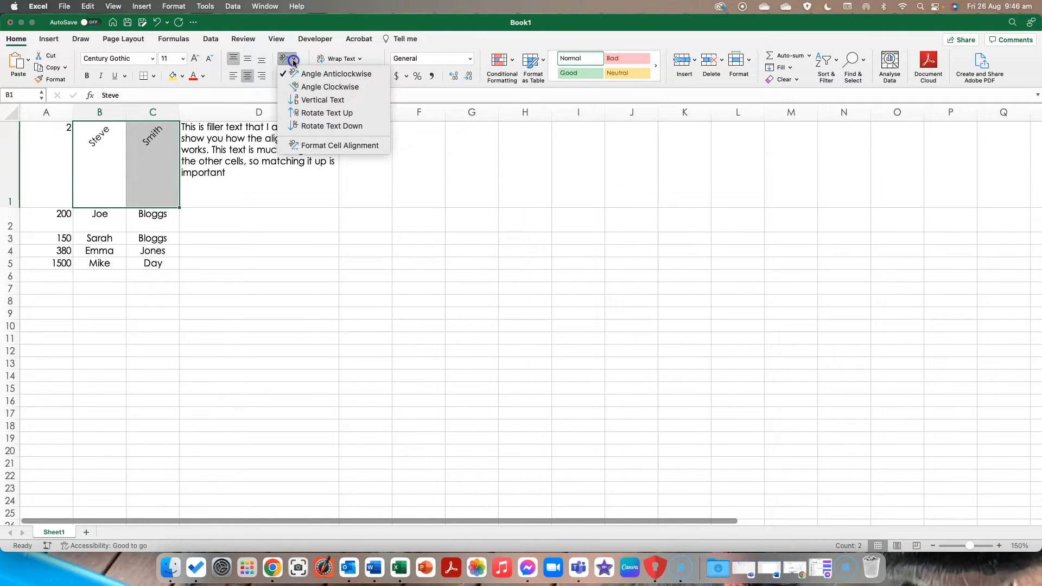
pyautogui.click(302, 88)
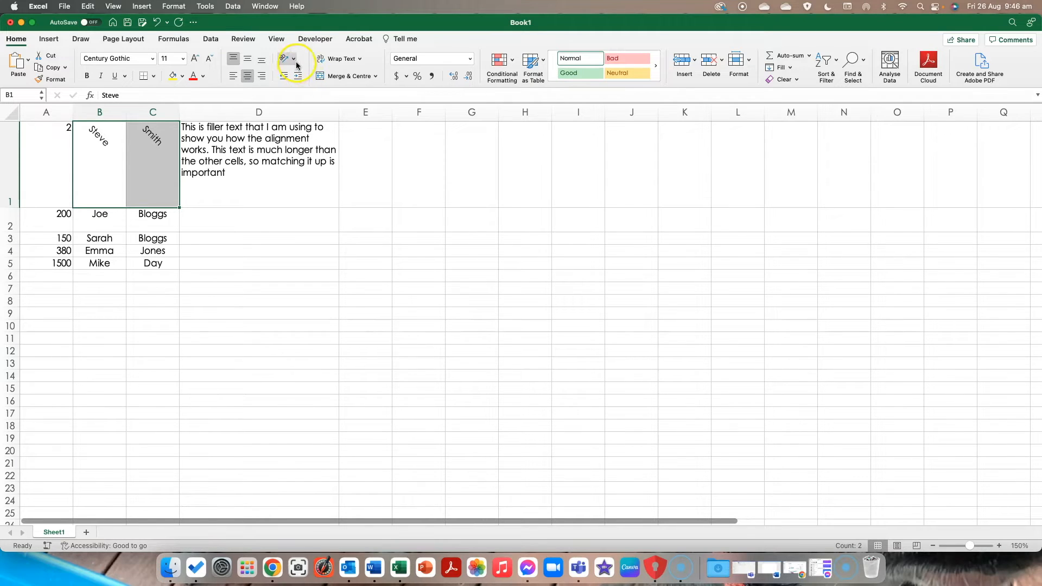
pyautogui.click(293, 61)
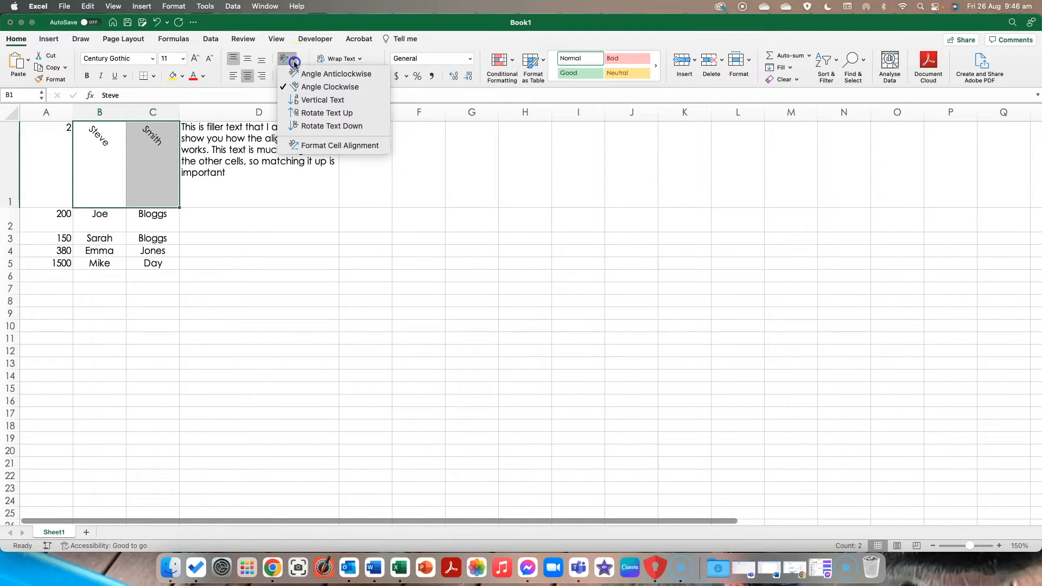
pyautogui.click(304, 100)
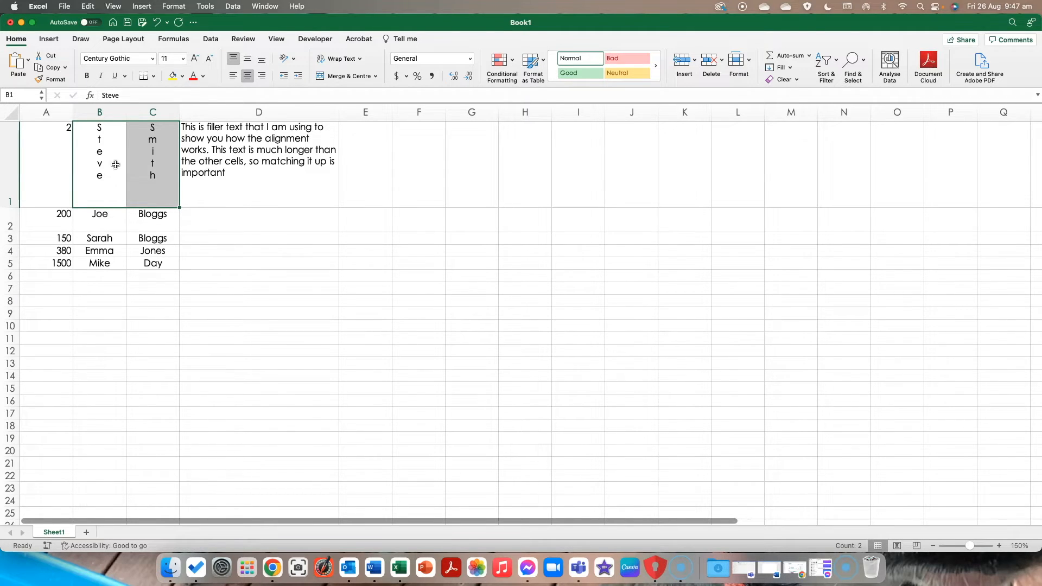
# Enter the heading Day in cell G1 and the numbers 1 to 5 below it in G2 to G6.
pyautogui.click(471, 158)
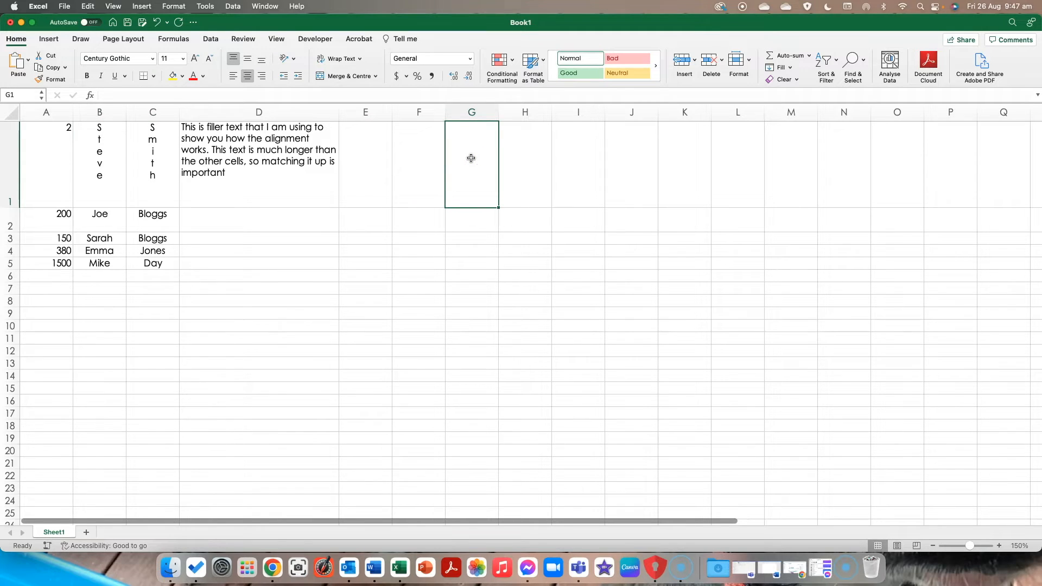
pyautogui.write('Day')
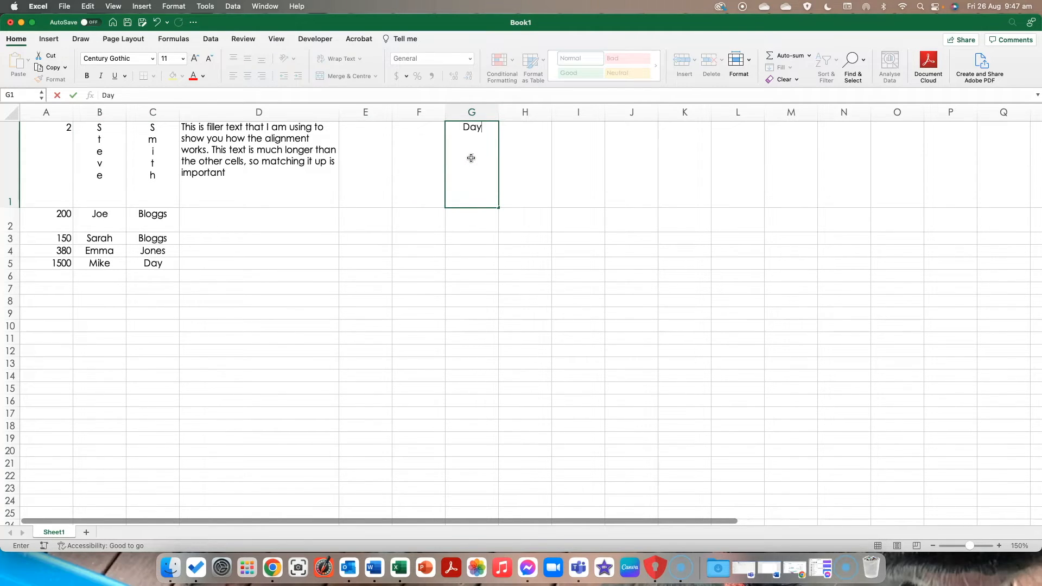
pyautogui.press('Return')
pyautogui.write('1 2')
pyautogui.press('Return')
pyautogui.write('3')
pyautogui.press('Return')
pyautogui.write('4')
pyautogui.press('Return')
pyautogui.write('5')
pyautogui.press('Return')
# Replace the heading in cell G1 with Date.
pyautogui.press('Up')
pyautogui.press('Up')
pyautogui.press('Up')
pyautogui.press('Up')
pyautogui.press('Up')
pyautogui.press('Up')
pyautogui.write('Date')
pyautogui.press('Return')
# Set the Date heading in cell G1 to stacked vertical text and narrow column G to about half its width.
pyautogui.click(468, 157)
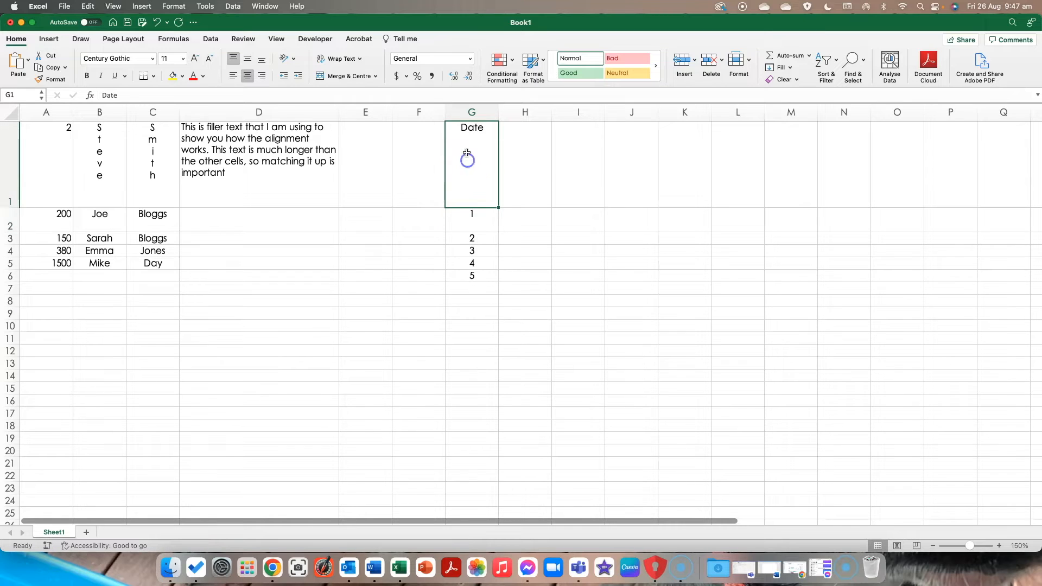
pyautogui.click(331, 59)
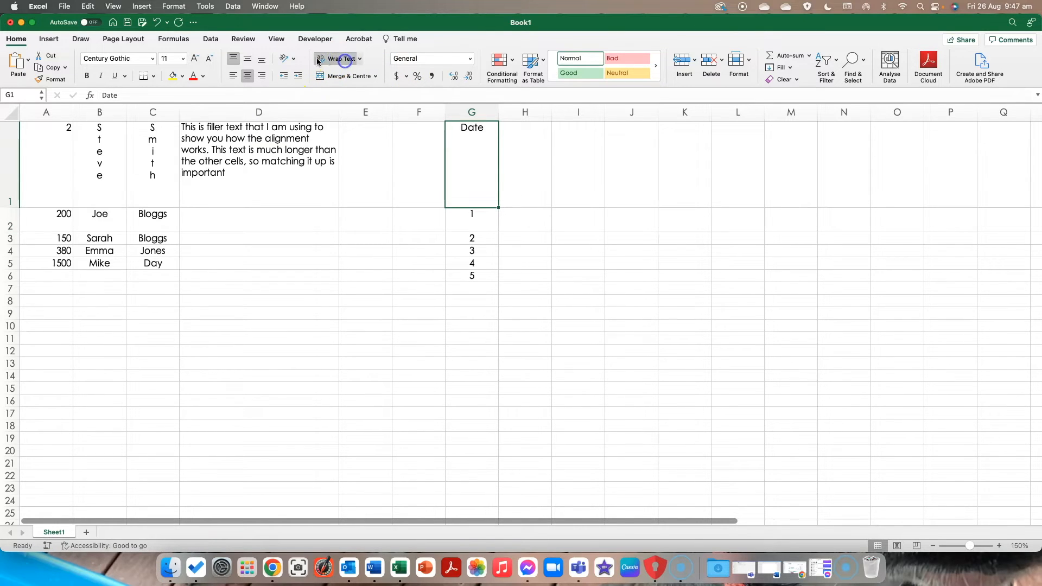
pyautogui.click(287, 59)
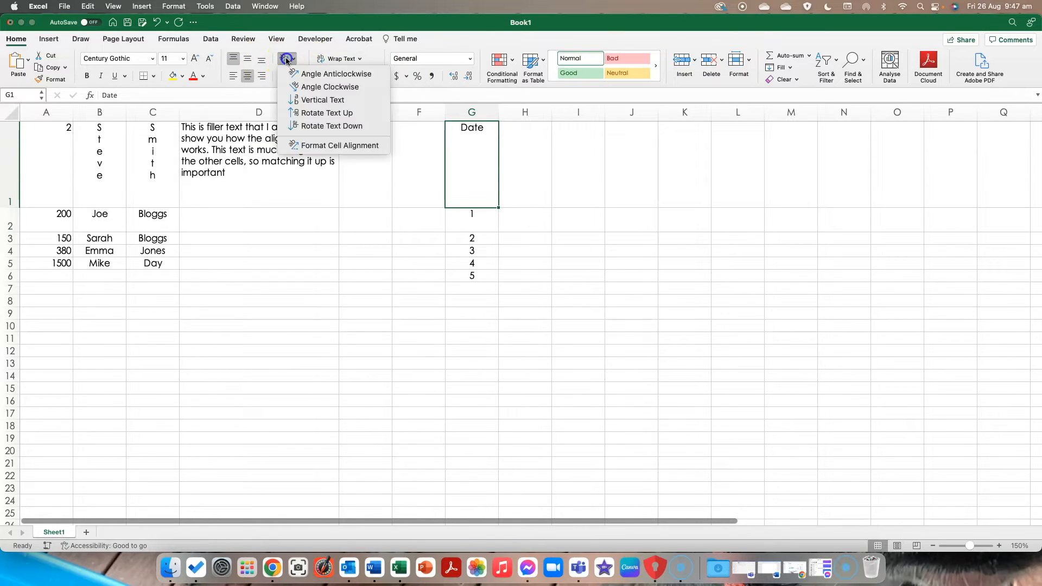
pyautogui.click(297, 101)
pyautogui.moveTo(498, 111); pyautogui.dragTo(468, 111)
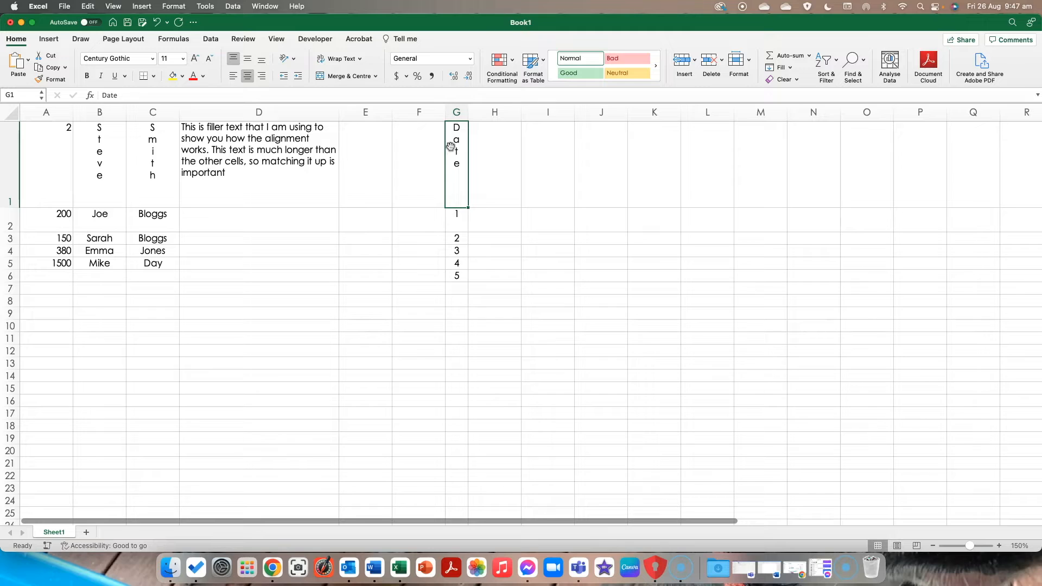
# Rotate the text in cells B1 and C1 up so it reads from bottom to top.
pyautogui.click(351, 217)
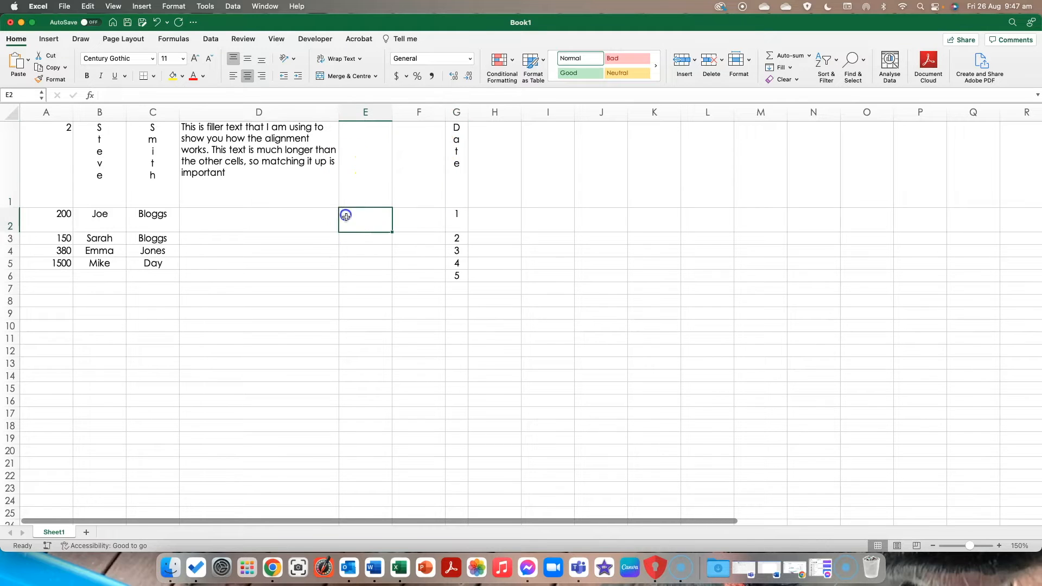
pyautogui.click(288, 59)
pyautogui.click(100, 139)
pyautogui.moveTo(103, 142); pyautogui.dragTo(149, 149)
pyautogui.click(287, 59)
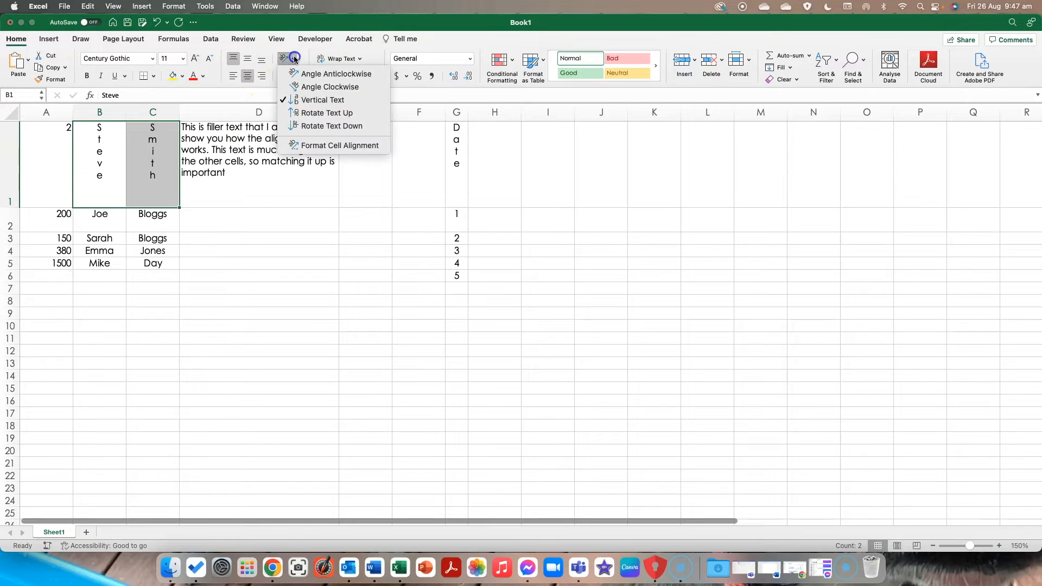
pyautogui.click(313, 118)
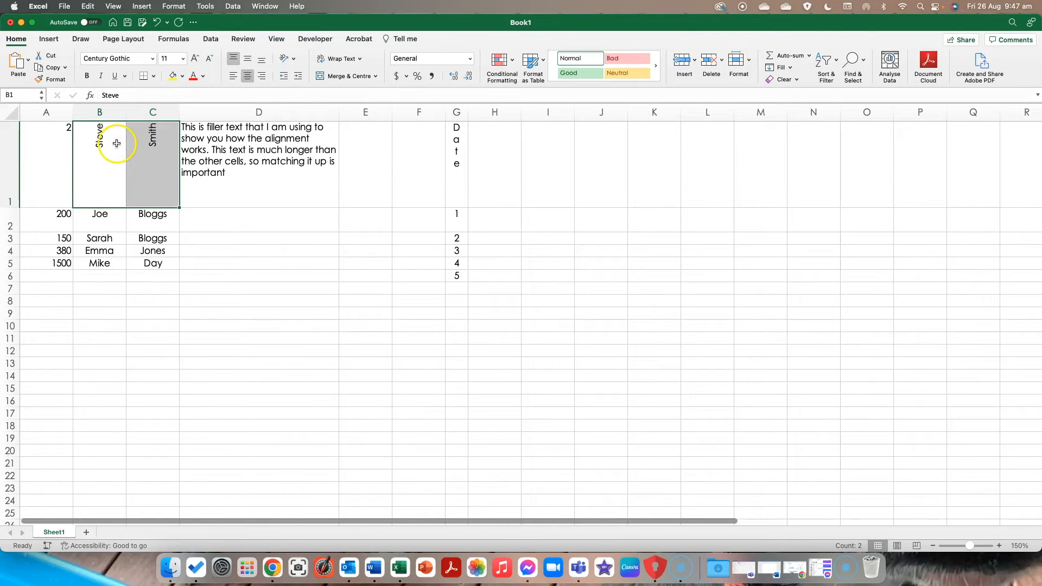
# Rotate the Date heading in cell G1 up and shorten row 1 to suit the rotated headings.
pyautogui.click(456, 157)
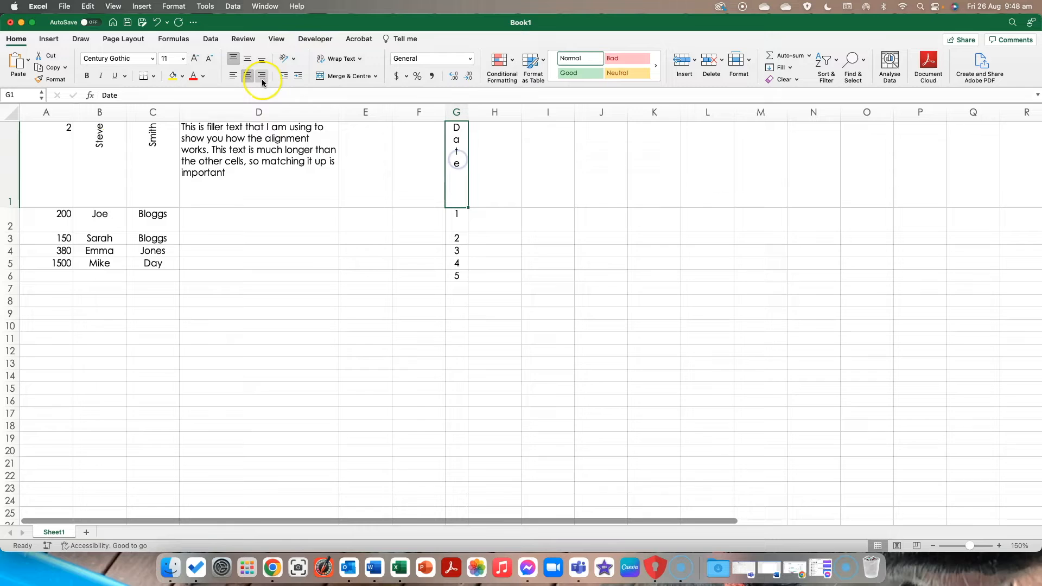
pyautogui.click(286, 59)
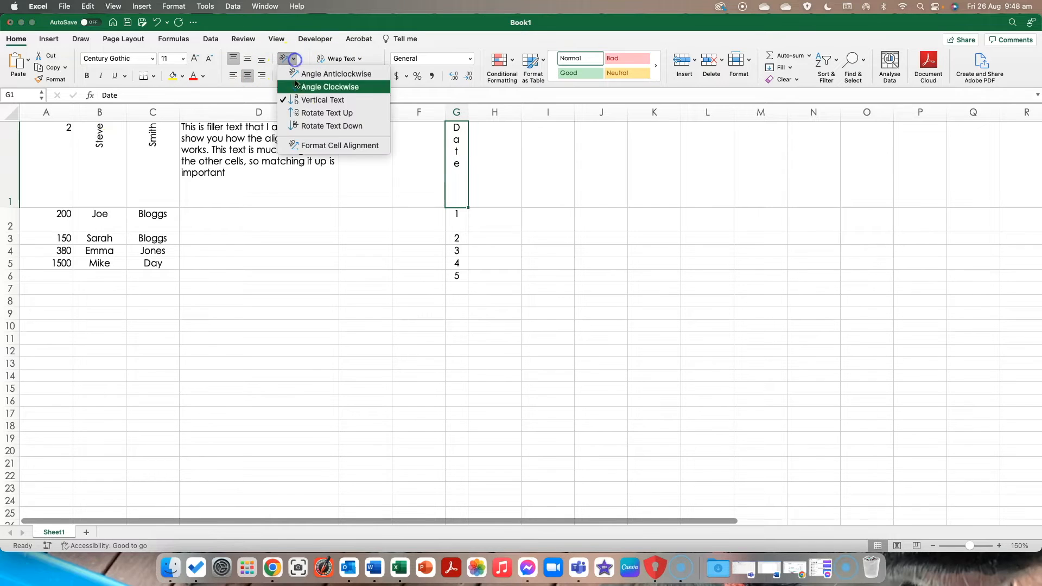
pyautogui.click(300, 114)
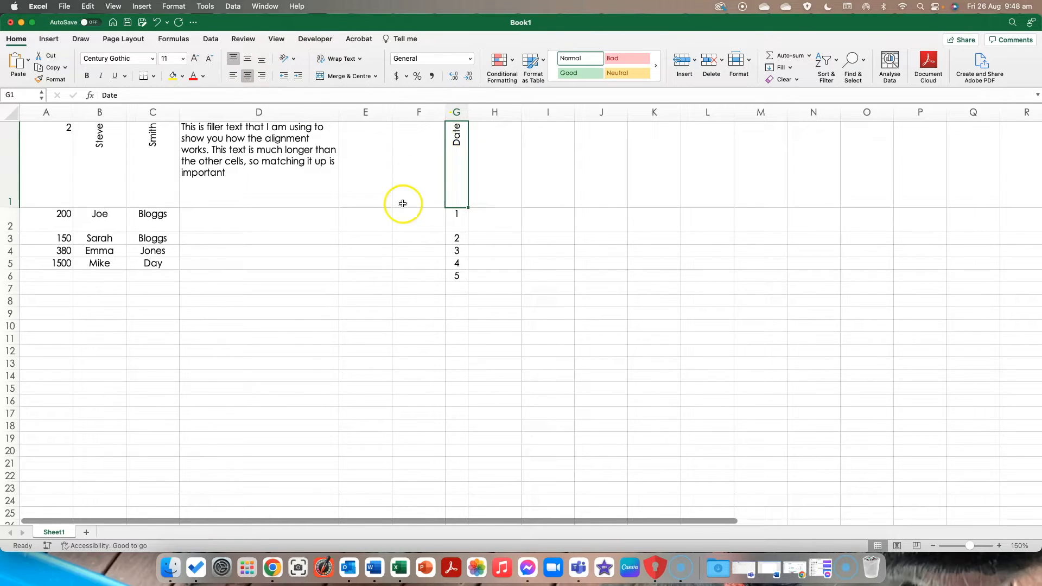
pyautogui.moveTo(21, 206); pyautogui.dragTo(27, 158)
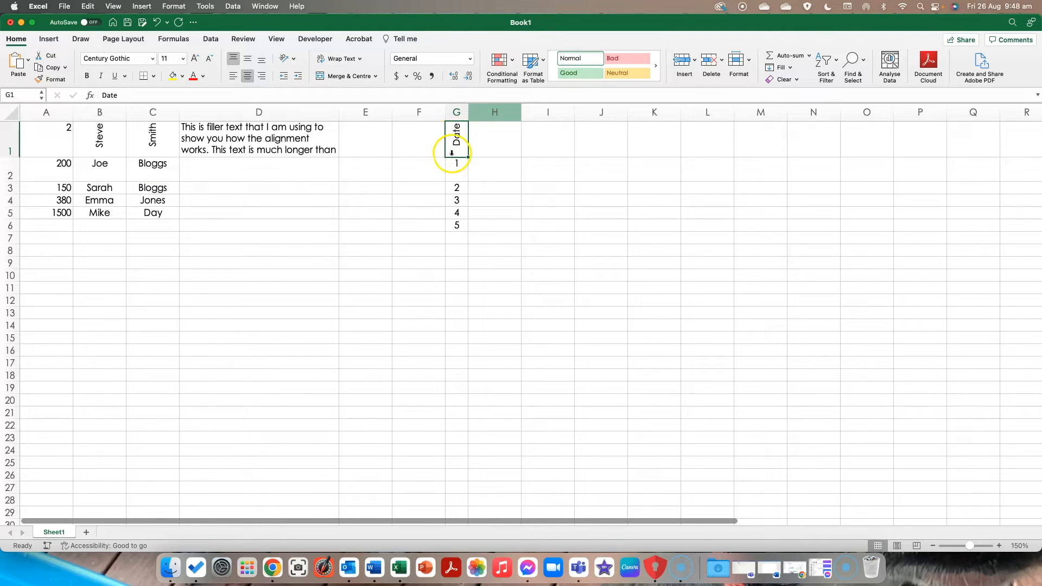
# Rotate the Date heading in cell G1 down and return it to the upward rotation.
pyautogui.click(287, 58)
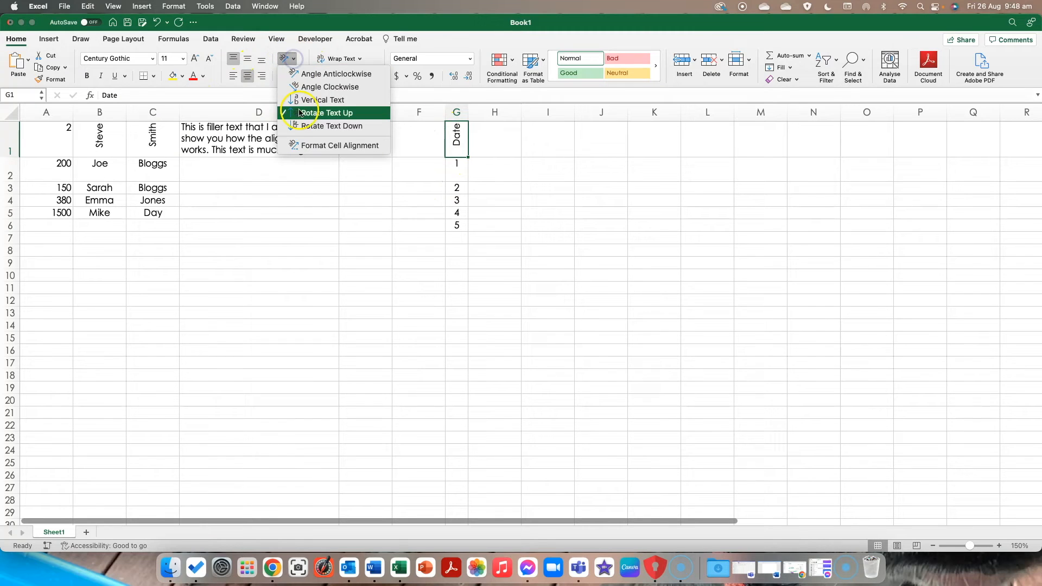
pyautogui.click(303, 126)
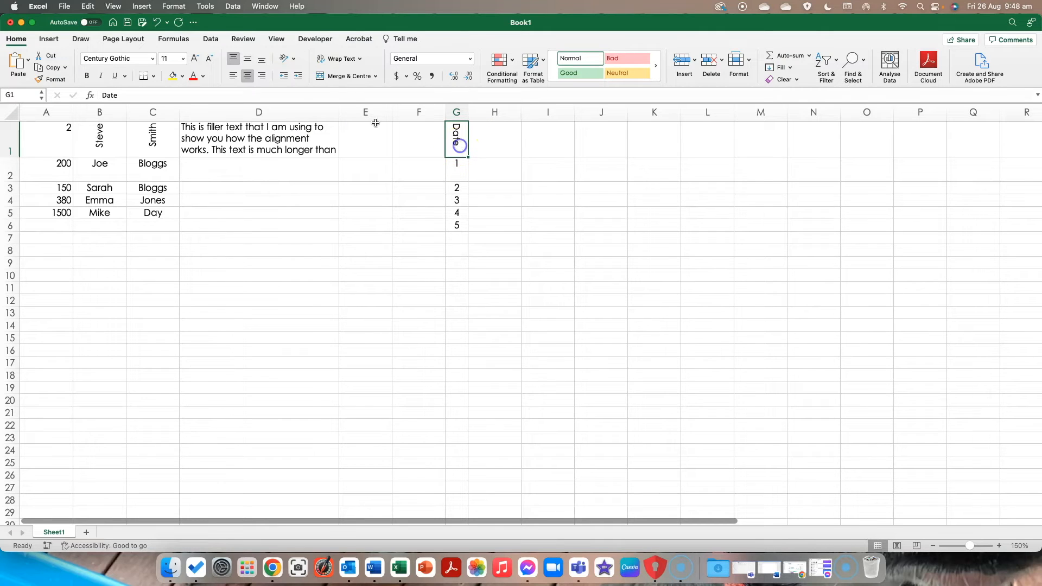
pyautogui.click(294, 59)
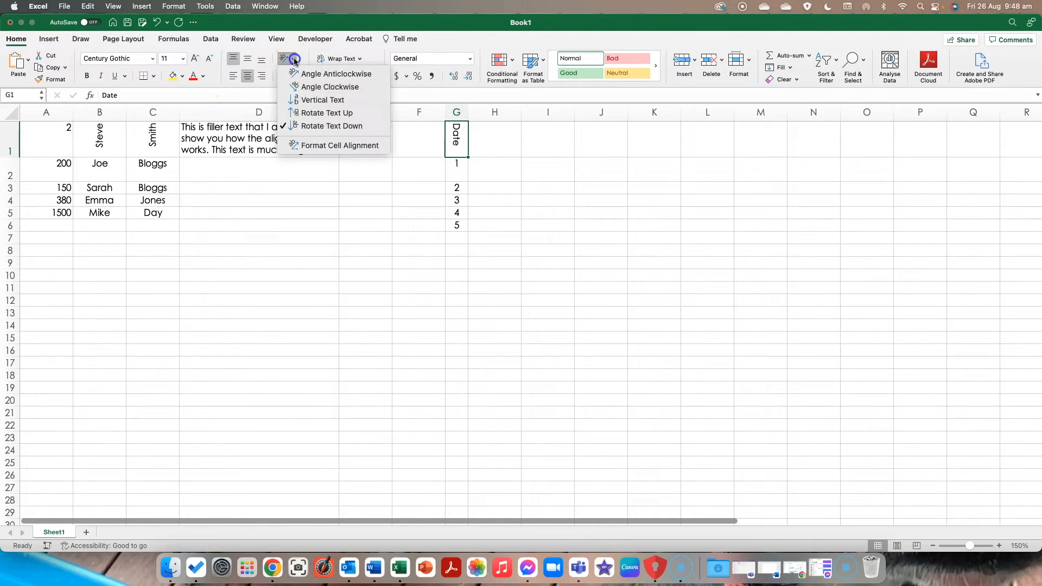
pyautogui.click(297, 114)
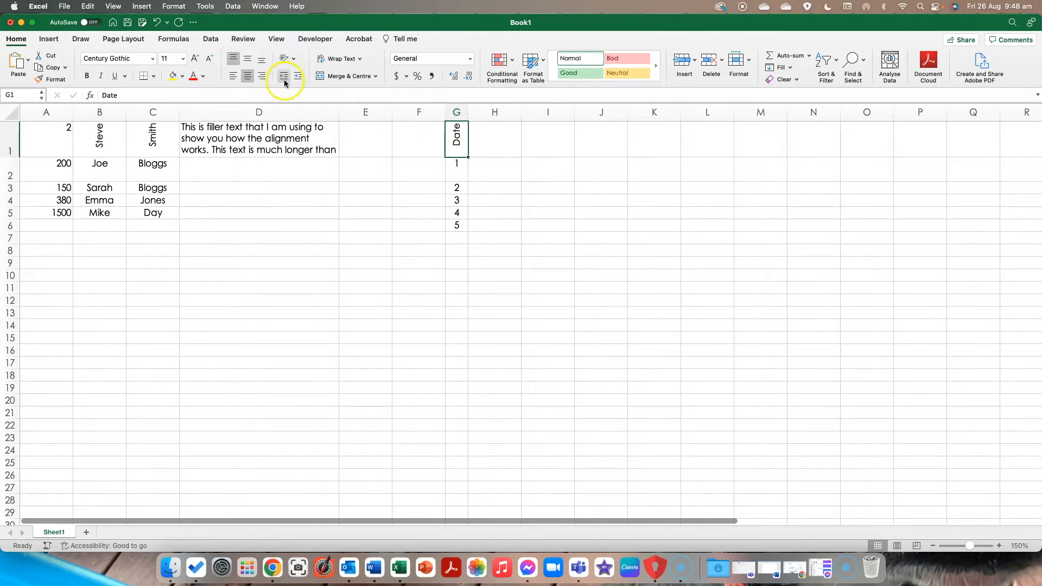
# Autofit the height of row 1 to show all the filler text and select cell D1.
pyautogui.moveTo(15, 156); pyautogui.dragTo(14, 156)
pyautogui.doubleClick(15, 156)
pyautogui.click(239, 165)
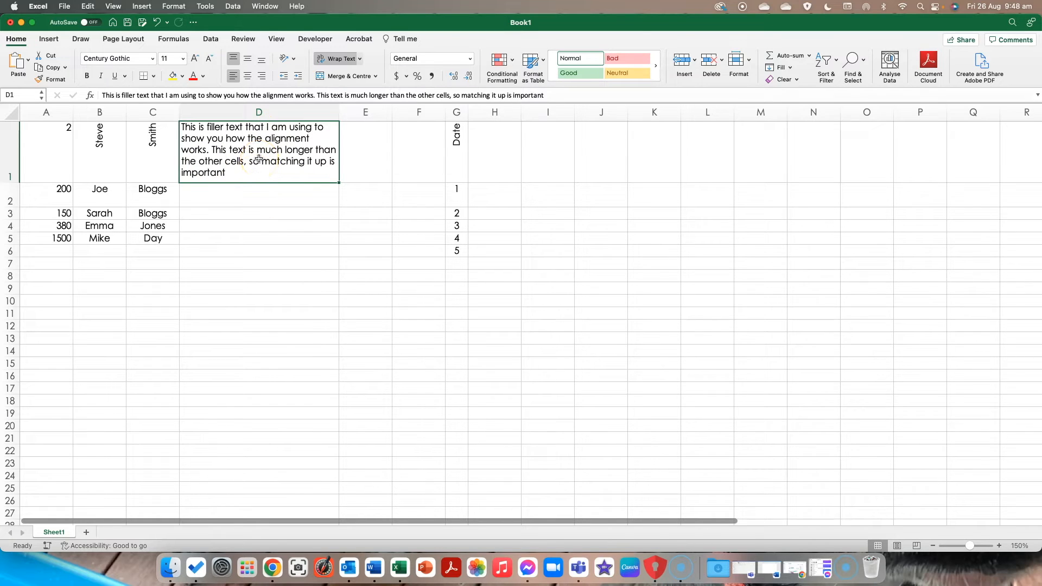
# Widen column D and increase the indent of the filler text in cell D1 by ten levels.
pyautogui.moveTo(339, 112); pyautogui.dragTo(392, 114)
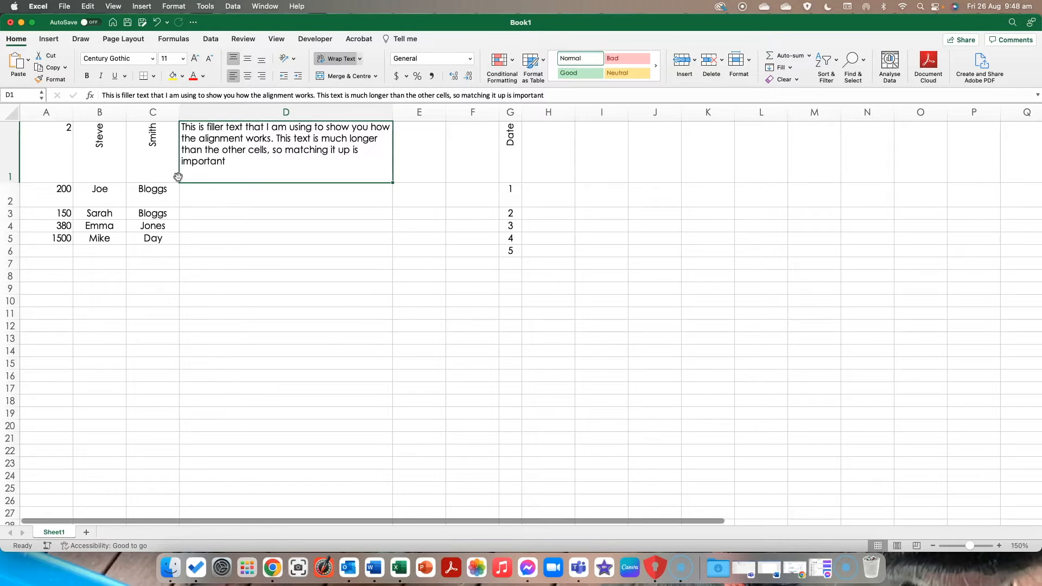
pyautogui.click(299, 79)
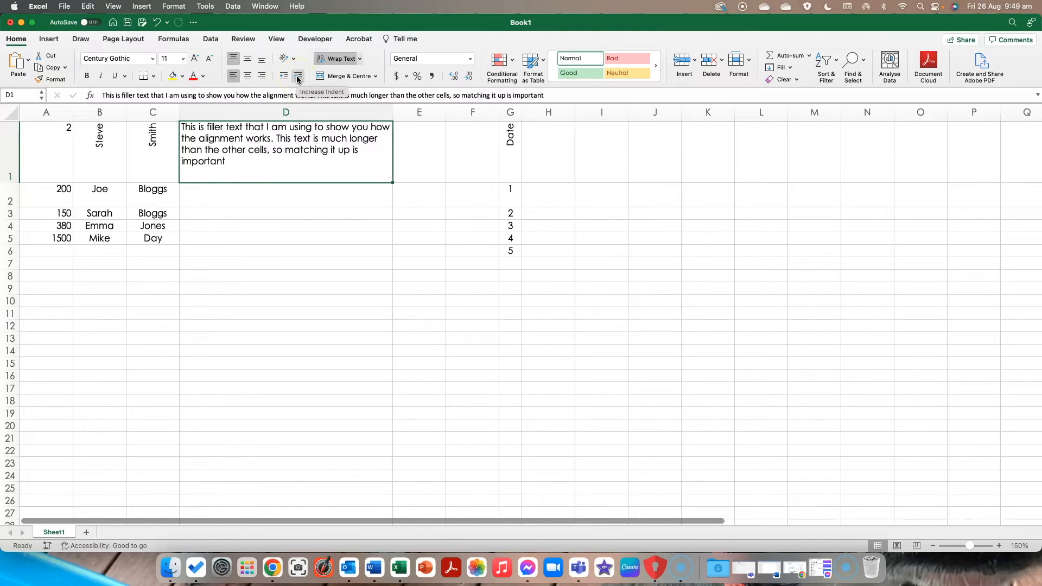
pyautogui.click(298, 79)
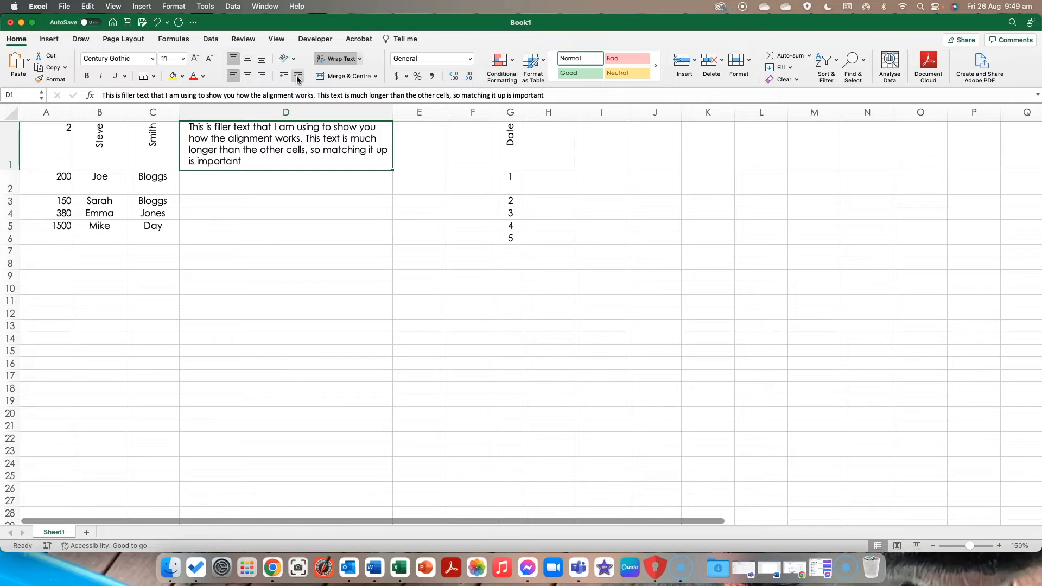
pyautogui.click(298, 79)
pyautogui.click(298, 78)
pyautogui.click(298, 79)
pyautogui.click(298, 79)
pyautogui.click(298, 78)
pyautogui.click(298, 79)
pyautogui.click(298, 79)
pyautogui.click(298, 78)
pyautogui.click(299, 79)
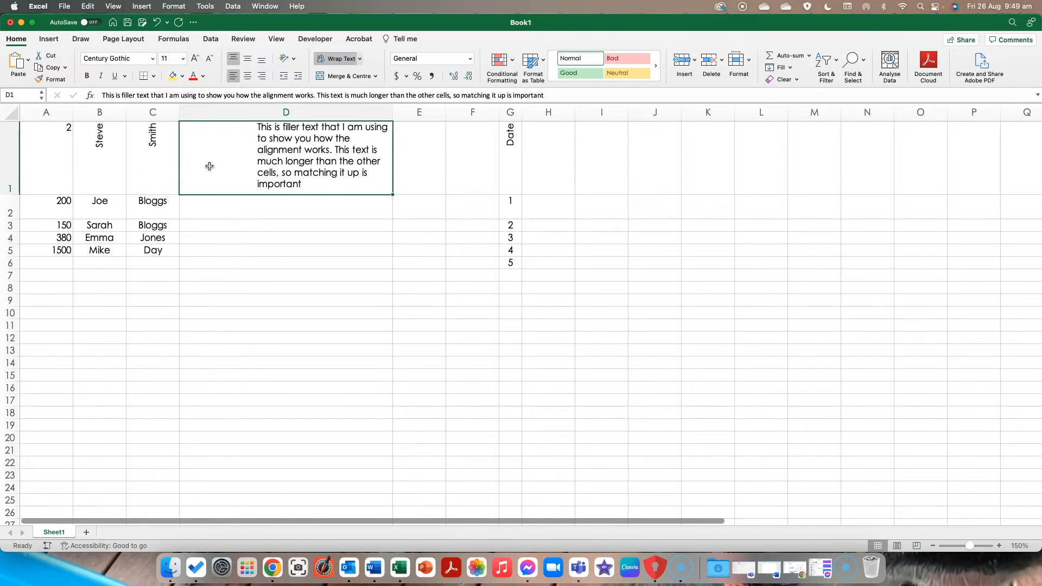
# Decrease the indent of the filler text in D1 back to the cell's left edge.
pyautogui.click(283, 81)
pyautogui.click(282, 81)
pyautogui.click(283, 81)
pyautogui.click(283, 81)
pyautogui.click(283, 81)
pyautogui.click(283, 81)
pyautogui.click(283, 81)
pyautogui.click(283, 81)
pyautogui.click(283, 81)
pyautogui.click(282, 81)
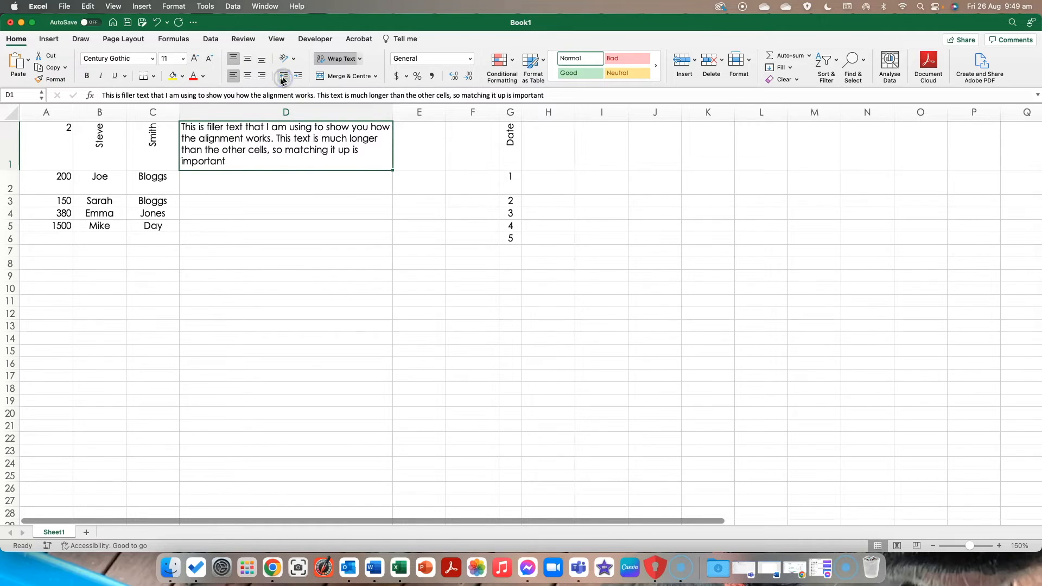
# Select the whole worksheet and increase the indent of all cells by several levels.
pyautogui.click(5, 109)
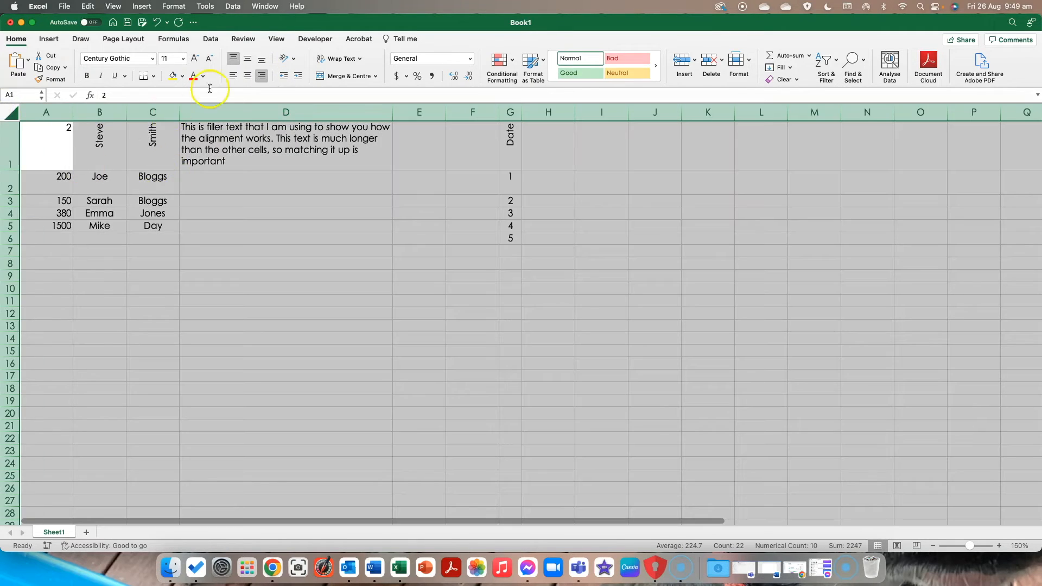
pyautogui.click(299, 78)
pyautogui.click(298, 78)
pyautogui.click(298, 77)
pyautogui.click(299, 76)
pyautogui.click(298, 77)
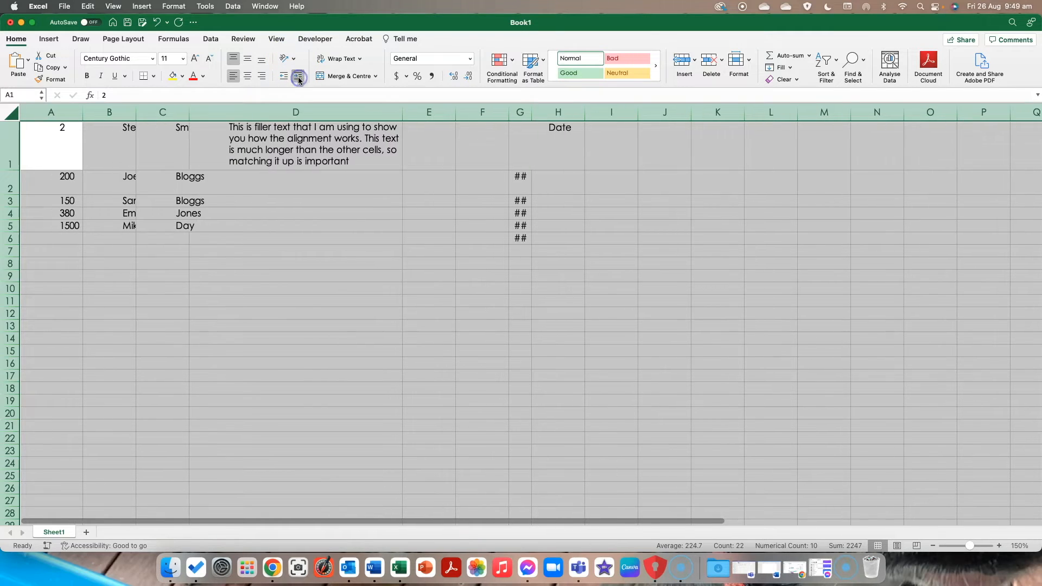
pyautogui.click(298, 77)
# Decrease the indent of all cells in the worksheet until no indent remains.
pyautogui.click(284, 77)
pyautogui.click(285, 78)
pyautogui.click(285, 77)
pyautogui.click(285, 77)
pyautogui.click(284, 77)
pyautogui.click(285, 78)
pyautogui.click(285, 77)
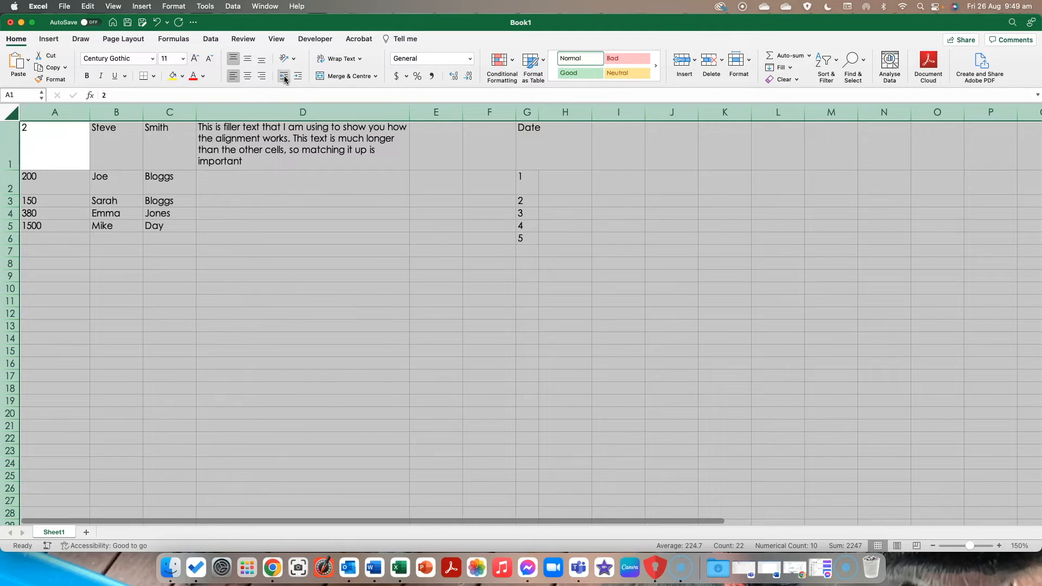
# Indent the filler text in cell D1 by one level and remove that indent again.
pyautogui.click(258, 263)
pyautogui.click(262, 124)
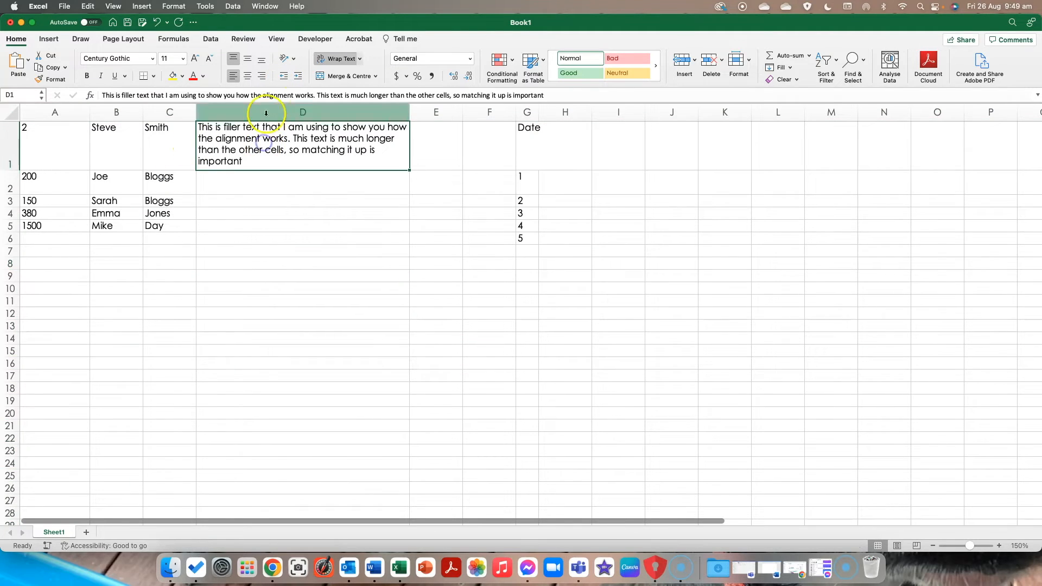
pyautogui.click(297, 77)
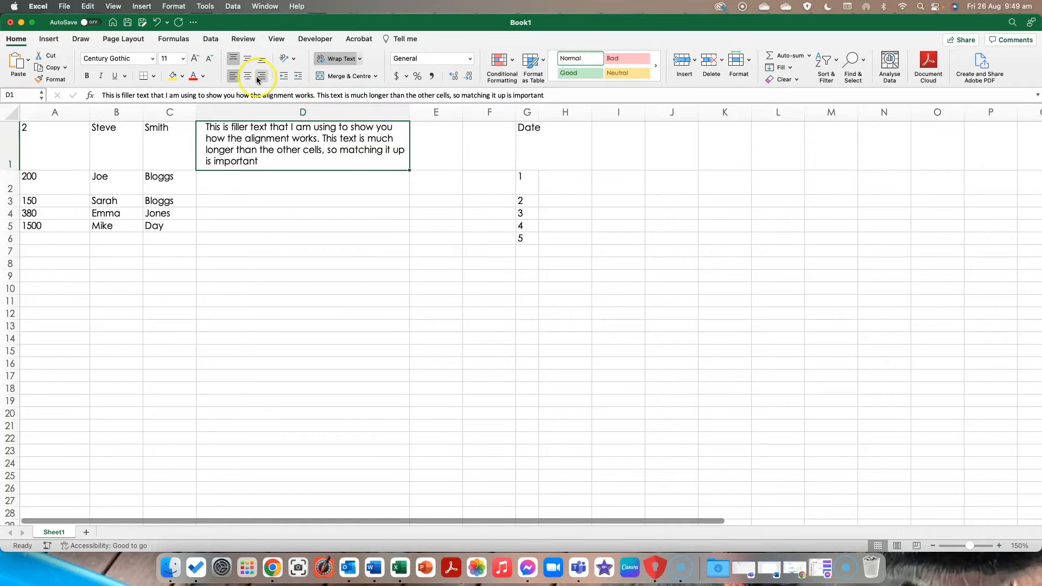
pyautogui.click(283, 75)
# Increase the indent of the entire column D by two levels and reduce it by one.
pyautogui.click(261, 112)
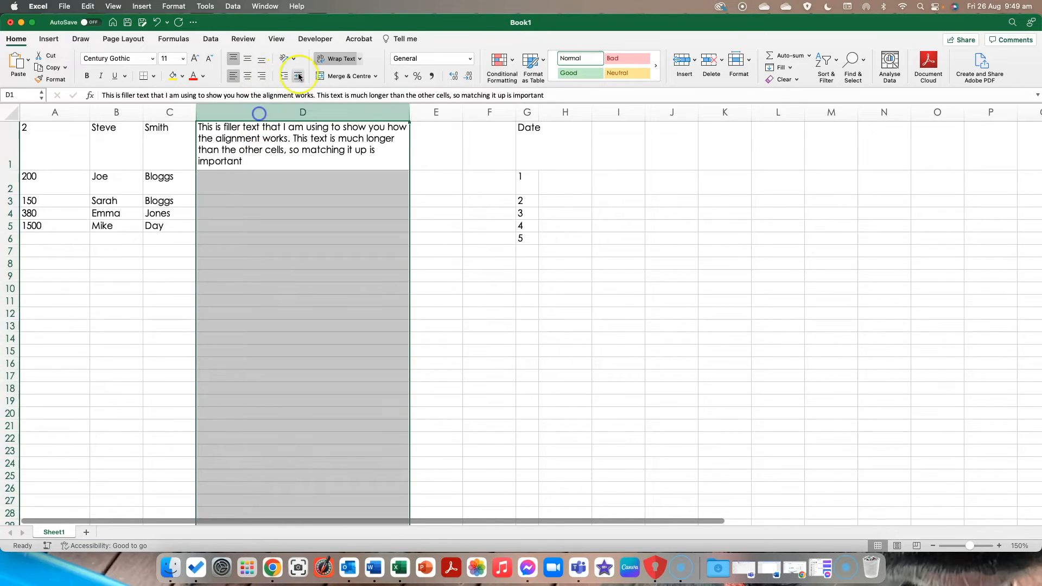
pyautogui.click(297, 76)
pyautogui.click(296, 77)
pyautogui.click(283, 76)
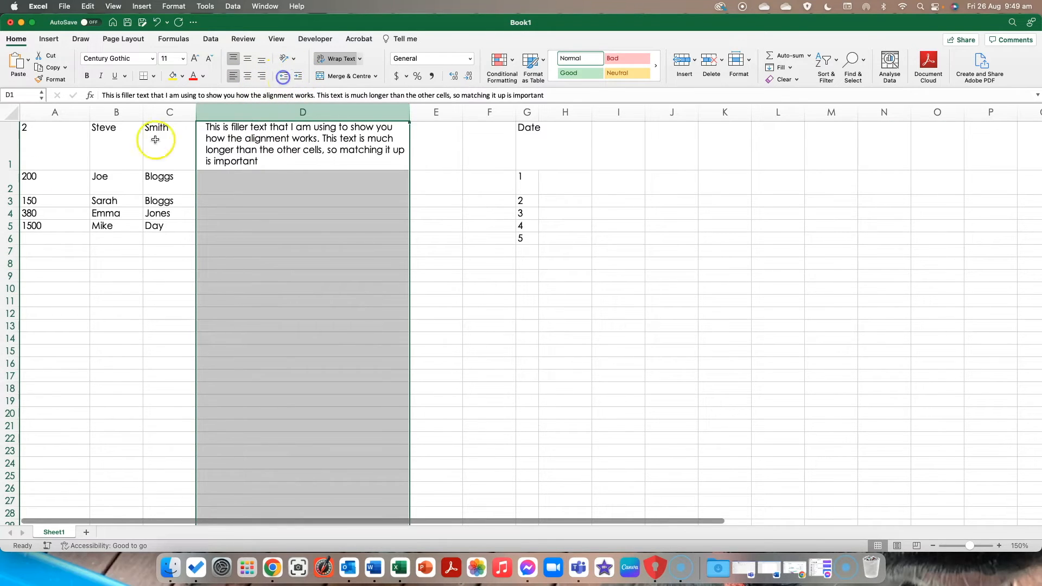
# Select row 1 and increase the indent of its cells.
pyautogui.click(8, 140)
pyautogui.click(298, 76)
pyautogui.click(297, 75)
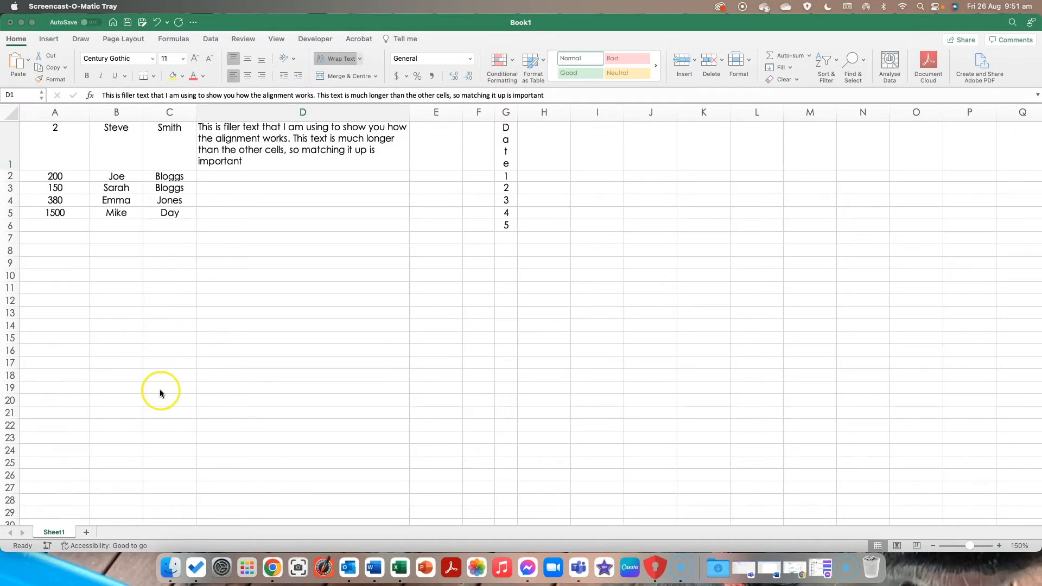
# Turn off text wrapping for the filler text in cell D1.
pyautogui.click(386, 22)
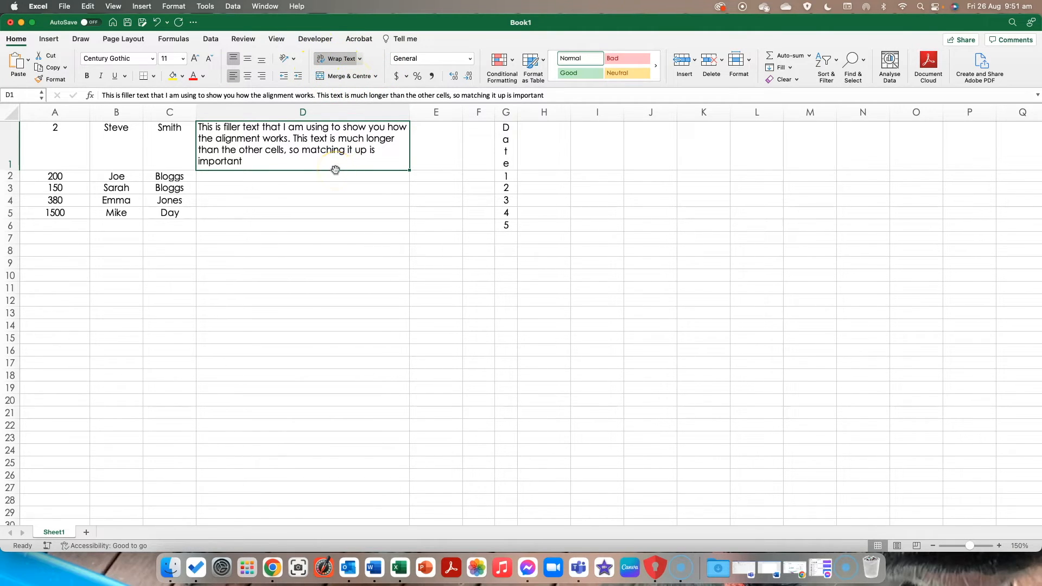
pyautogui.click(337, 211)
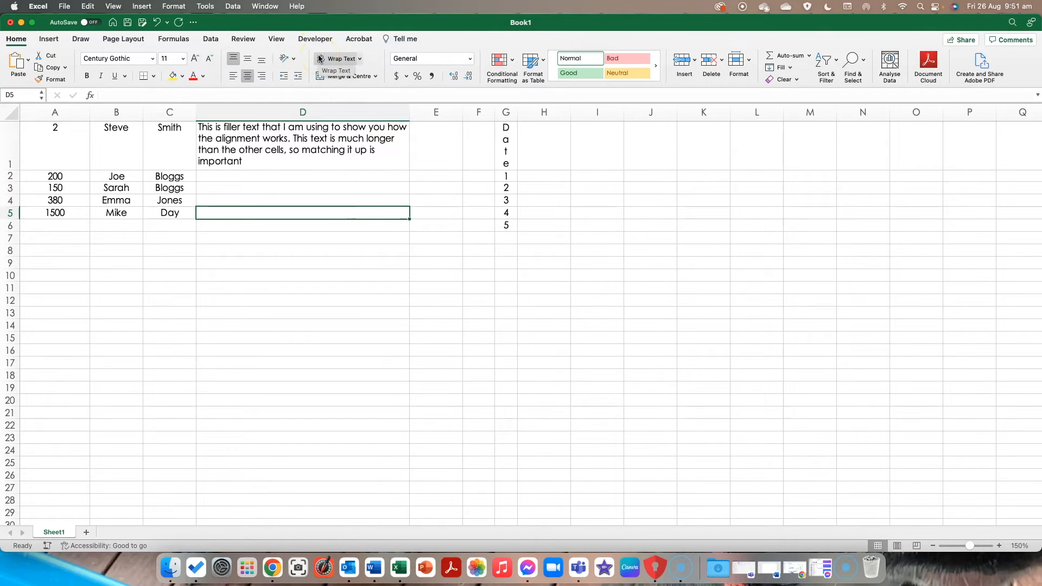
pyautogui.click(312, 145)
pyautogui.click(360, 58)
pyautogui.click(352, 70)
pyautogui.click(327, 213)
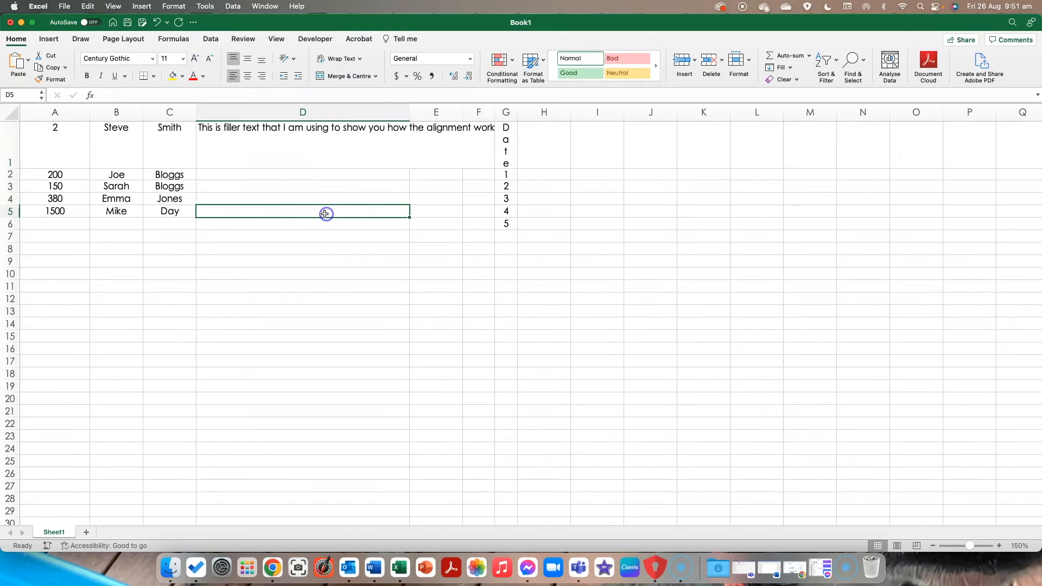
# Autofit column D to the filler text and clear the Date heading and numbers in G1:G6.
pyautogui.click(284, 131)
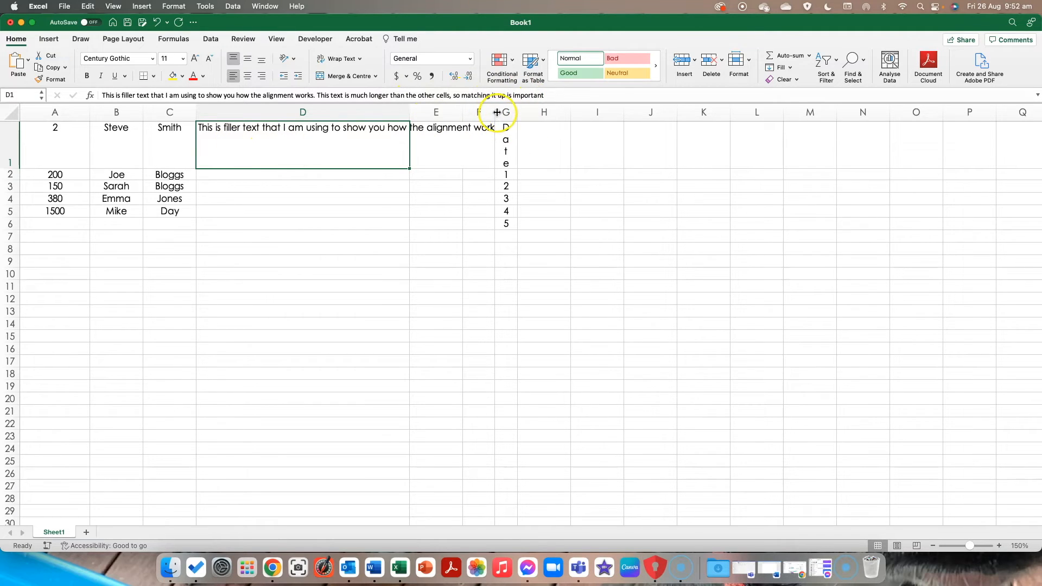
pyautogui.doubleClick(410, 111)
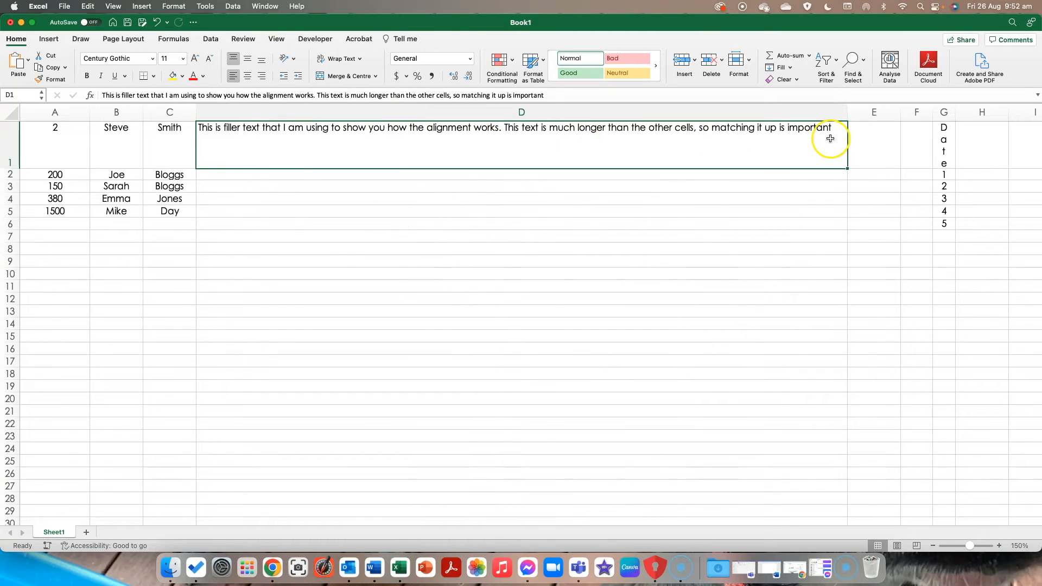
pyautogui.moveTo(945, 147); pyautogui.dragTo(940, 223)
pyautogui.press('Delete')
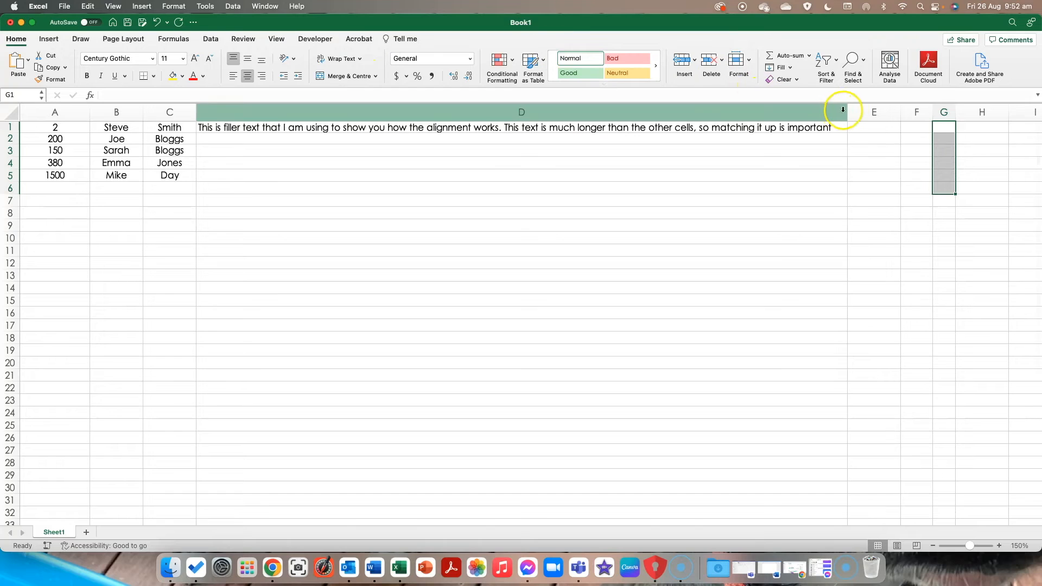
# Narrow column D so the filler text in D1 overflows into the neighbouring empty cells.
pyautogui.moveTo(848, 110); pyautogui.dragTo(397, 103)
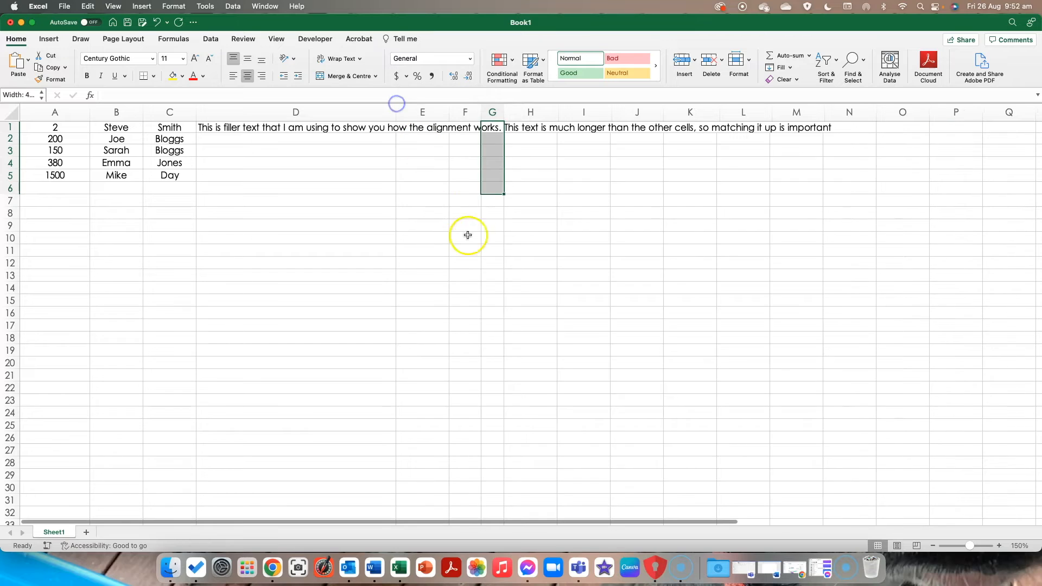
pyautogui.click(293, 149)
pyautogui.moveTo(396, 107); pyautogui.dragTo(396, 107)
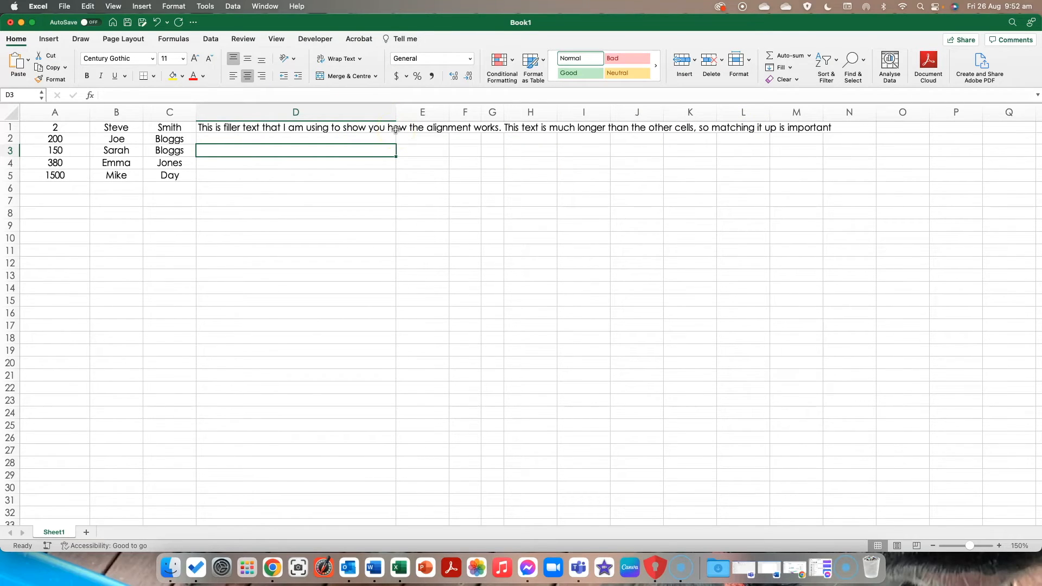
# Apply Shrink Text to Fit to the filler text in cell D1.
pyautogui.click(265, 128)
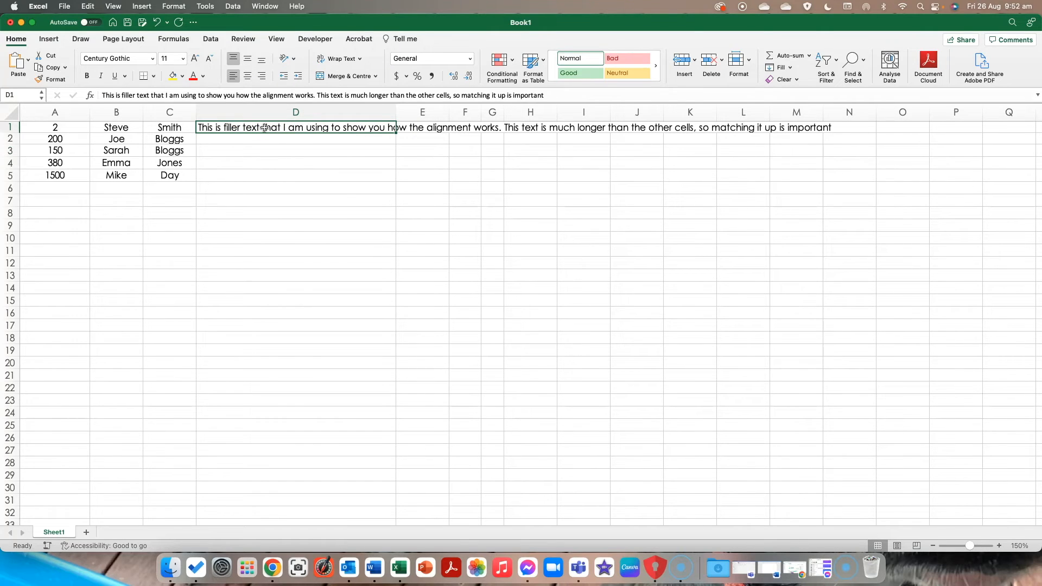
pyautogui.click(360, 60)
pyautogui.click(361, 60)
pyautogui.click(361, 60)
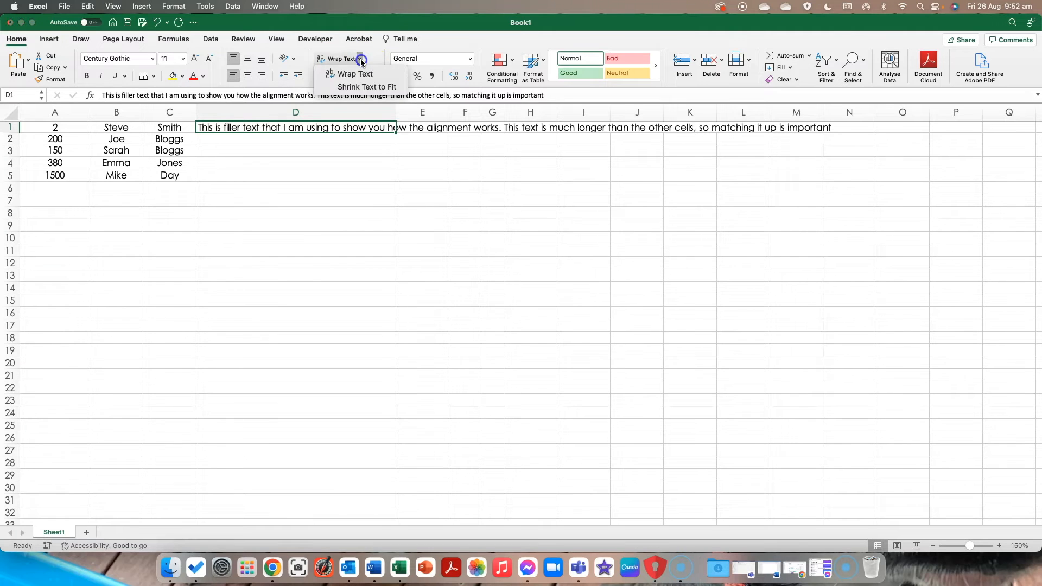
pyautogui.click(352, 88)
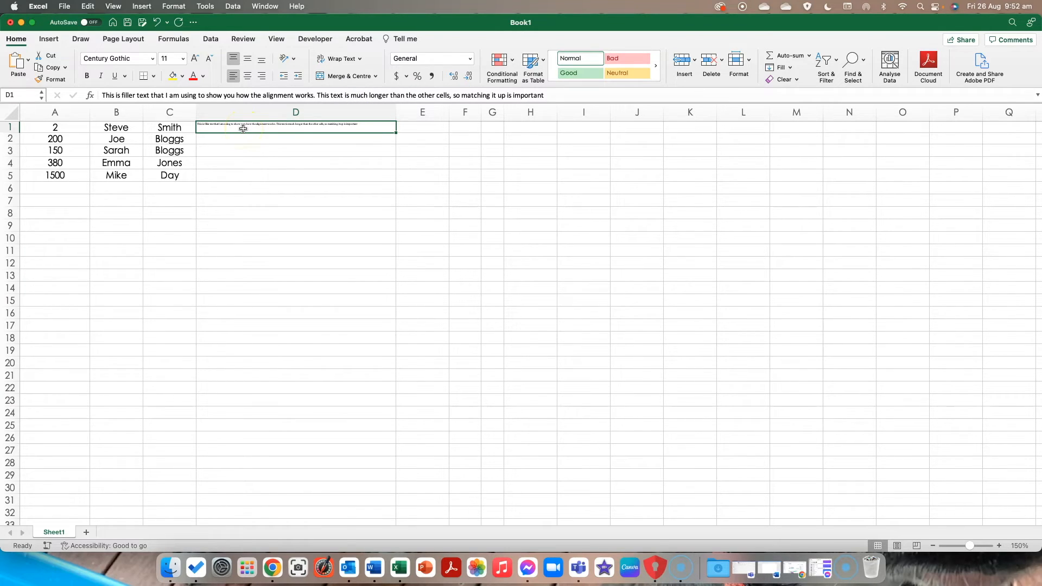
# Turn off Shrink Text to Fit for cell D1 and wrap its text instead.
pyautogui.click(360, 59)
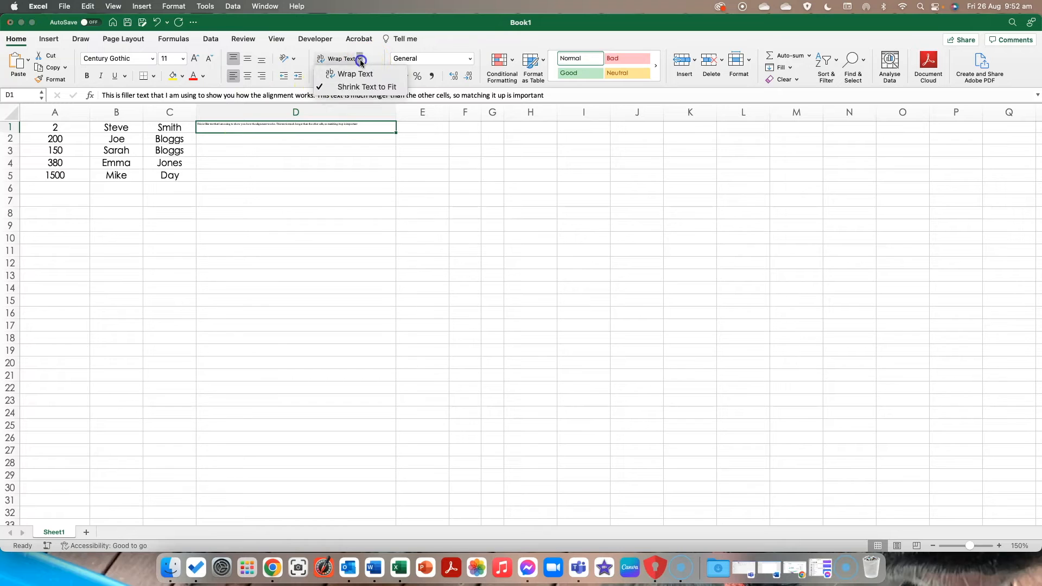
pyautogui.click(362, 88)
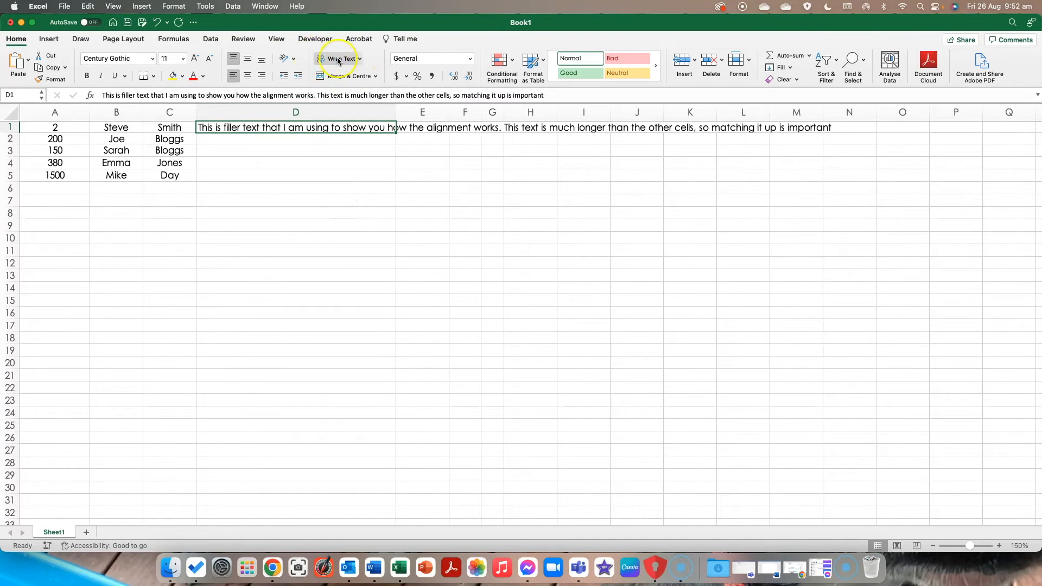
pyautogui.click(360, 60)
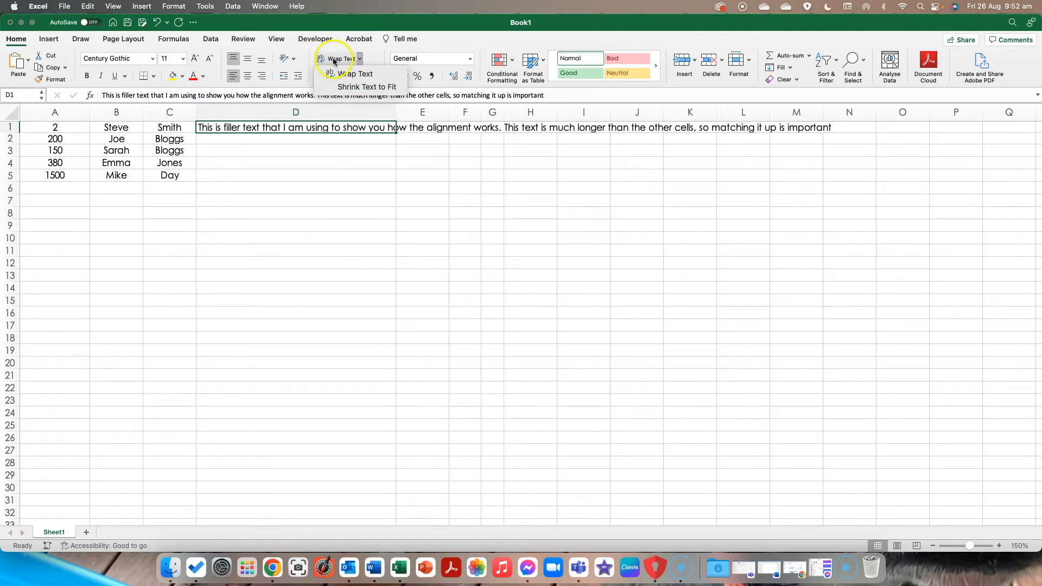
pyautogui.click(335, 60)
pyautogui.click(329, 62)
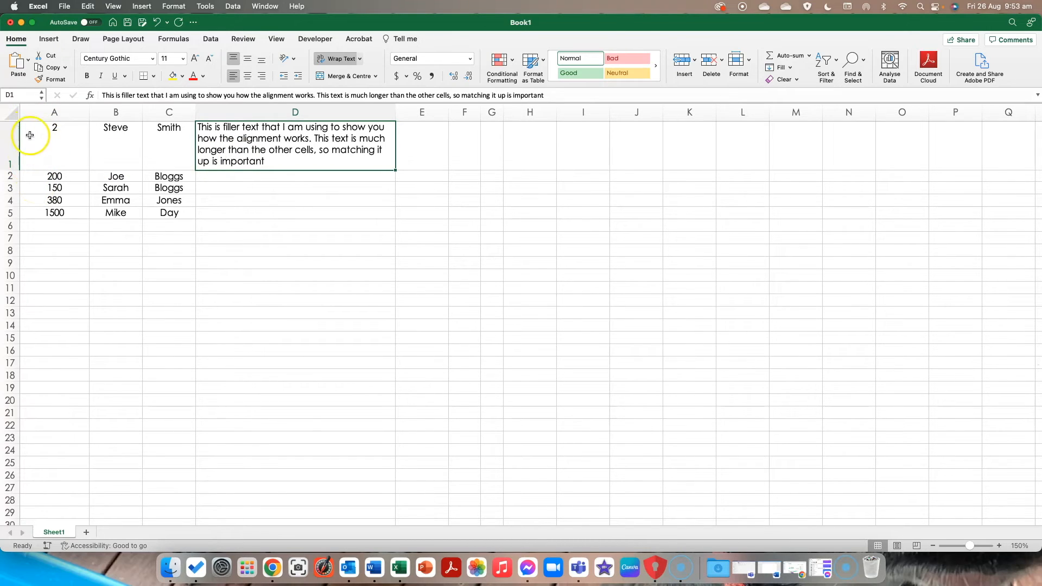
# Check the text wrapping setting of cells A1, B1, C1 and D1 one after another.
pyautogui.click(92, 157)
pyautogui.click(49, 142)
pyautogui.click(112, 145)
pyautogui.click(165, 147)
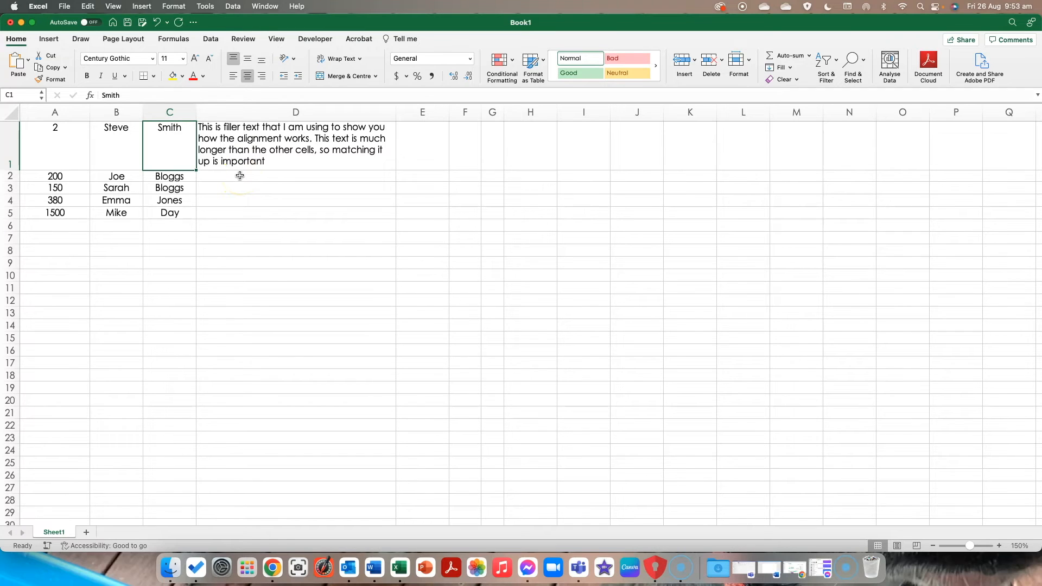
pyautogui.click(263, 150)
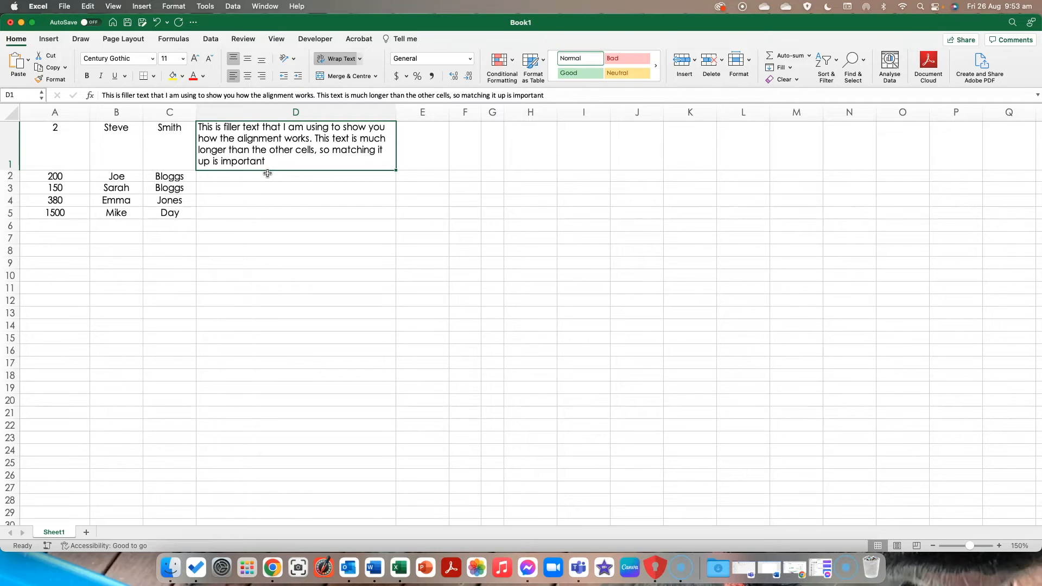
# Turn on text wrapping for every cell in the worksheet.
pyautogui.click(11, 113)
pyautogui.click(335, 64)
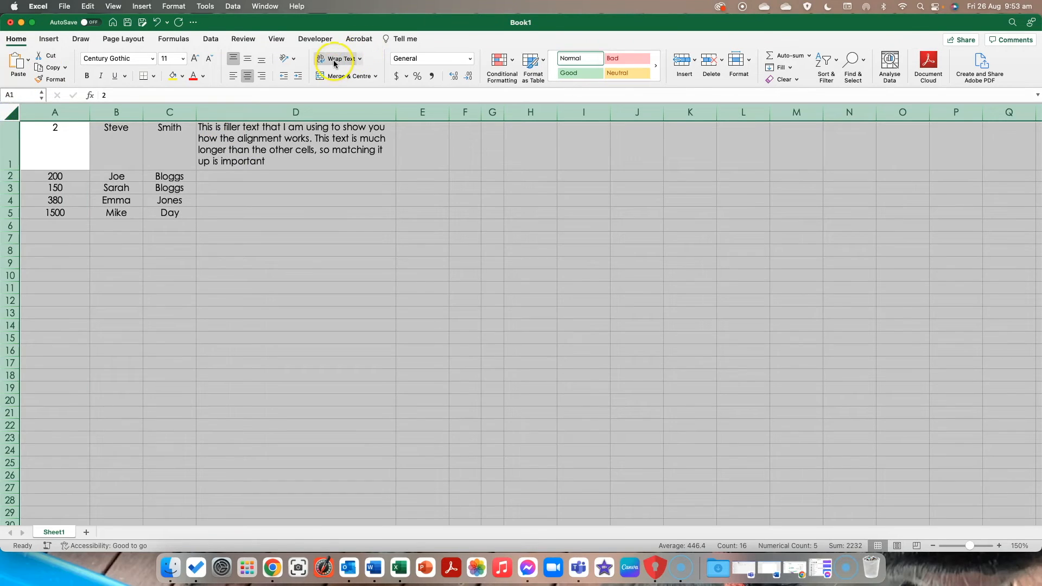
pyautogui.click(280, 226)
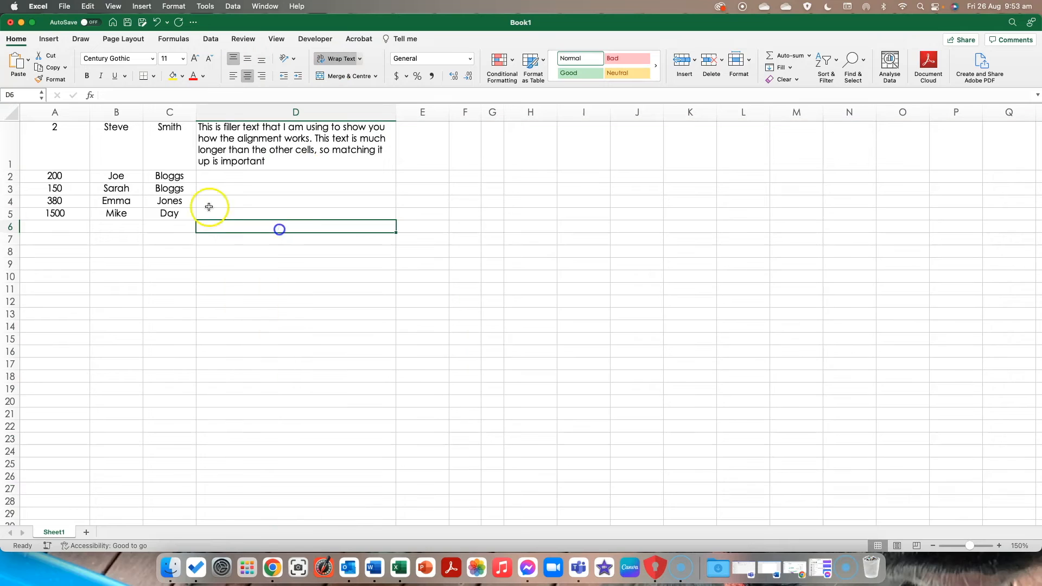
# Enter a two-word first name in cell B7 and autofit the height of row 7 to show it wrapped.
pyautogui.click(108, 242)
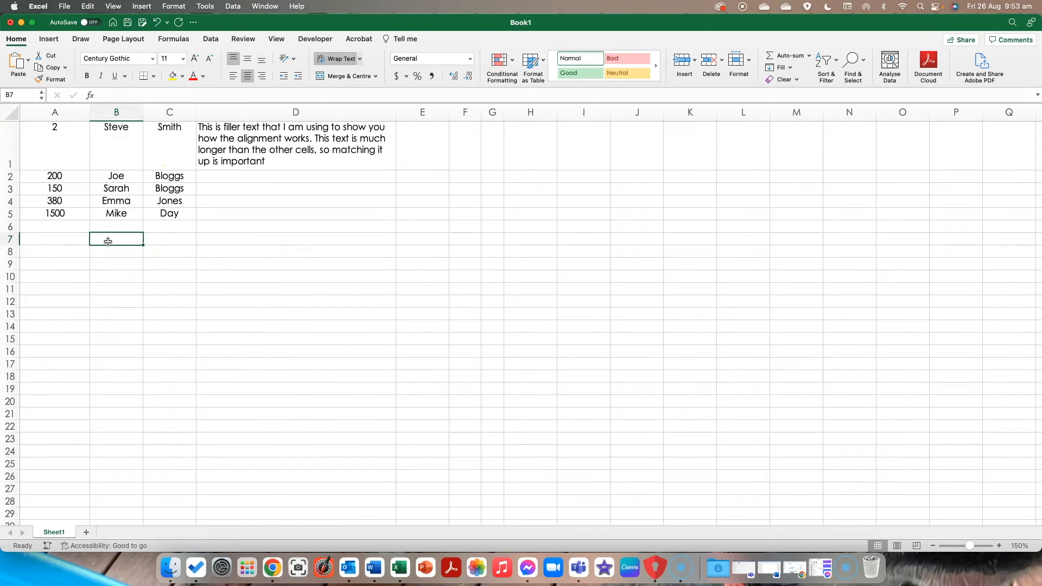
pyautogui.write('Emma Louise')
pyautogui.press('Return')
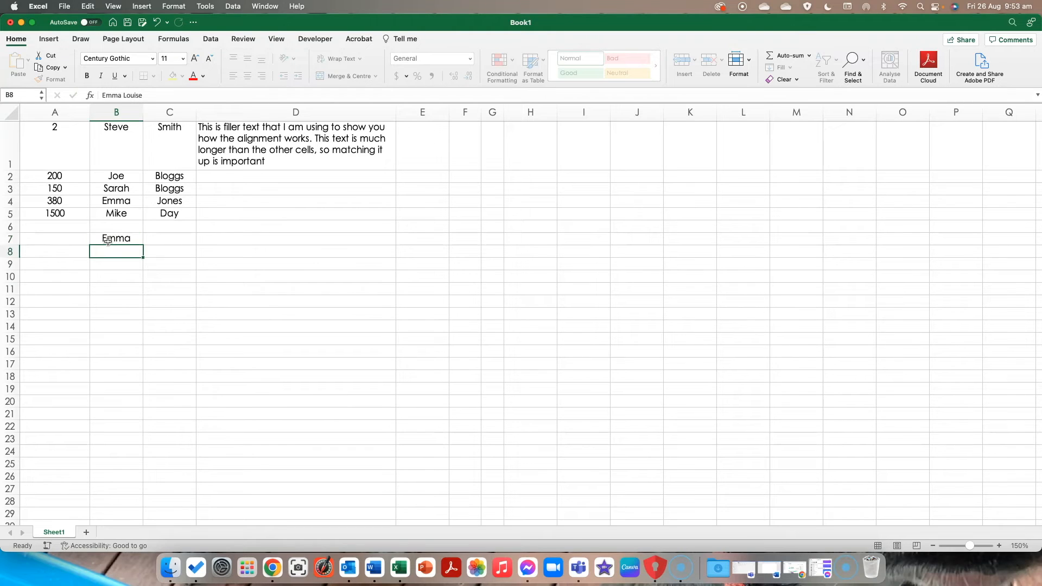
pyautogui.doubleClick(11, 245)
pyautogui.click(115, 249)
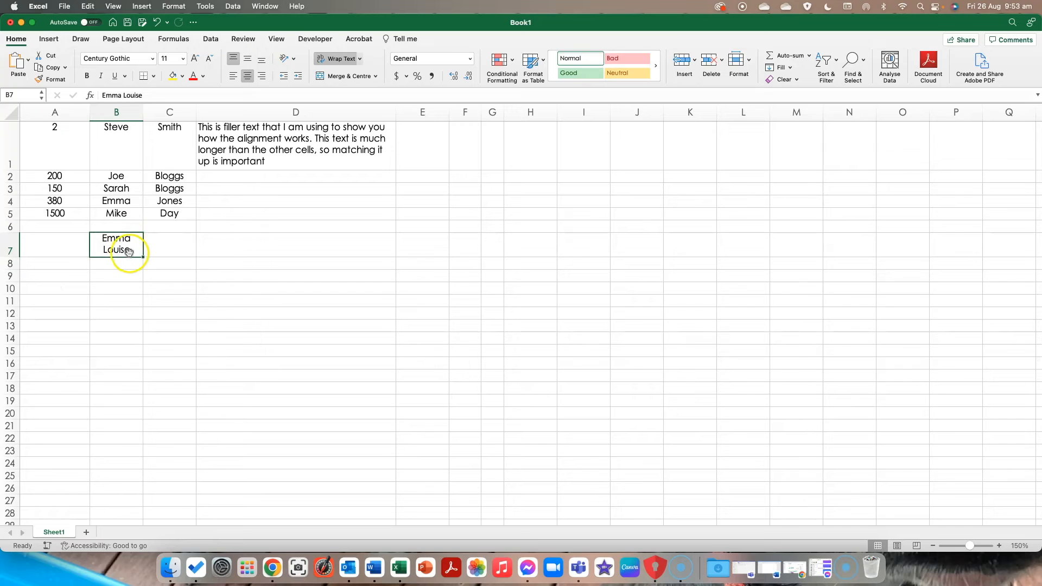
# Turn off text wrapping for cell B7 and for the long filler text in cell D1.
pyautogui.click(336, 59)
pyautogui.click(104, 253)
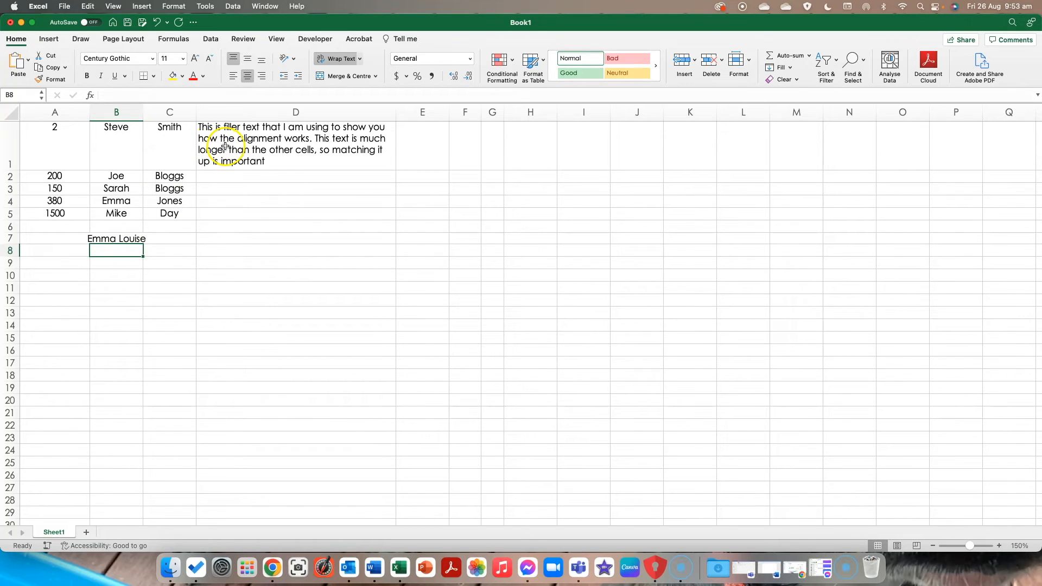
pyautogui.click(376, 77)
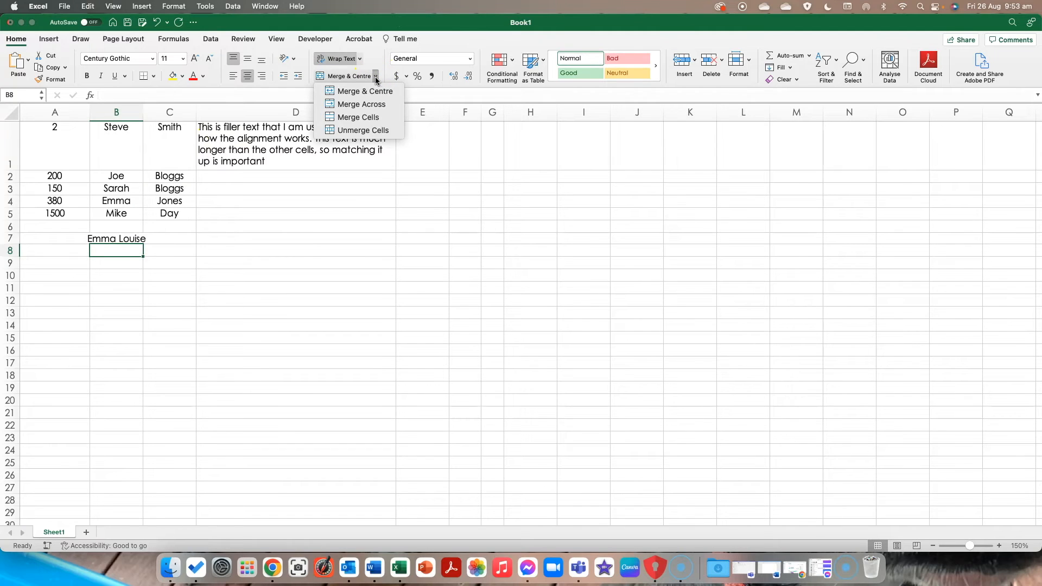
pyautogui.click(361, 181)
pyautogui.click(264, 162)
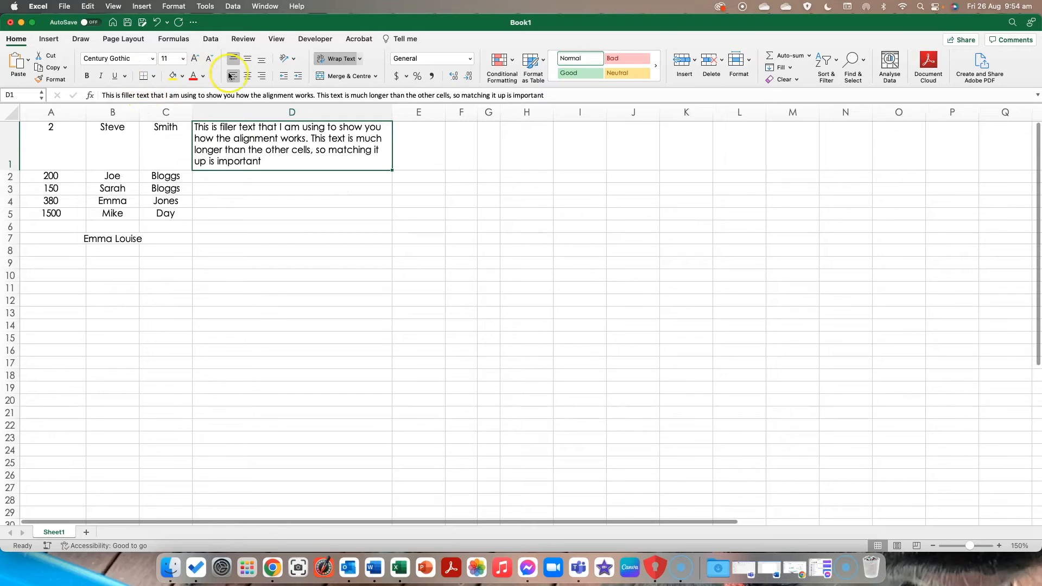
pyautogui.click(338, 59)
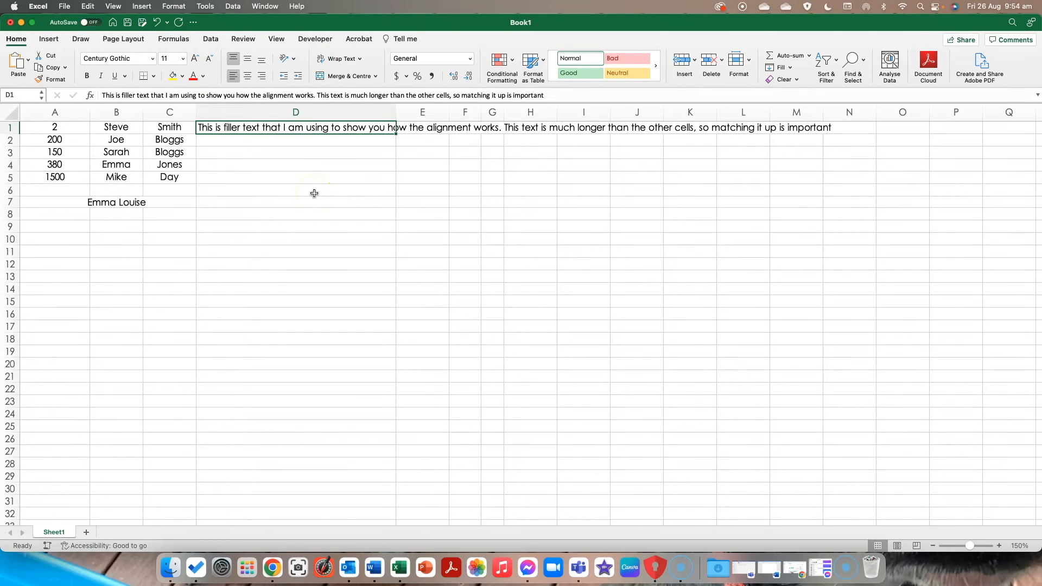
pyautogui.click(295, 203)
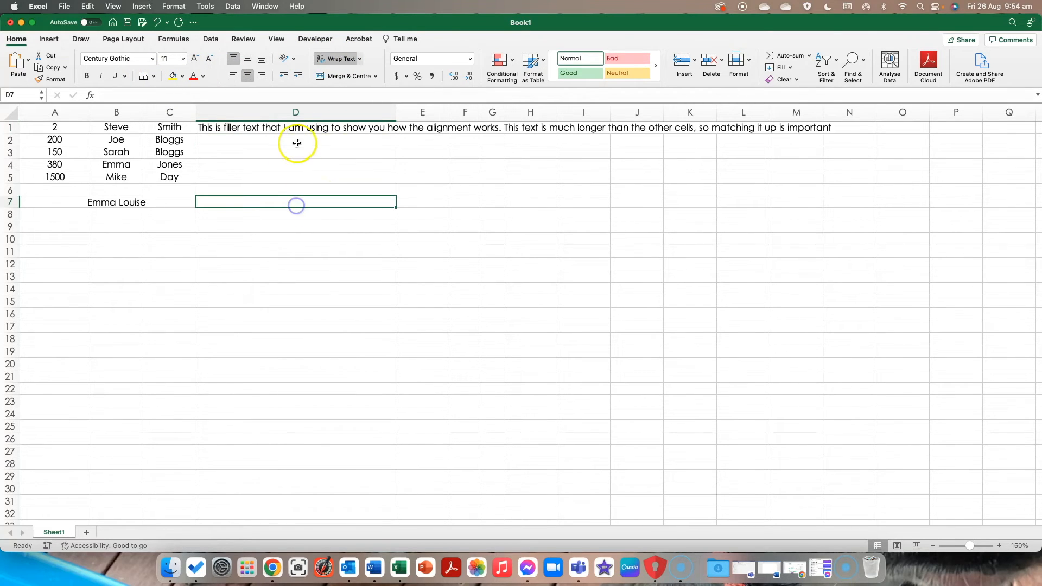
# Narrow column D to less than half its width so the filler text spills across the neighbouring columns.
pyautogui.moveTo(396, 113); pyautogui.dragTo(276, 111)
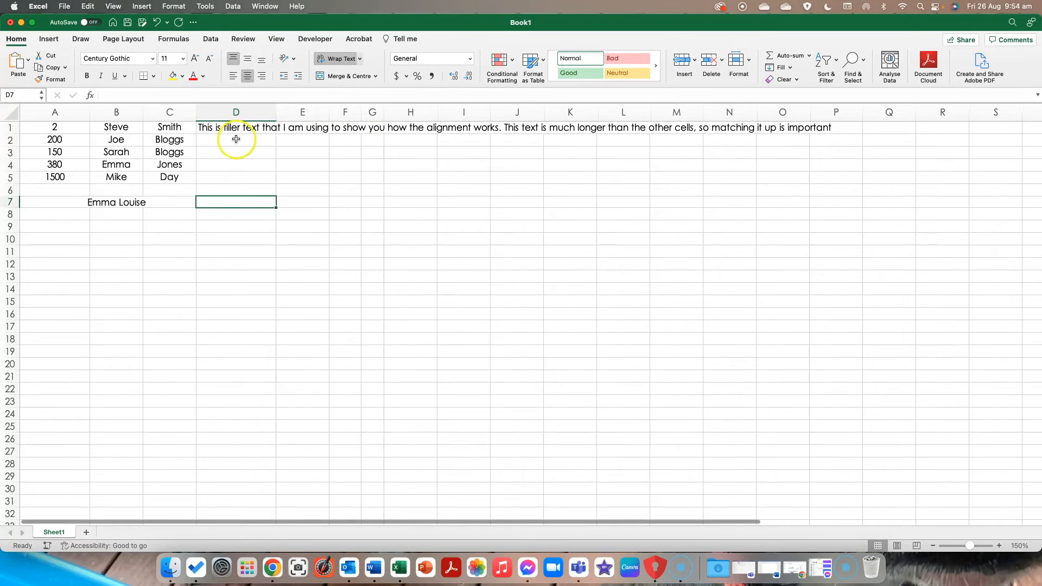
pyautogui.click(309, 151)
pyautogui.click(333, 149)
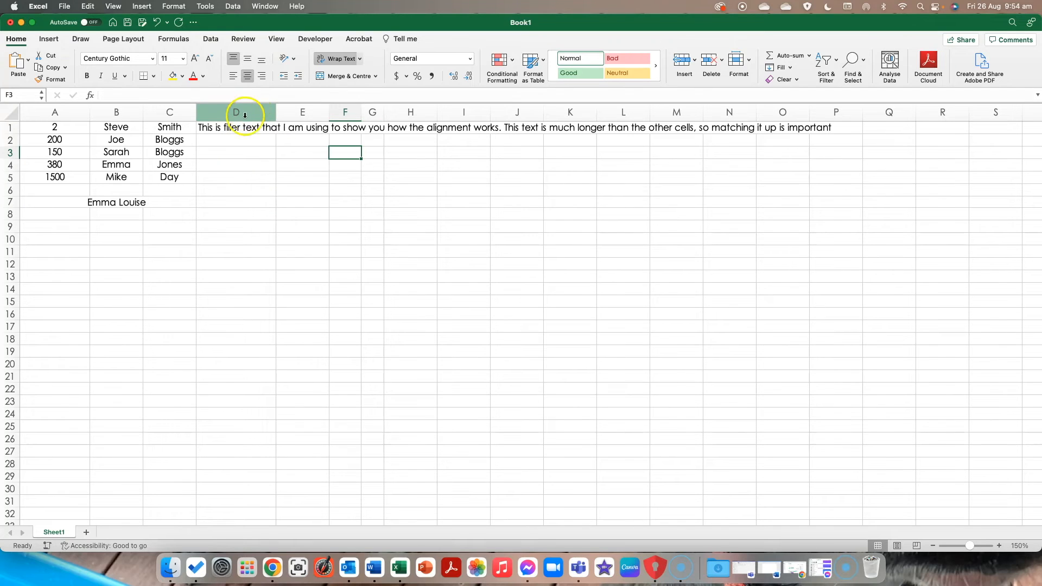
# Merge cells D1 to F1 with Merge & Centre.
pyautogui.moveTo(239, 114); pyautogui.dragTo(351, 108)
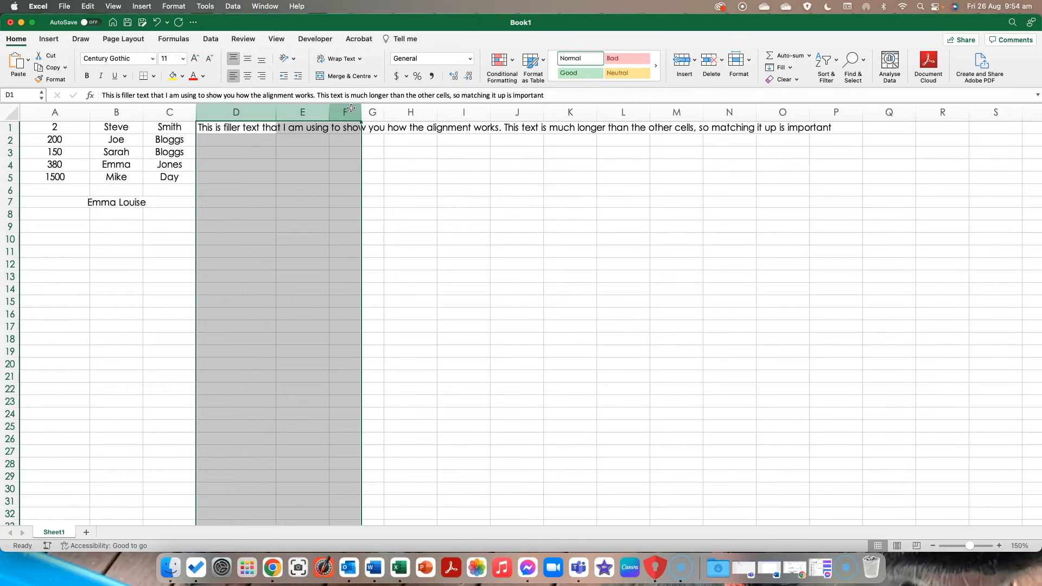
pyautogui.click(337, 78)
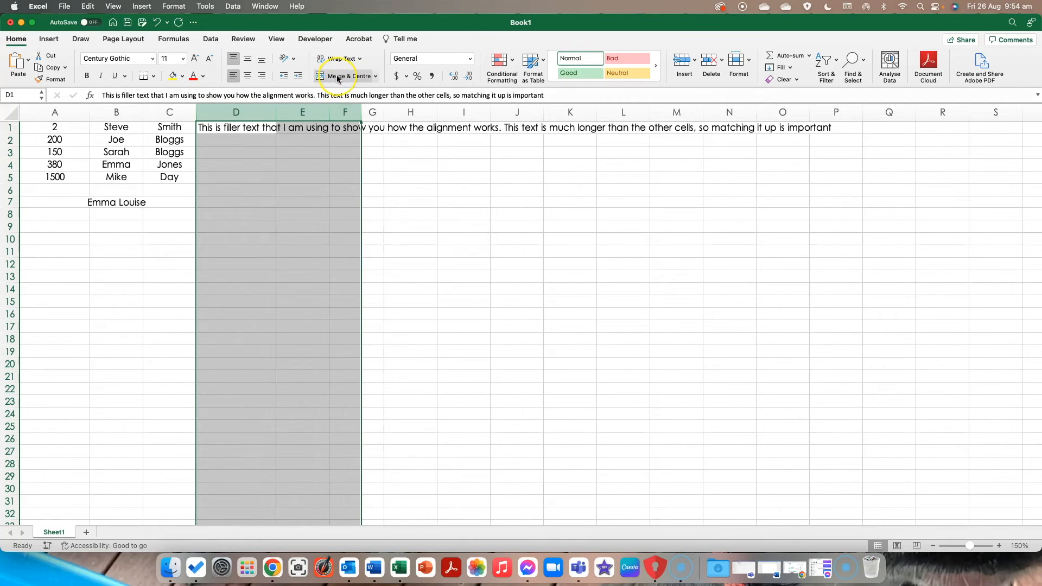
pyautogui.moveTo(233, 127); pyautogui.dragTo(330, 126)
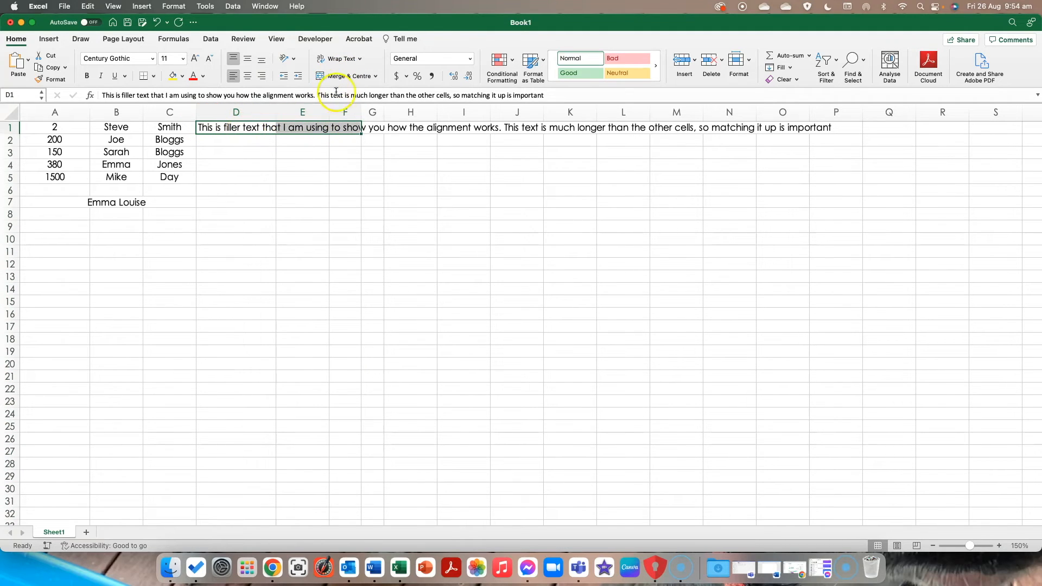
pyautogui.click(375, 76)
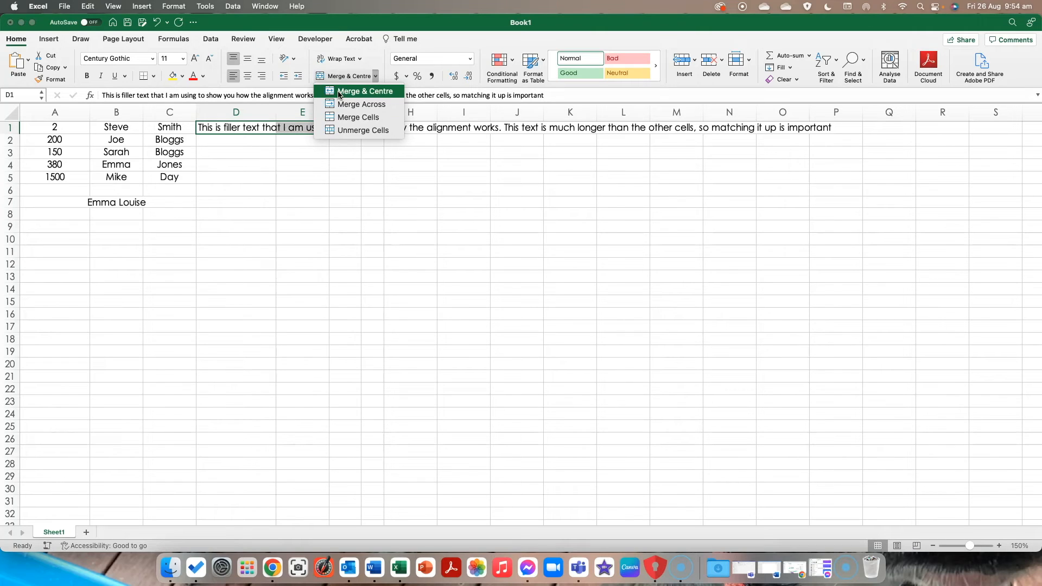
pyautogui.click(349, 118)
pyautogui.click(353, 130)
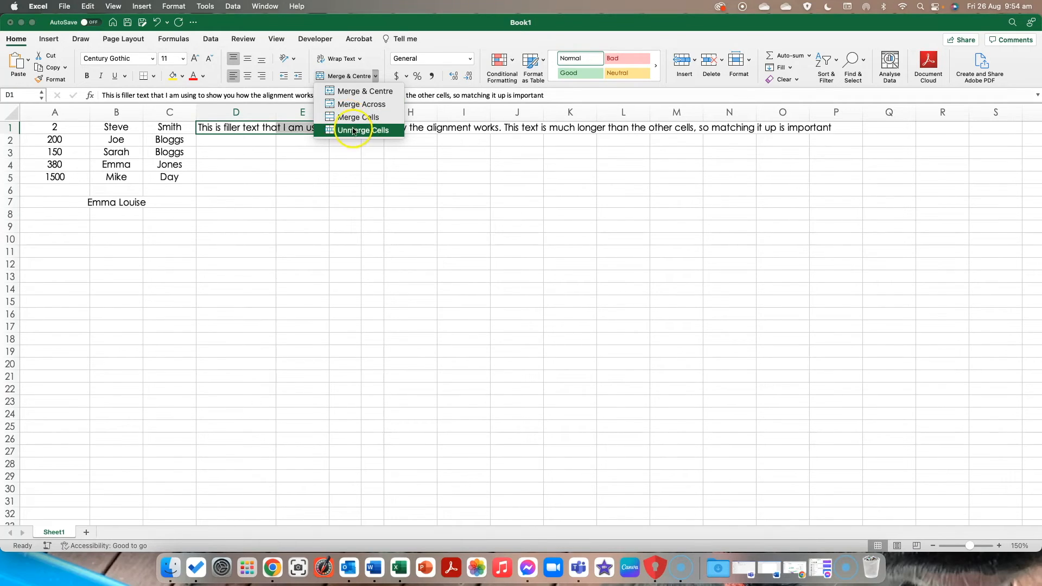
pyautogui.click(351, 92)
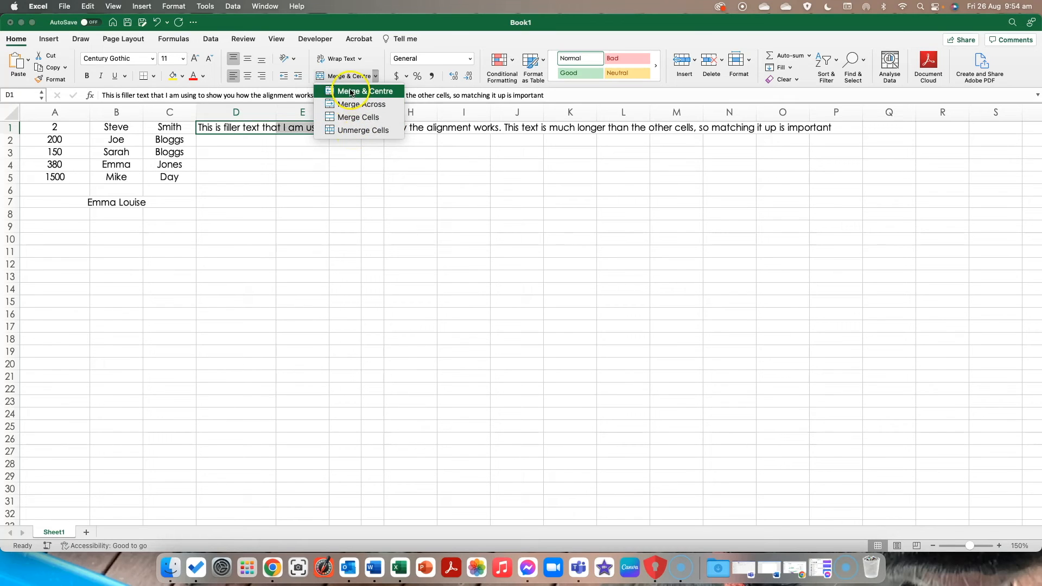
pyautogui.click(352, 92)
pyautogui.click(262, 132)
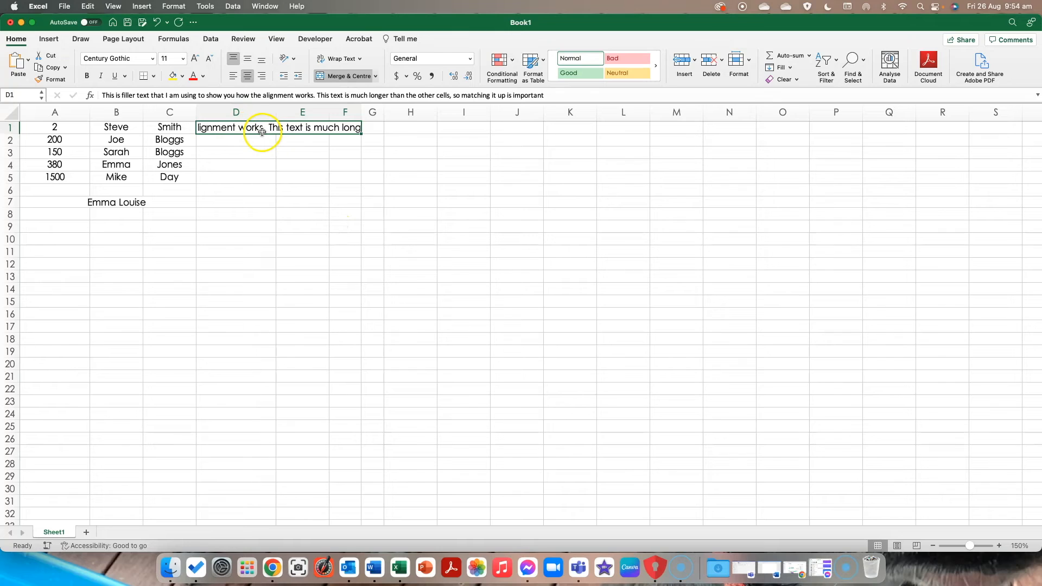
# Wrap the text in the merged cell D1:F1 and increase the height of row 1 to fit the whole text.
pyautogui.click(322, 60)
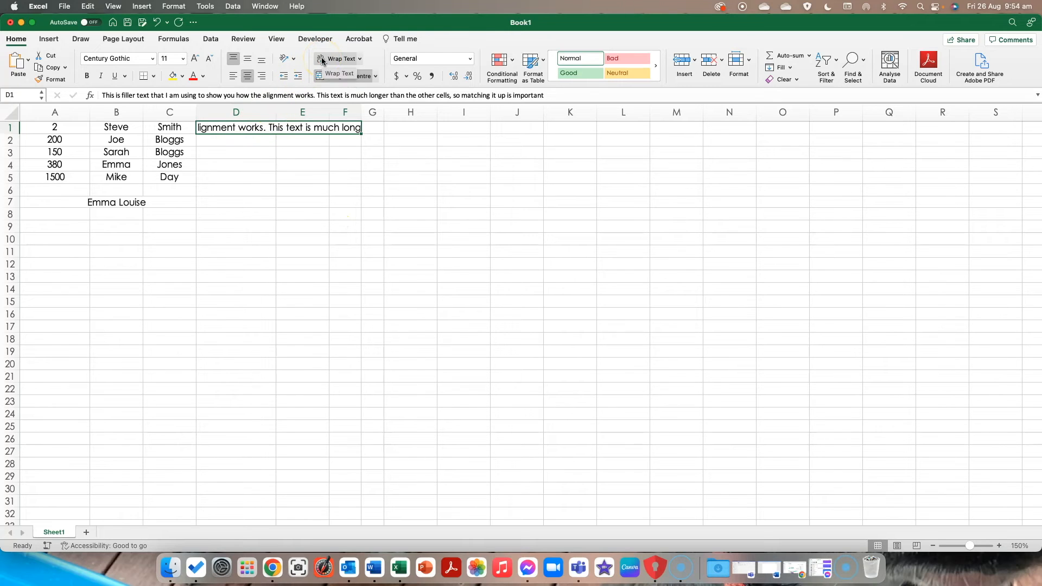
pyautogui.click(323, 59)
pyautogui.moveTo(12, 134); pyautogui.dragTo(9, 185)
pyautogui.click(277, 142)
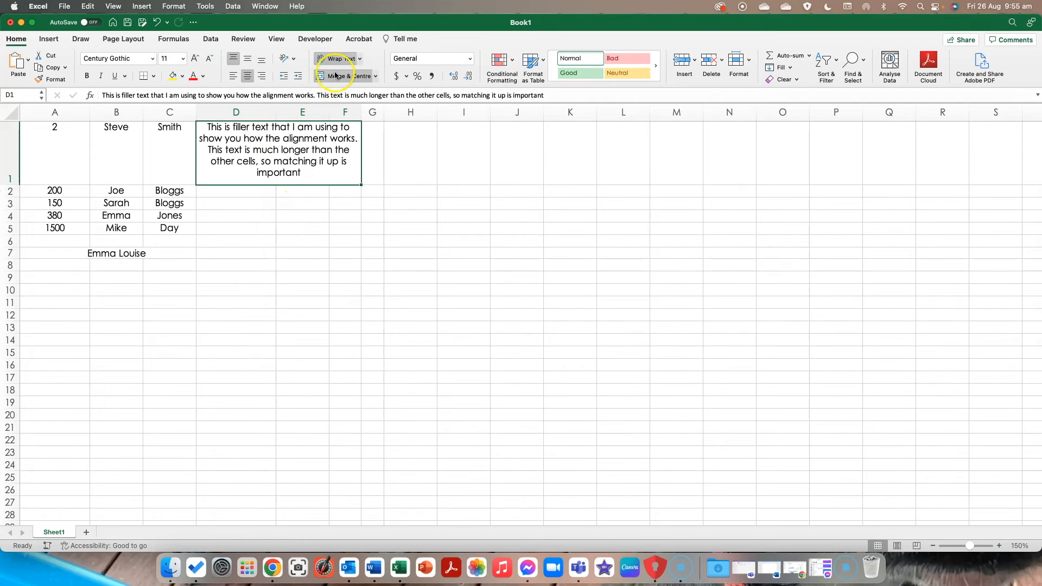
# Unmerge D1:F1 and select D1 and E1 individually to check that they are separate cells.
pyautogui.click(339, 81)
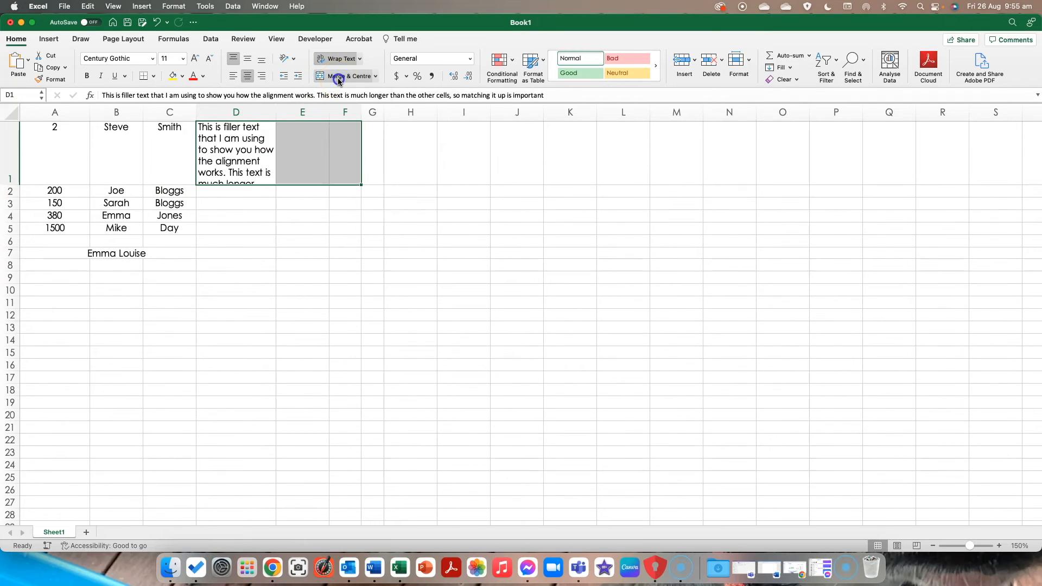
pyautogui.click(226, 148)
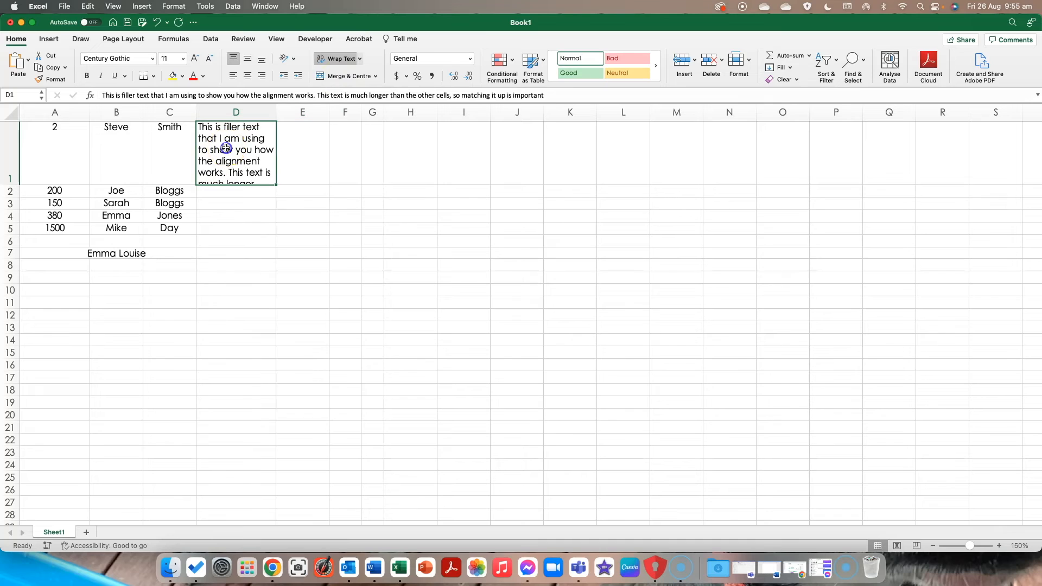
pyautogui.click(286, 148)
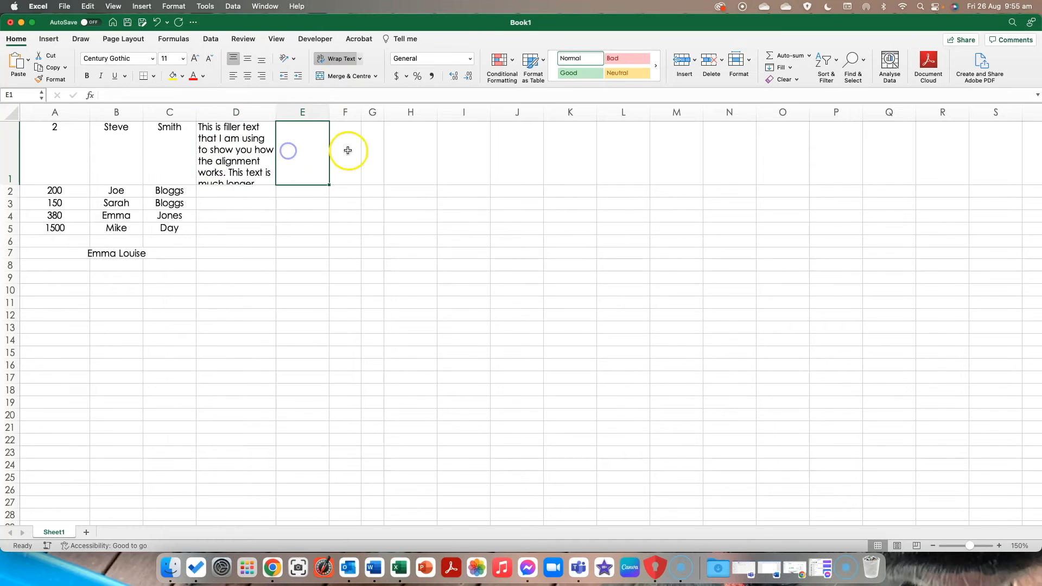
# Reapply Merge & Centre to cells D1 to F1 and compare the merged cell with the separate cells below.
pyautogui.moveTo(232, 125); pyautogui.dragTo(333, 144)
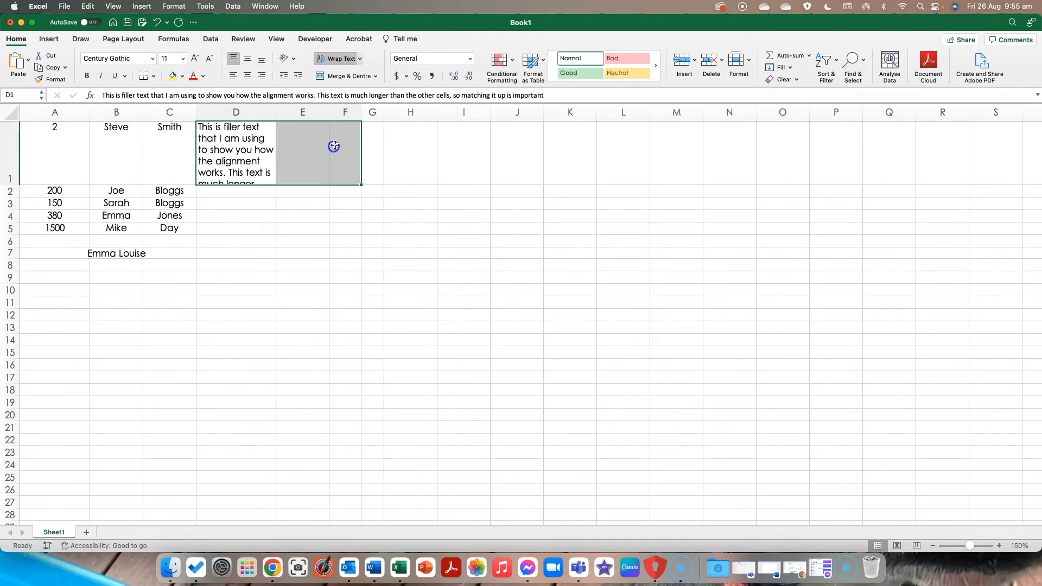
pyautogui.click(344, 76)
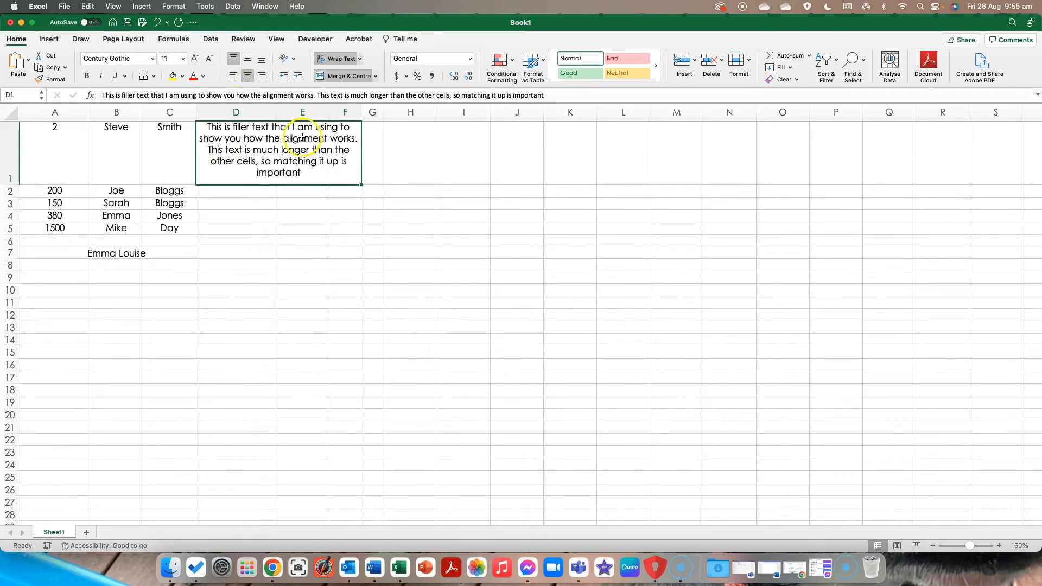
pyautogui.click(289, 215)
pyautogui.click(226, 196)
pyautogui.click(314, 194)
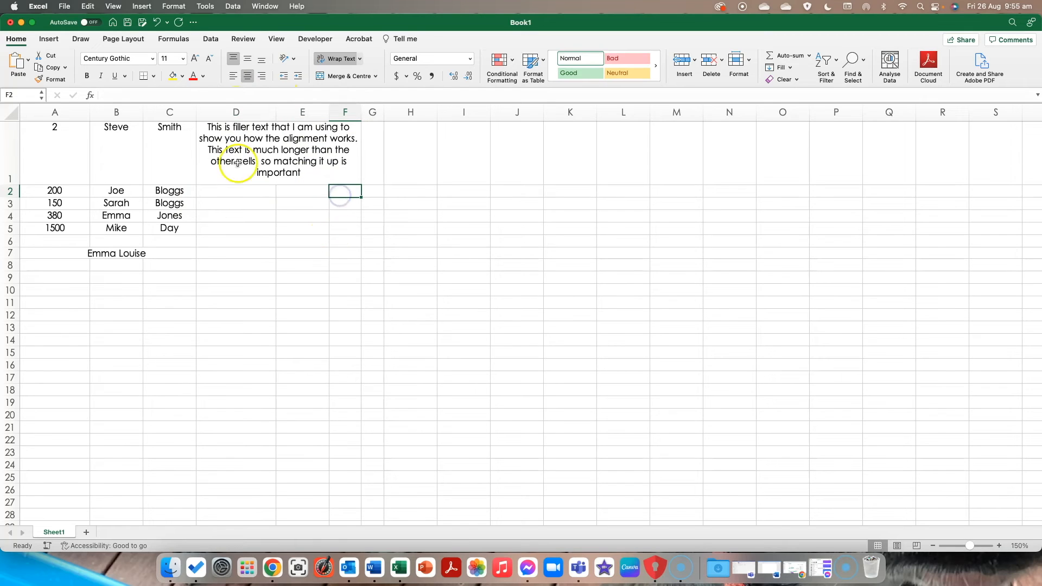
pyautogui.click(226, 130)
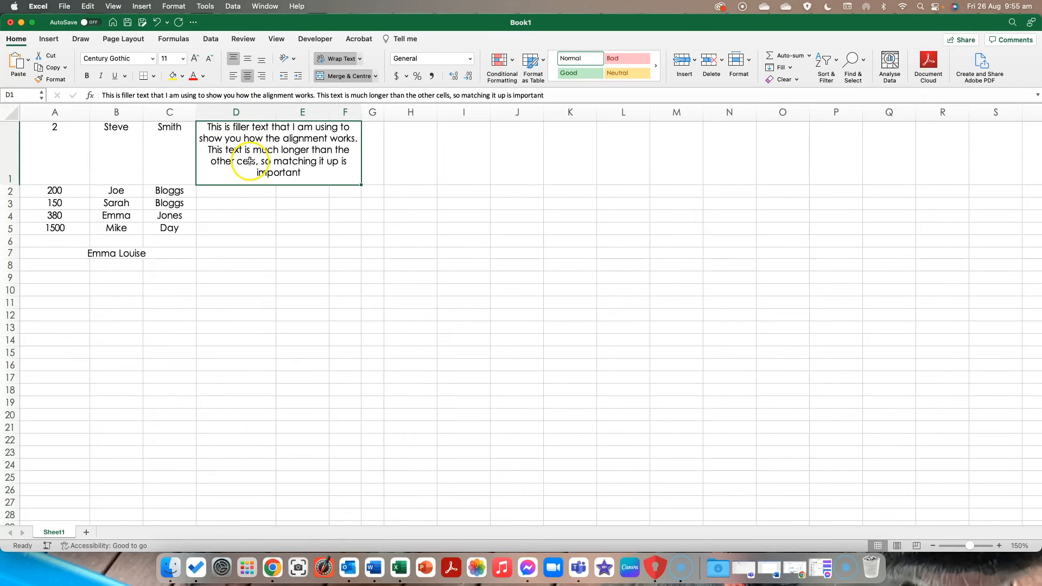
# Split the merged cell D1:F1 with the Unmerge Cells option.
pyautogui.click(374, 76)
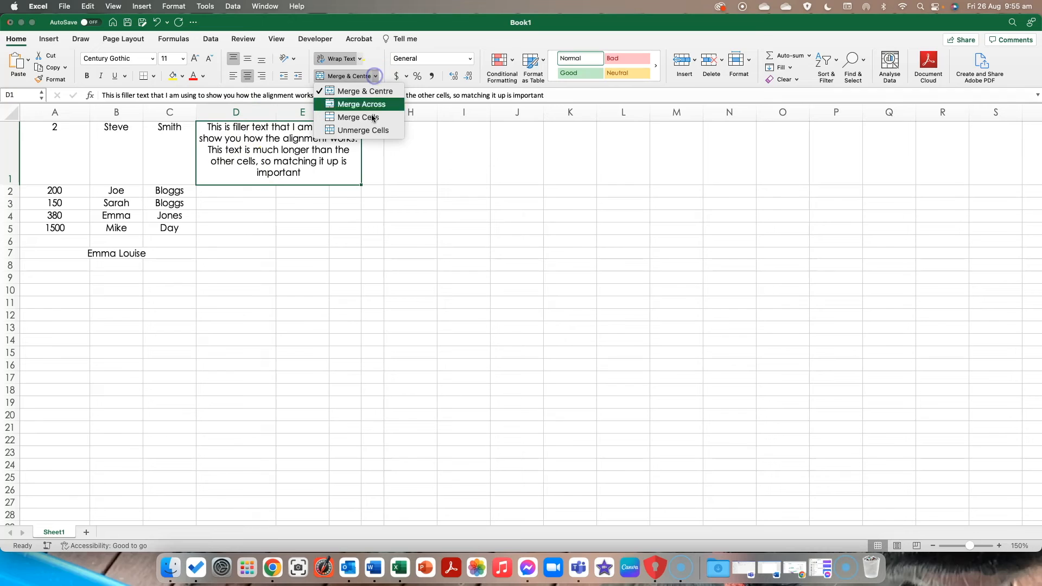
pyautogui.click(365, 130)
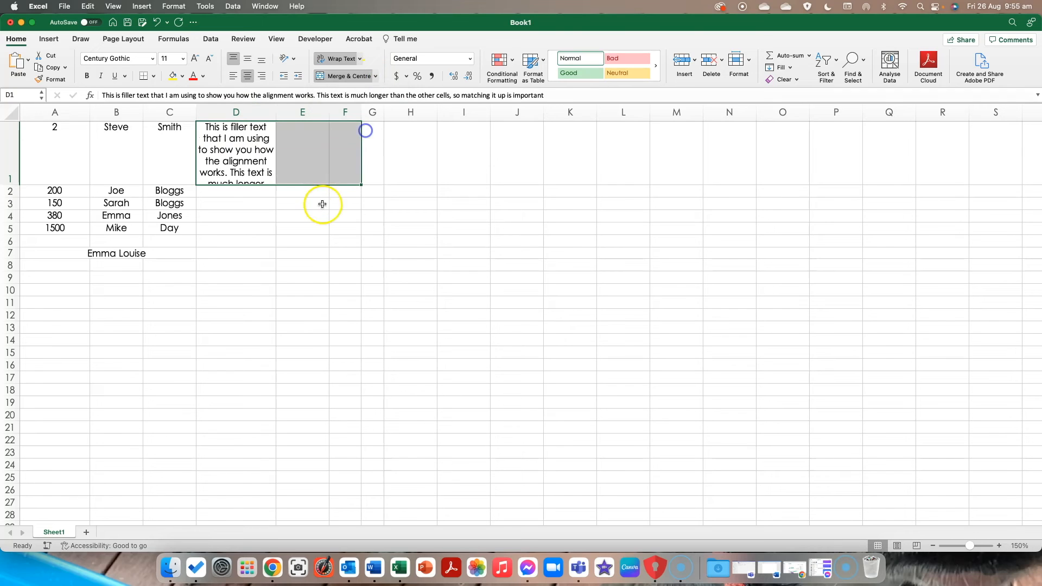
pyautogui.click(333, 162)
# Merge cells D1 to F1 with Merge Across and left-align the text.
pyautogui.moveTo(255, 144); pyautogui.dragTo(342, 140)
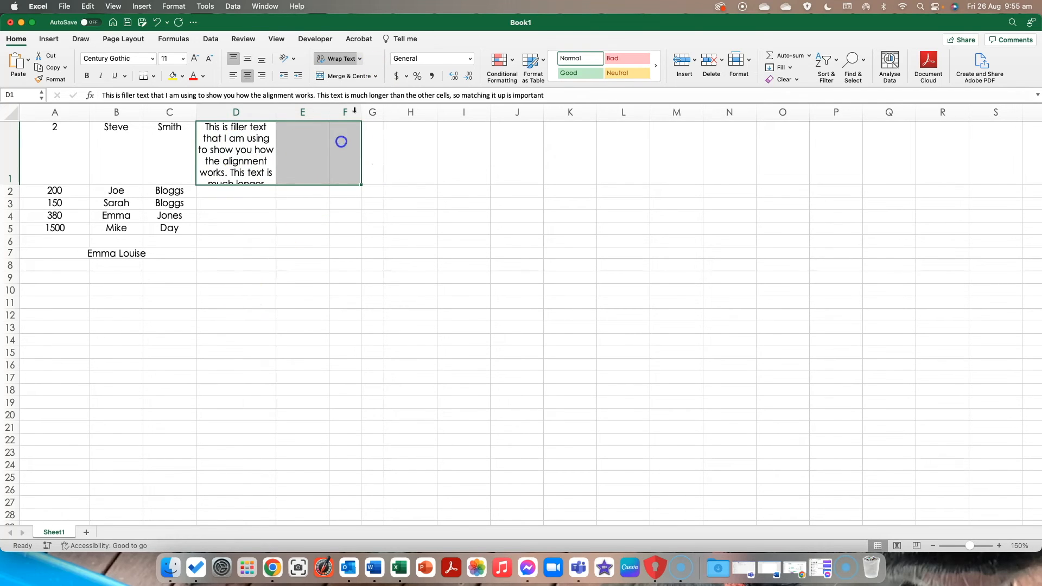
pyautogui.click(374, 77)
pyautogui.click(356, 105)
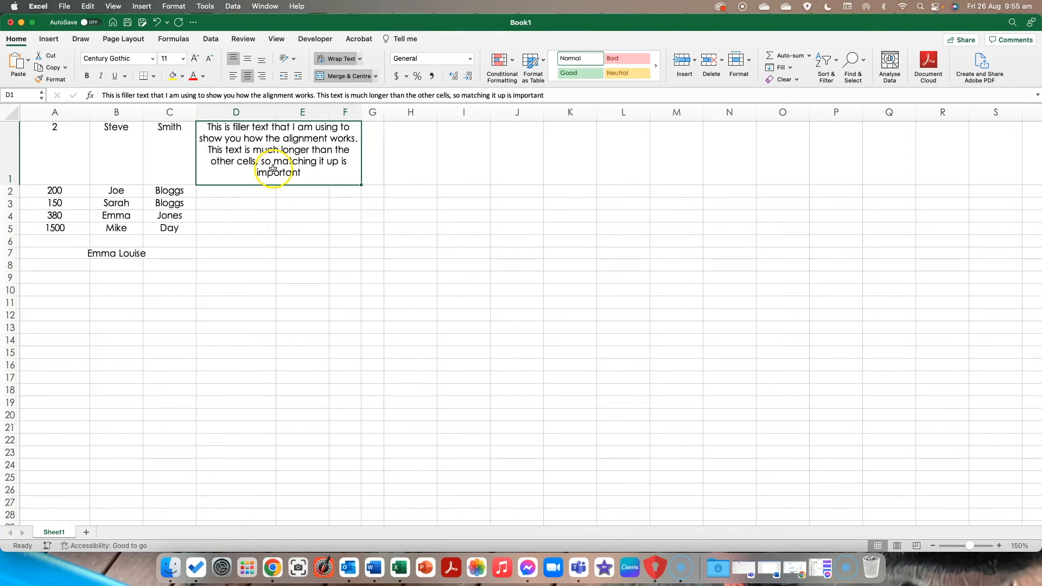
pyautogui.click(233, 76)
# Unmerge cells D1 to F1 and left-align the text in D1 on its own.
pyautogui.click(349, 77)
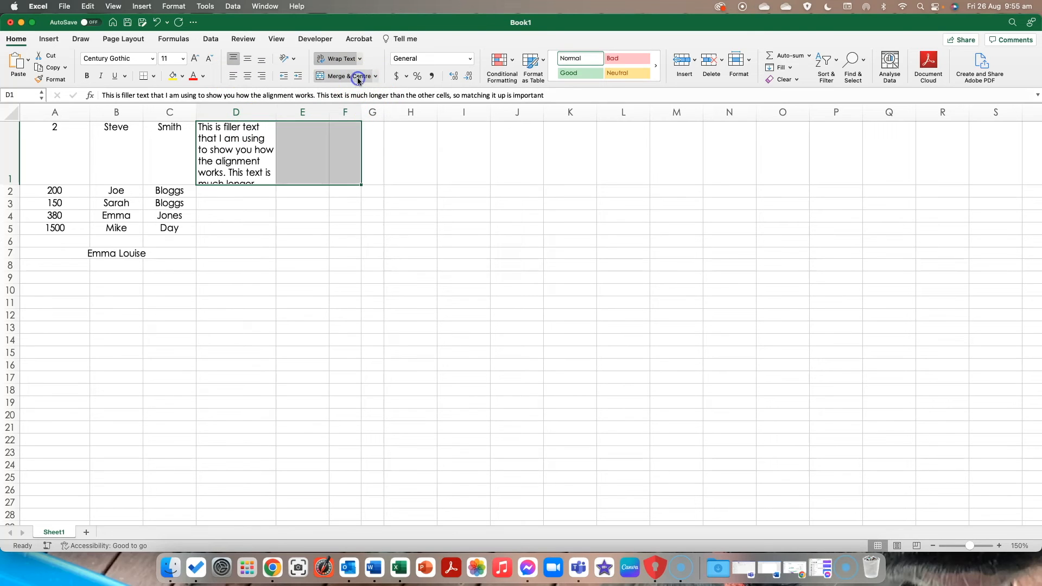
pyautogui.click(375, 76)
pyautogui.click(361, 134)
pyautogui.click(245, 162)
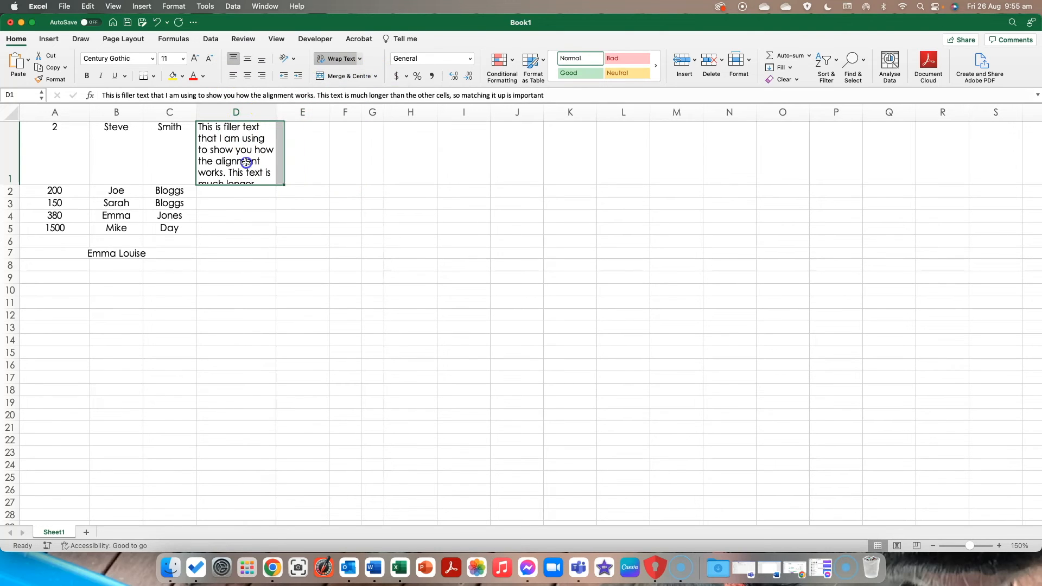
pyautogui.click(232, 76)
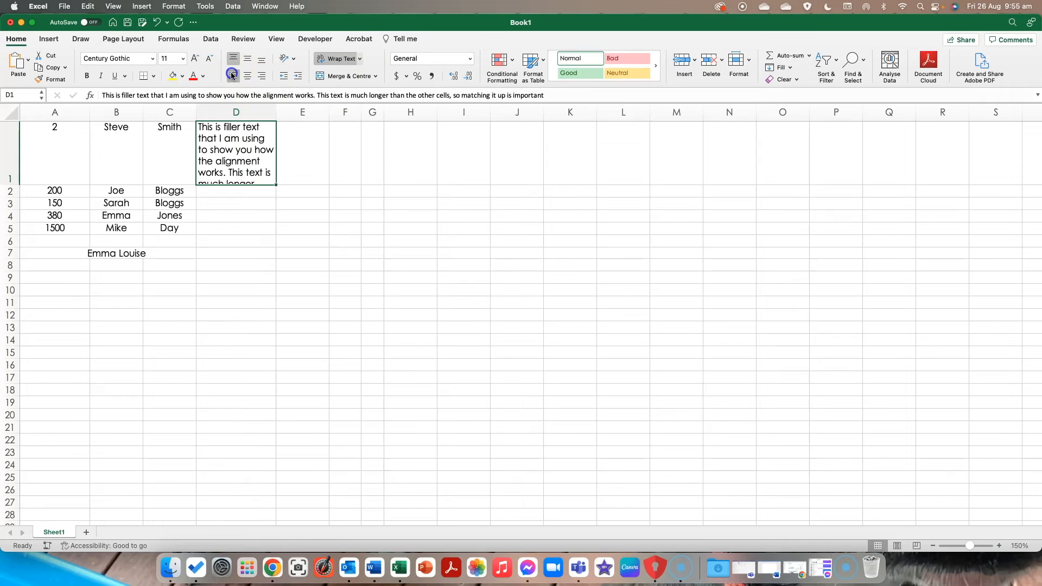
# Reapply Merge Across to cells D1 to F1 and set the merged text to left alignment.
pyautogui.click(242, 205)
pyautogui.moveTo(239, 152); pyautogui.dragTo(342, 151)
pyautogui.click(375, 76)
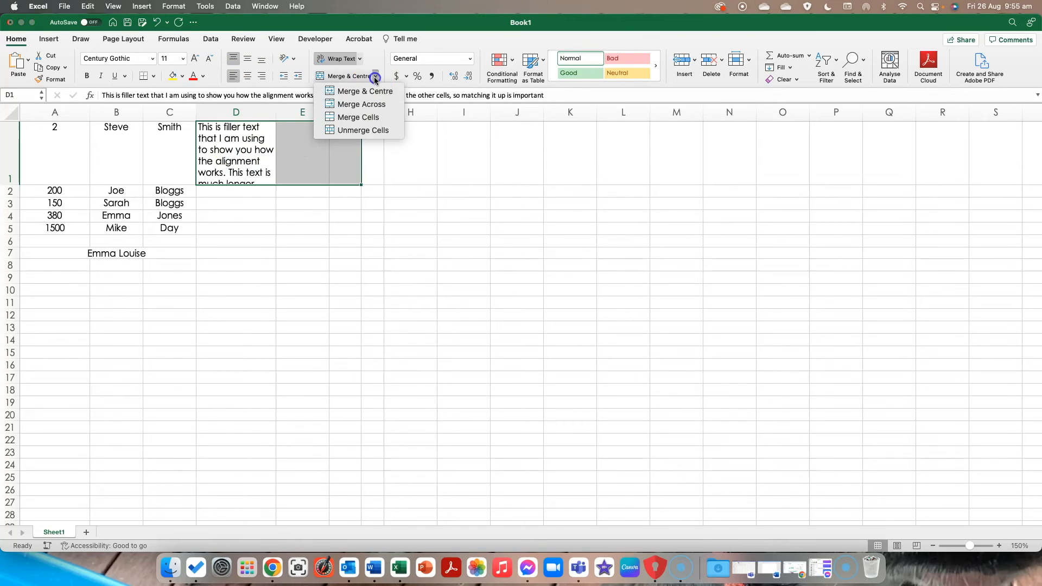
pyautogui.click(372, 104)
pyautogui.click(232, 76)
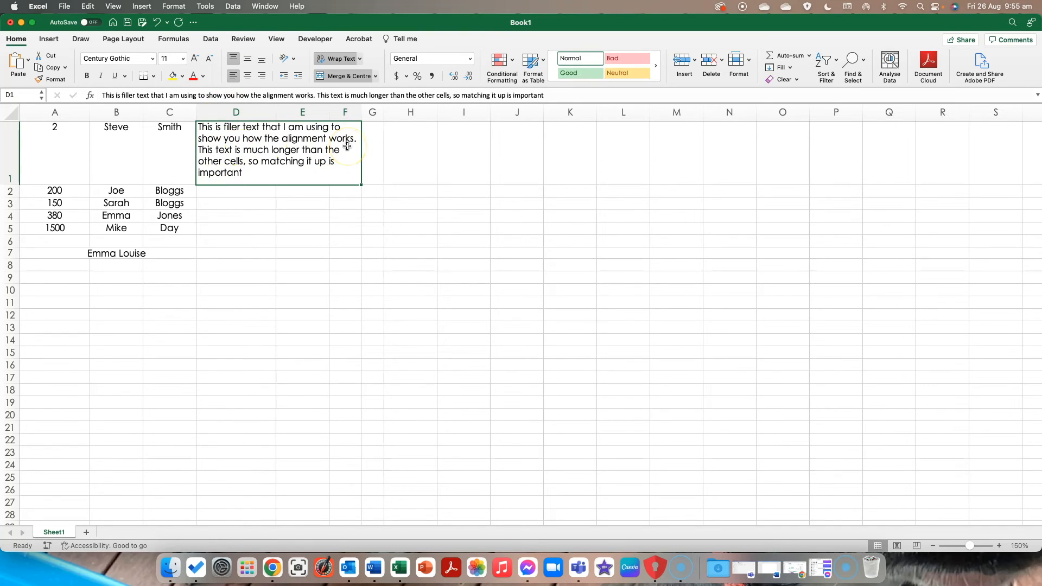
# Unmerge D1:F1 and combine the three cells again with the Merge Cells option.
pyautogui.click(378, 81)
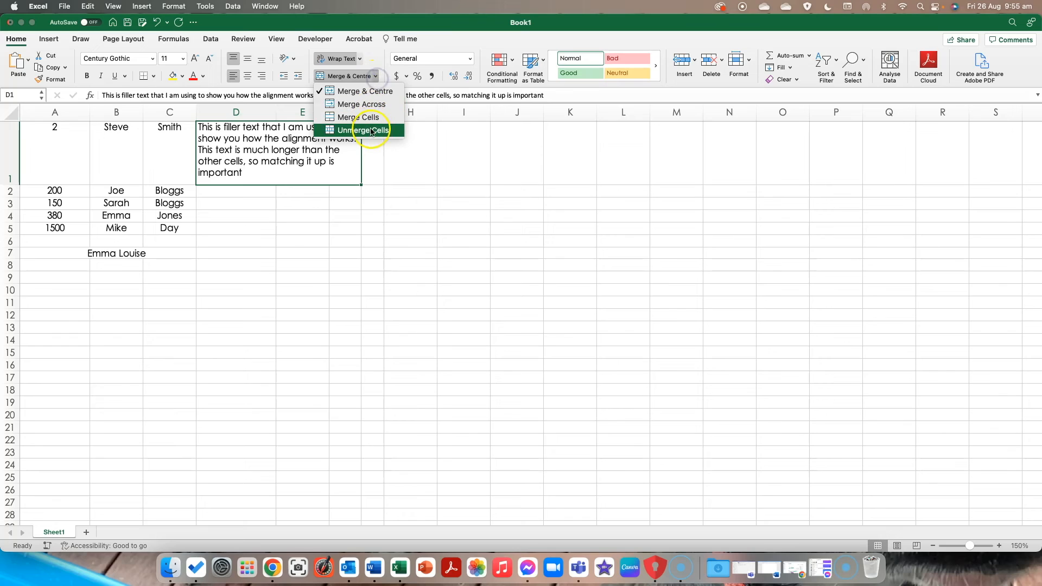
pyautogui.click(371, 130)
pyautogui.click(375, 76)
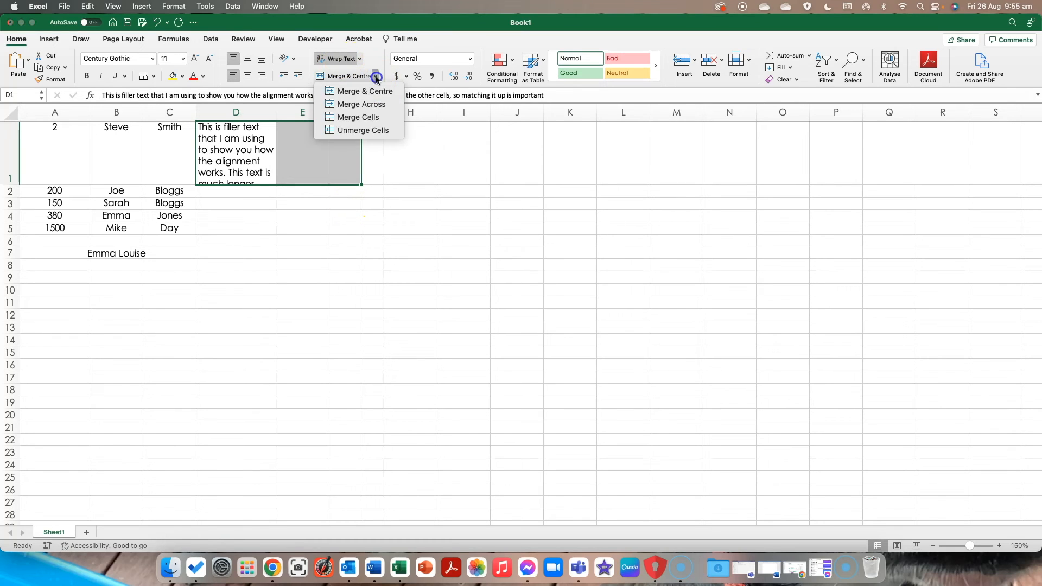
pyautogui.click(361, 118)
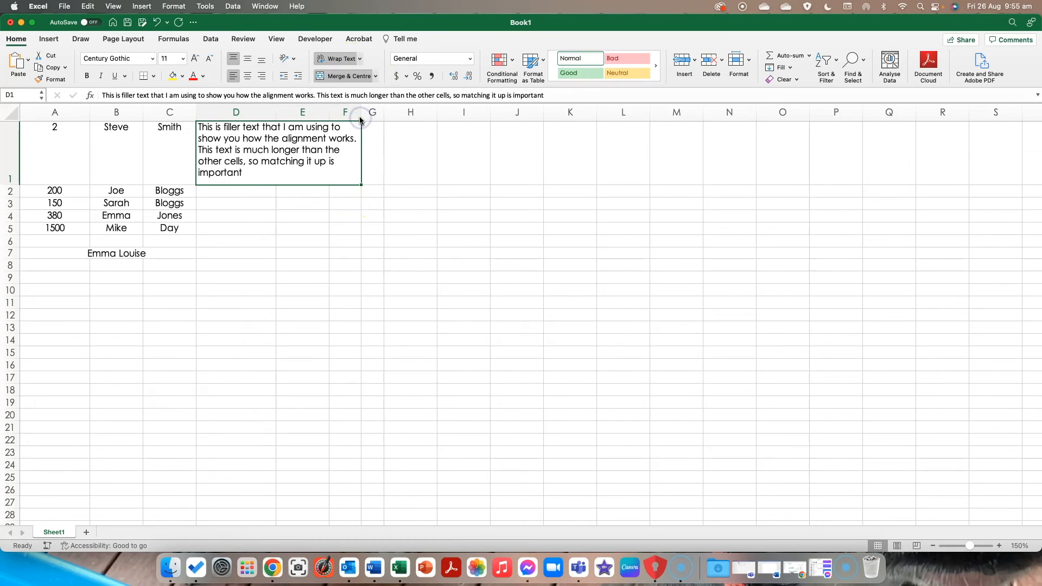
pyautogui.click(376, 76)
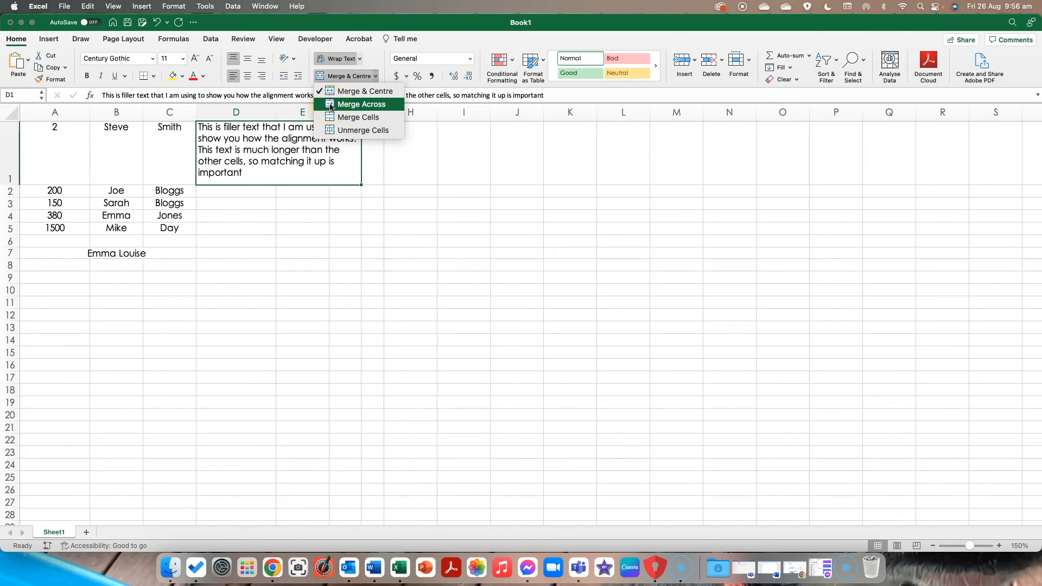
pyautogui.click(246, 135)
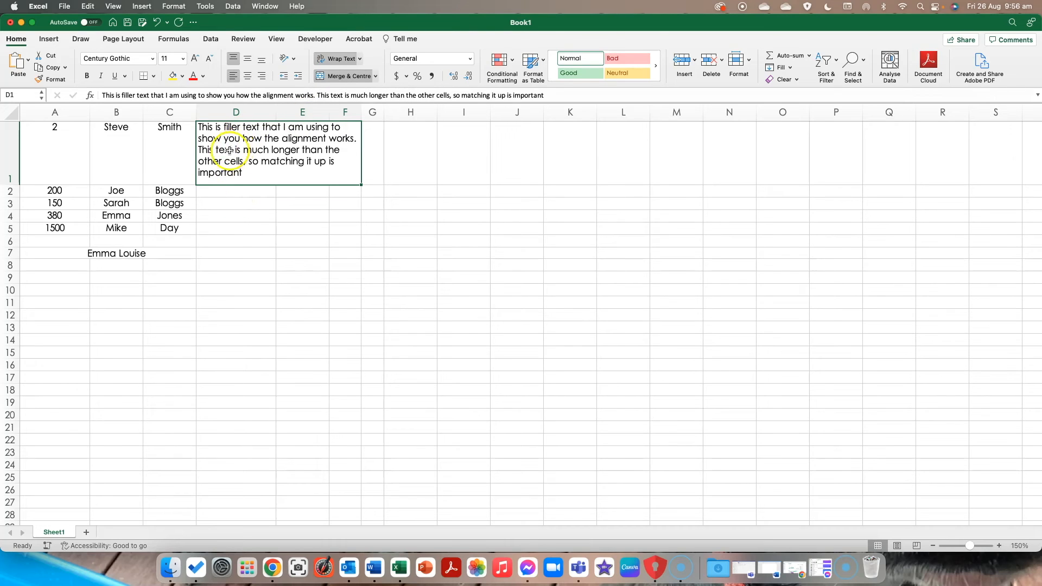
# Enter 200 in cell E2 and YES in cell F2, leaving D2 empty.
pyautogui.click(224, 192)
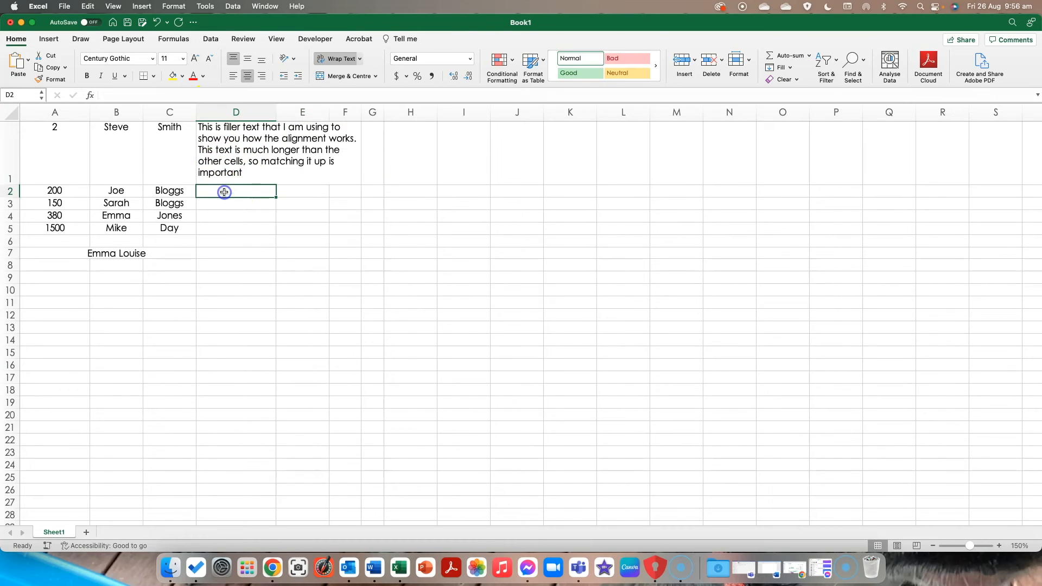
pyautogui.scroll(-1, 225, 192)
pyautogui.press('Right')
pyautogui.write('200')
pyautogui.press('Tab')
pyautogui.write('YES')
pyautogui.press('Return')
# Merge cells D2 to F2 with the Merge Cells option, accepting the loss of other values, and undo the merge.
pyautogui.moveTo(232, 184); pyautogui.dragTo(342, 181)
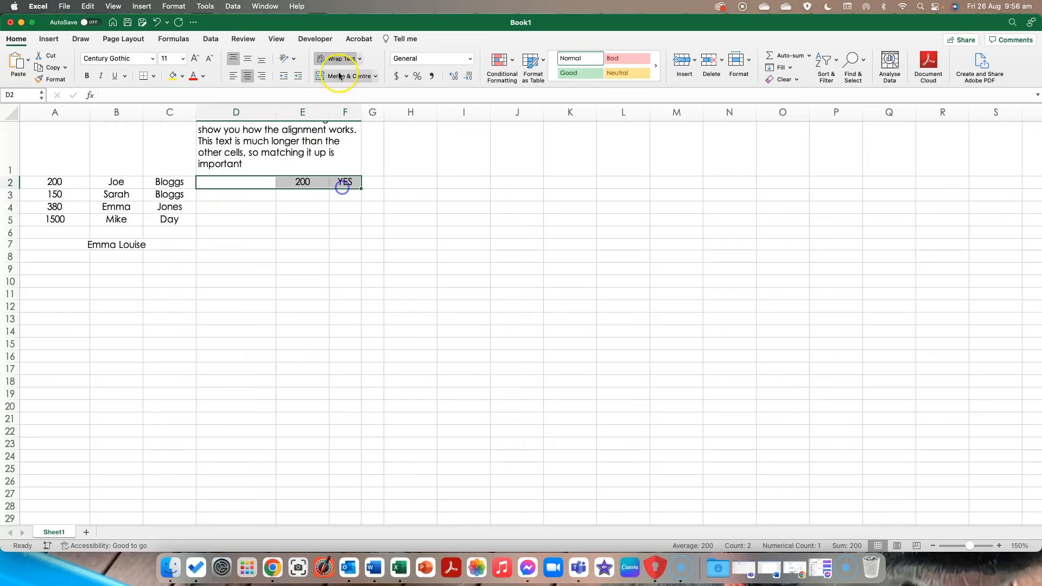
pyautogui.click(376, 76)
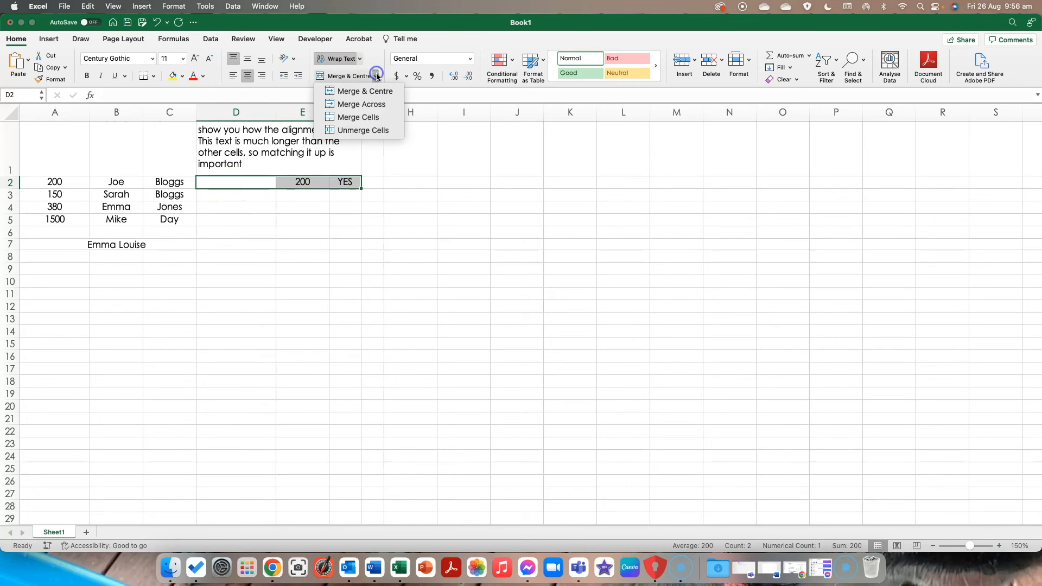
pyautogui.click(366, 122)
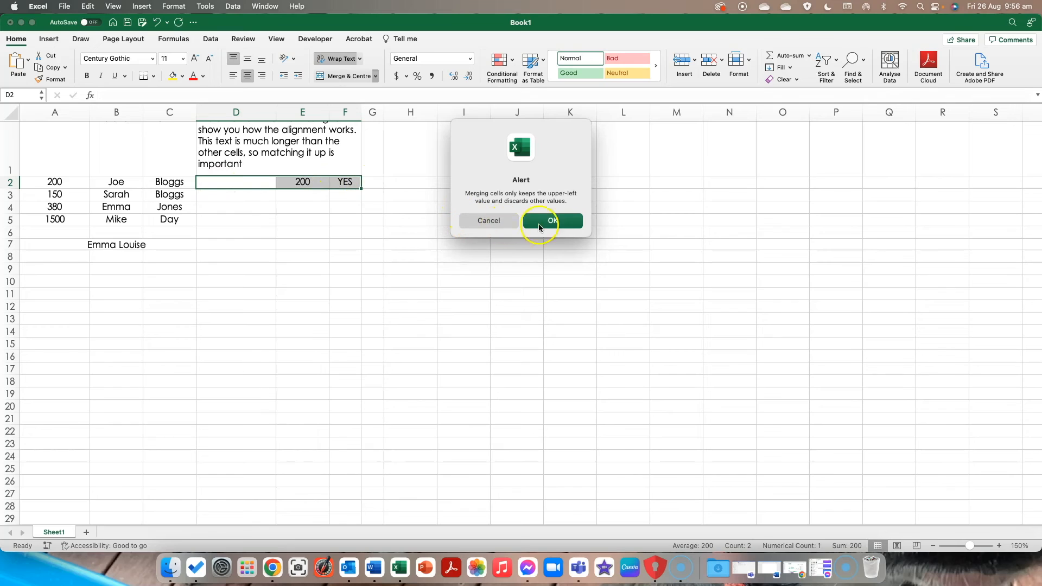
pyautogui.click(556, 222)
pyautogui.click(256, 208)
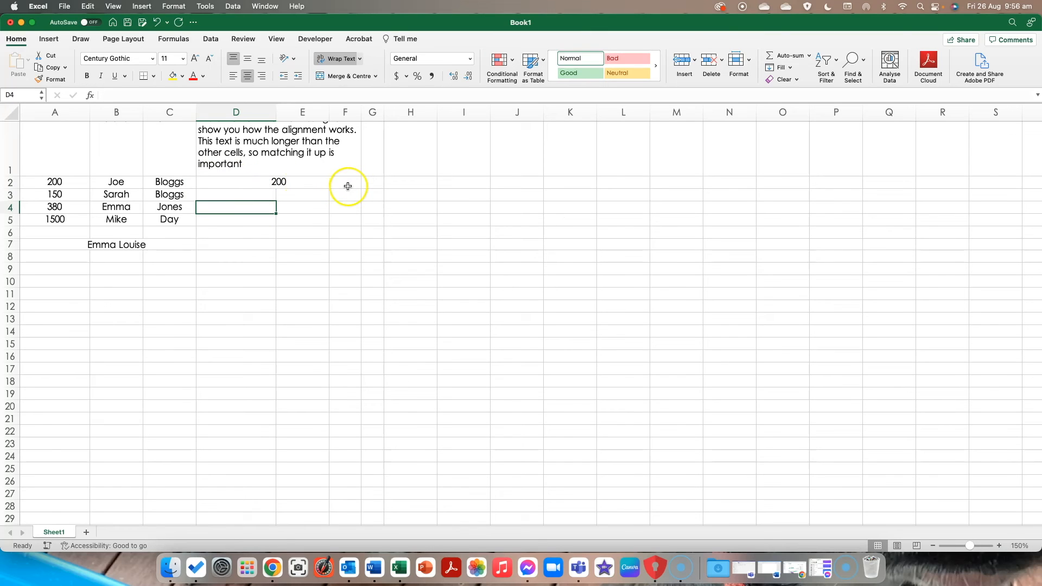
pyautogui.press('super+z')
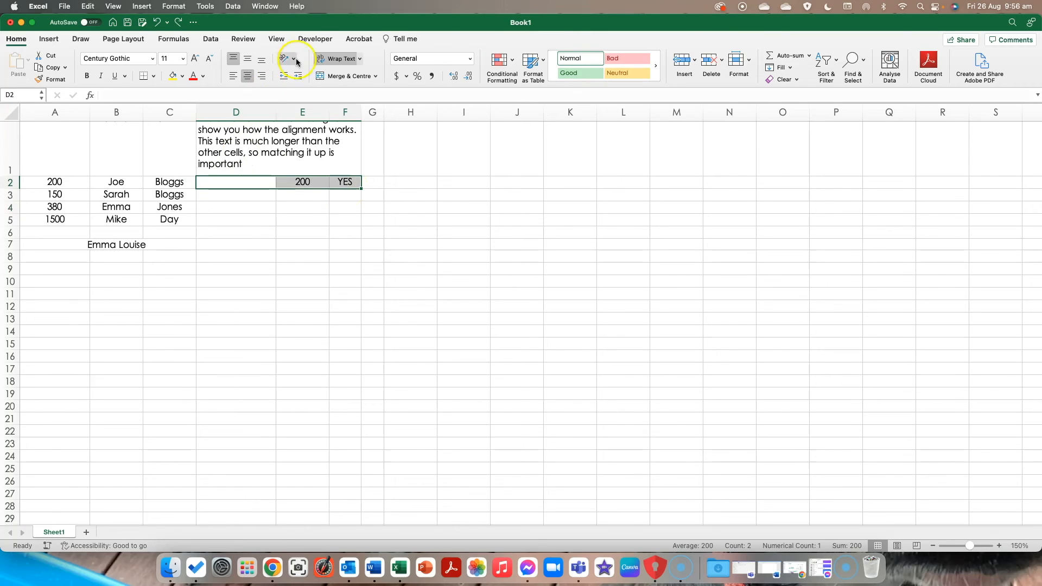
# Try Merge Across on cells D2 to F2, accept discarding the other values, and undo it.
pyautogui.click(375, 75)
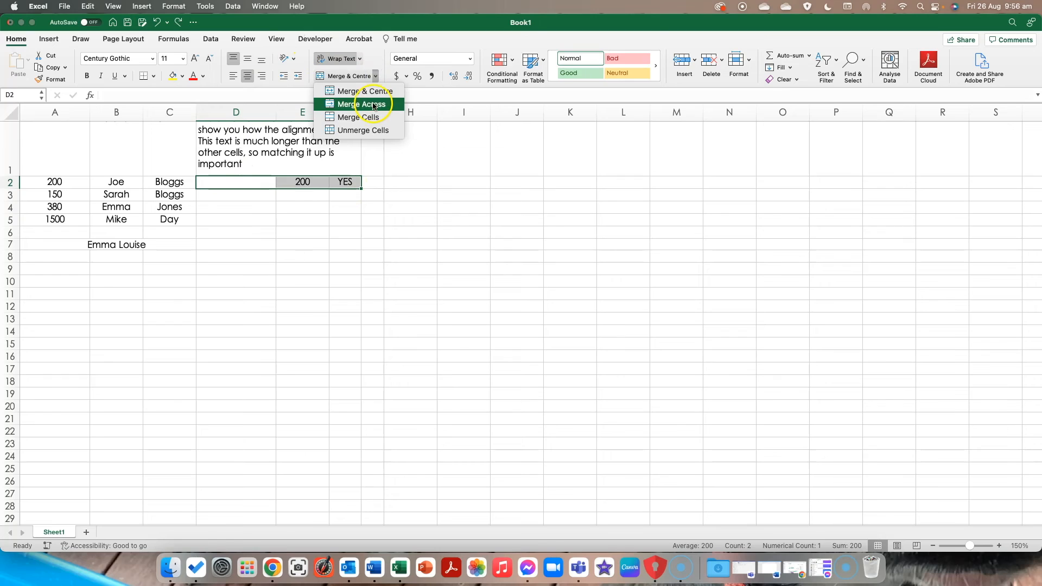
pyautogui.click(373, 105)
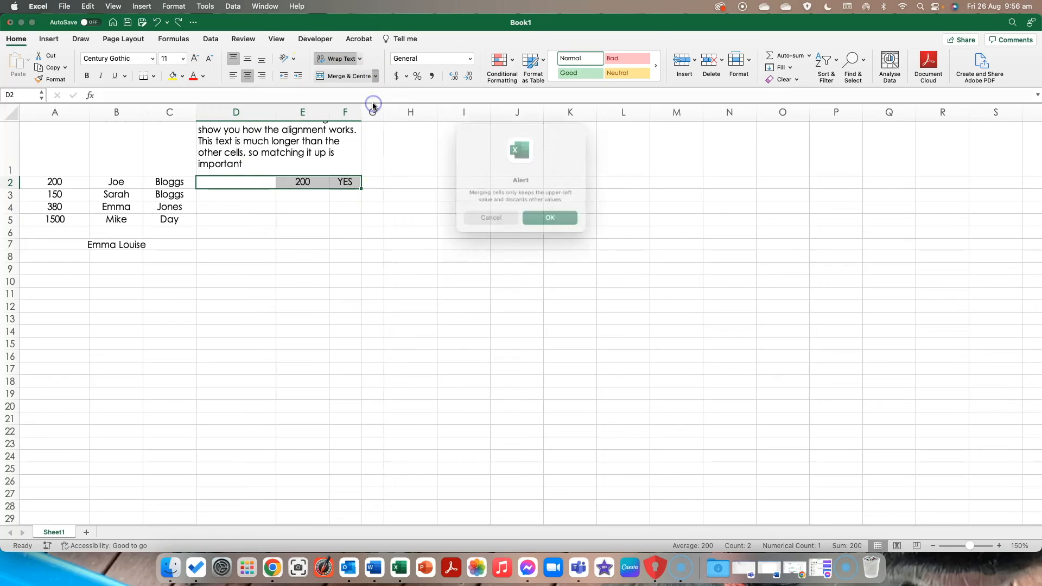
pyautogui.click(539, 220)
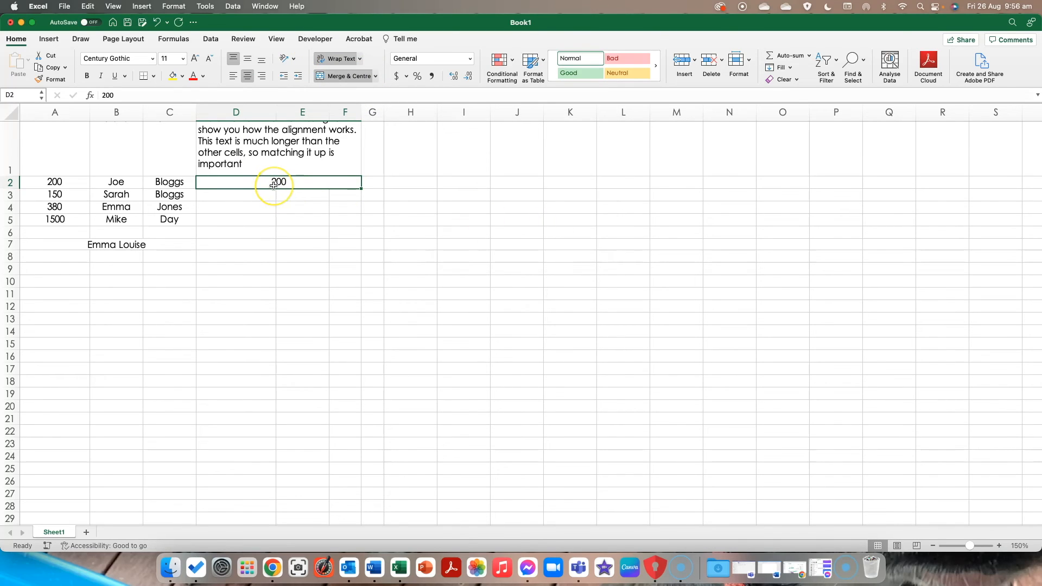
pyautogui.press('super+z')
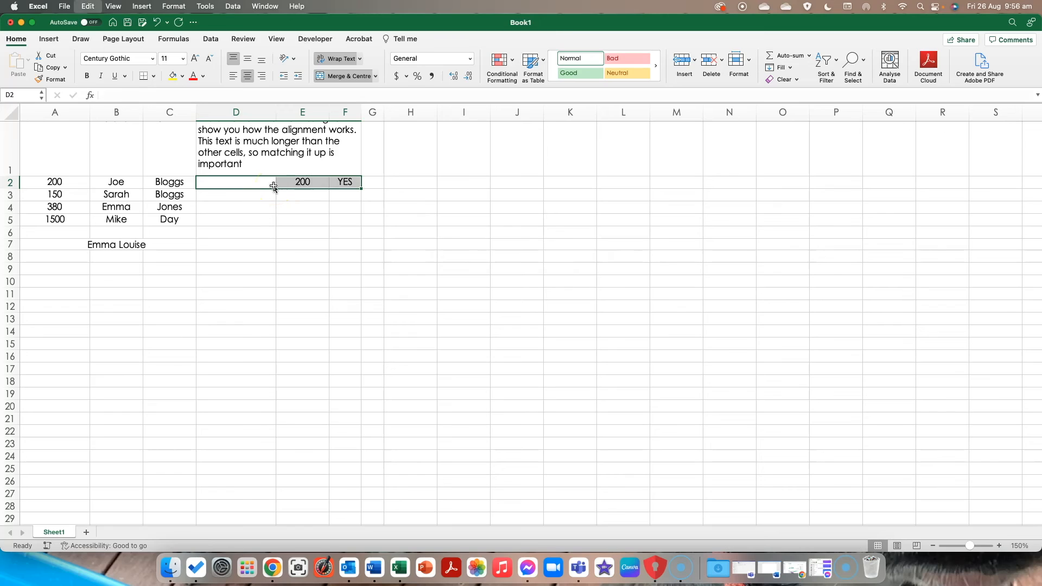
# Enter the text Cell Content in cell D2.
pyautogui.click(233, 184)
pyautogui.write('Cell Content')
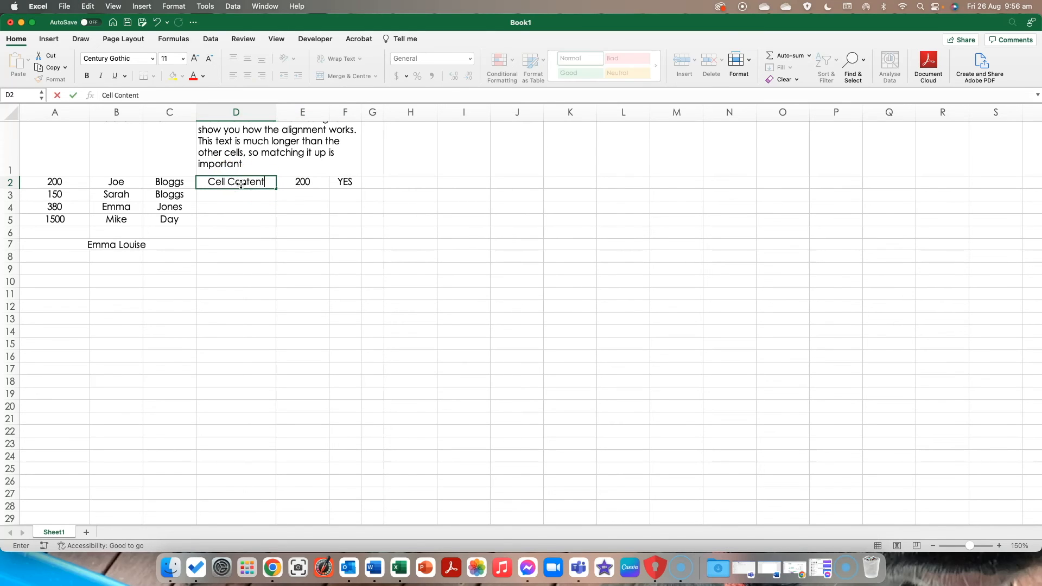
pyautogui.press('Return')
# Merge cells D2 to F2 into one cell, accepting that only the upper-left value is kept.
pyautogui.moveTo(240, 183); pyautogui.dragTo(349, 183)
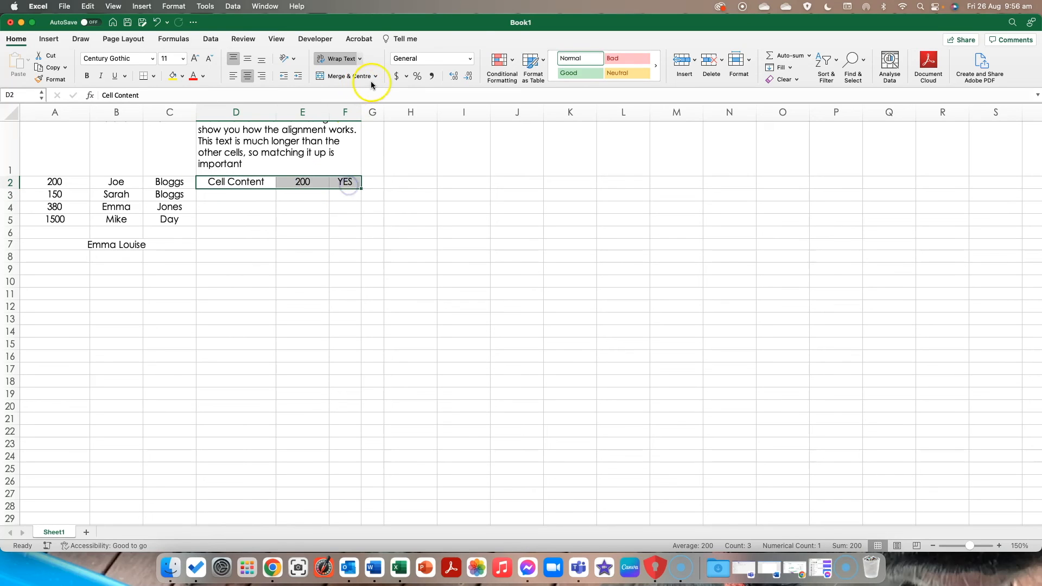
pyautogui.click(372, 80)
pyautogui.click(365, 111)
pyautogui.click(534, 219)
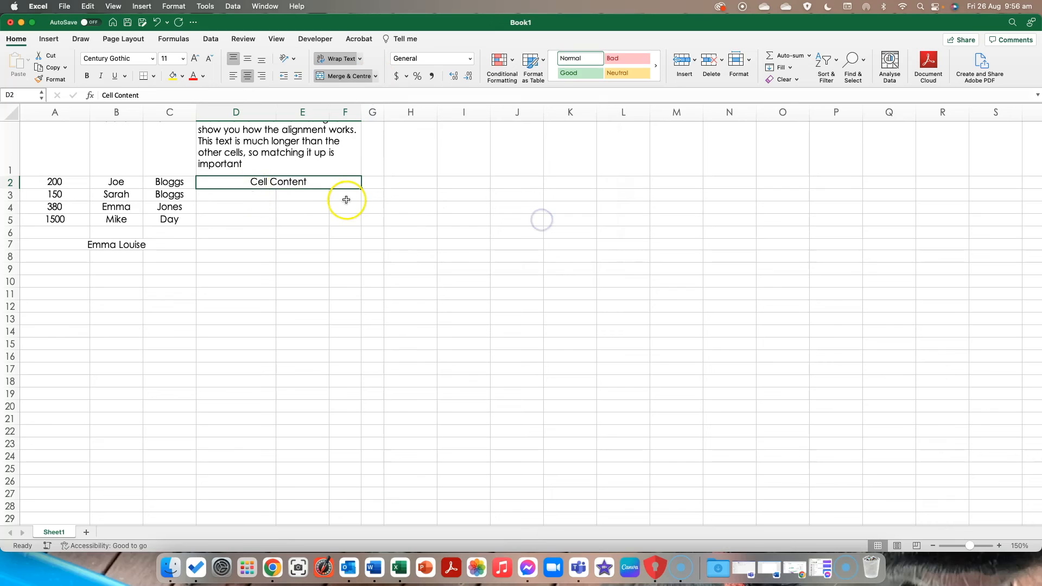
# Unmerge cells D2 to F2, and undo both the unmerge and the preceding merge.
pyautogui.click(376, 76)
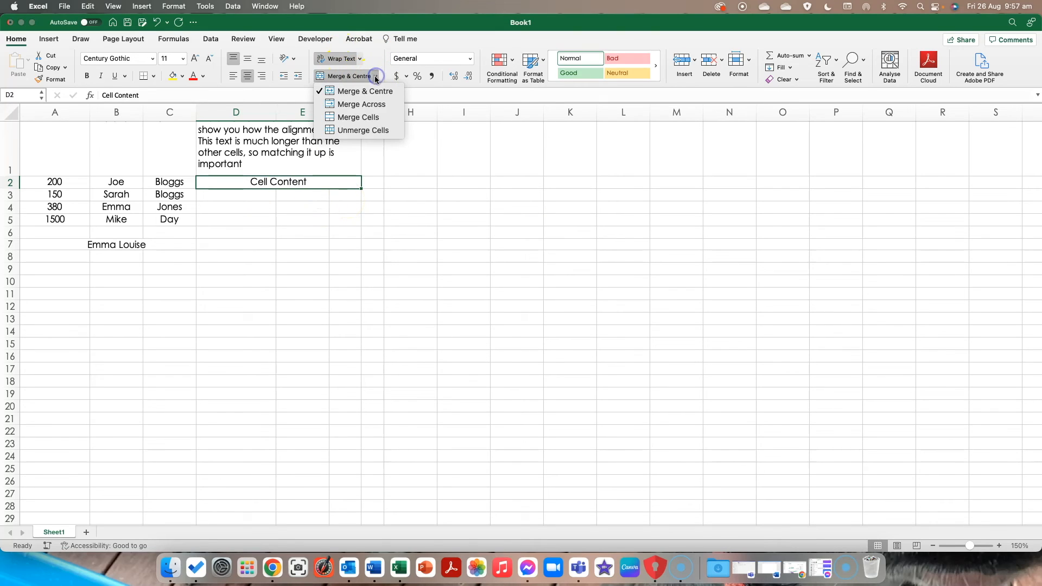
pyautogui.click(361, 131)
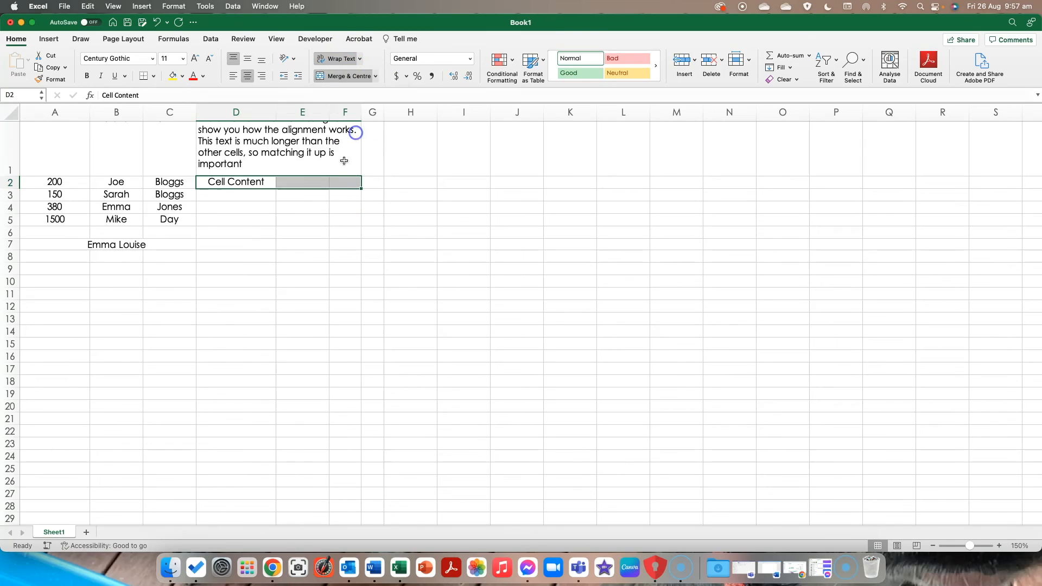
pyautogui.click(265, 222)
pyautogui.press('super+z')
pyautogui.press('super+z')
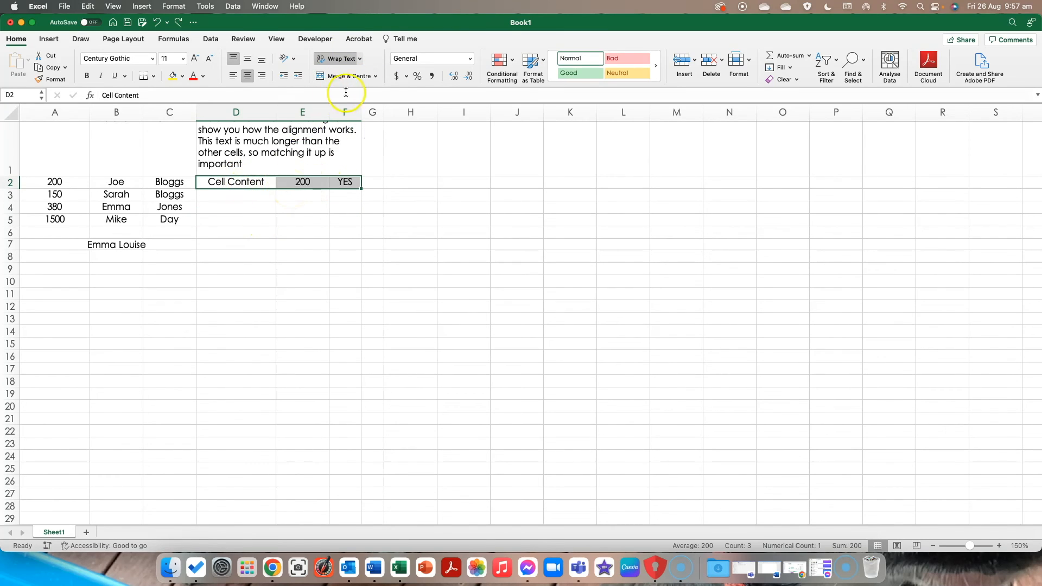
# Apply Merge & Centre to cells D2 to F2, accept discarding the other values, and undo the merge.
pyautogui.click(350, 77)
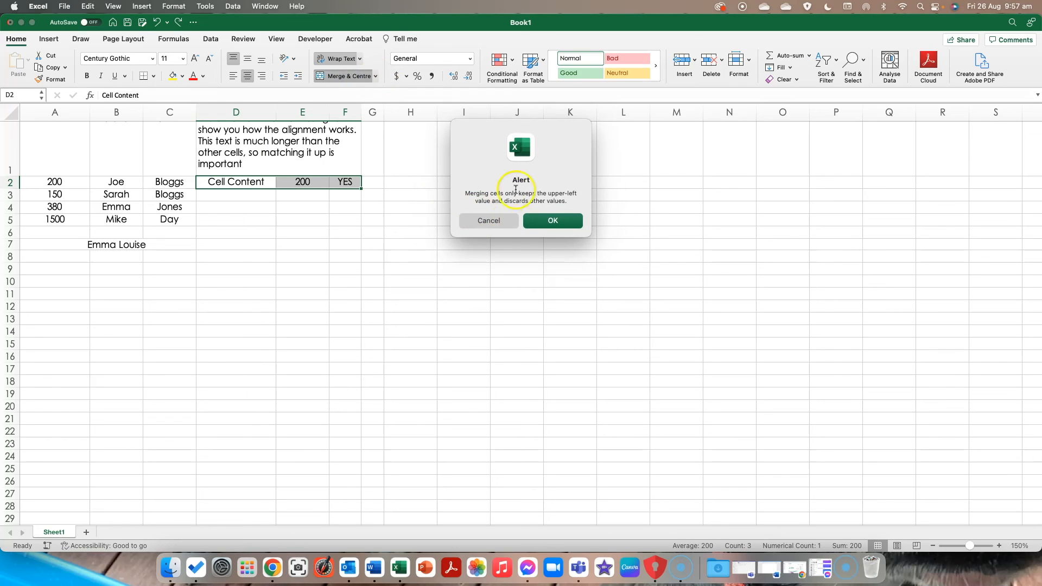
pyautogui.click(553, 220)
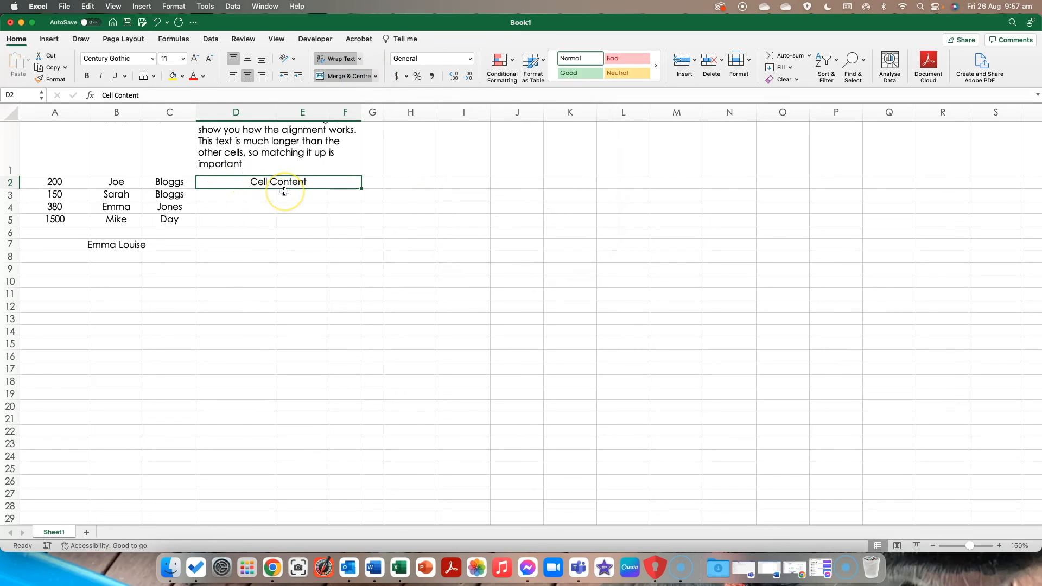
pyautogui.press('super+z')
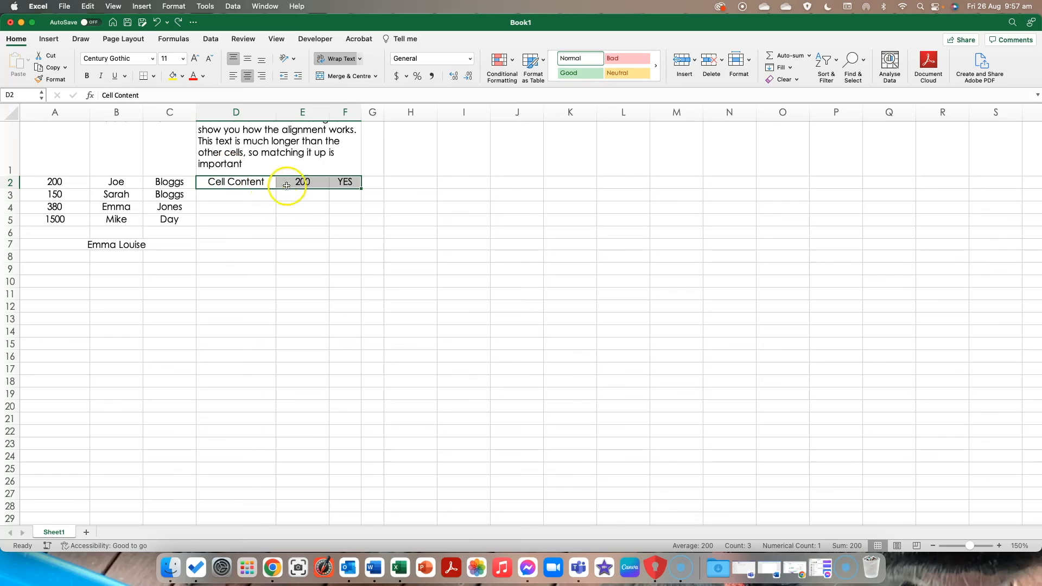
pyautogui.click(283, 209)
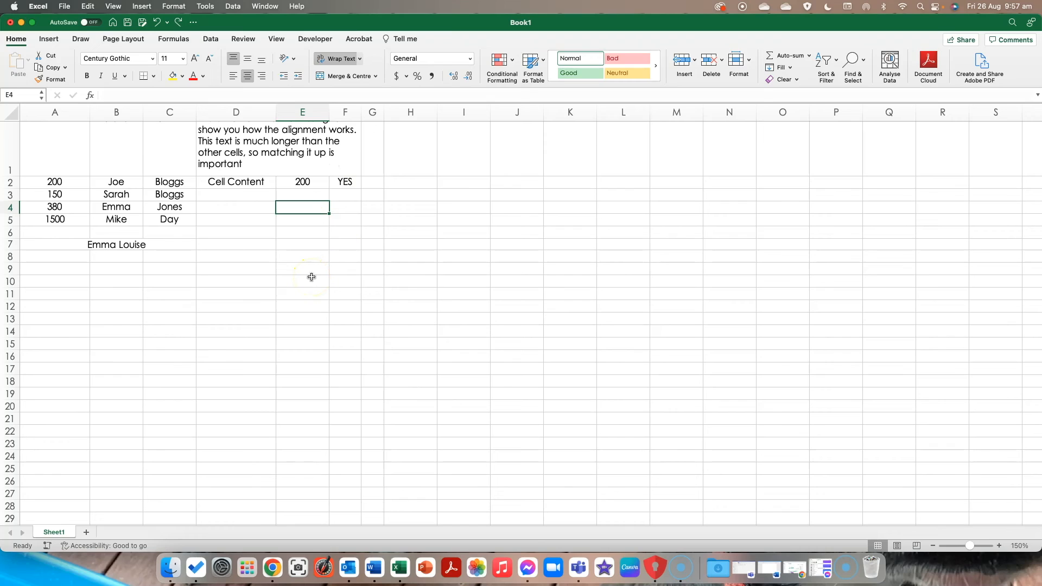
pyautogui.click(270, 142)
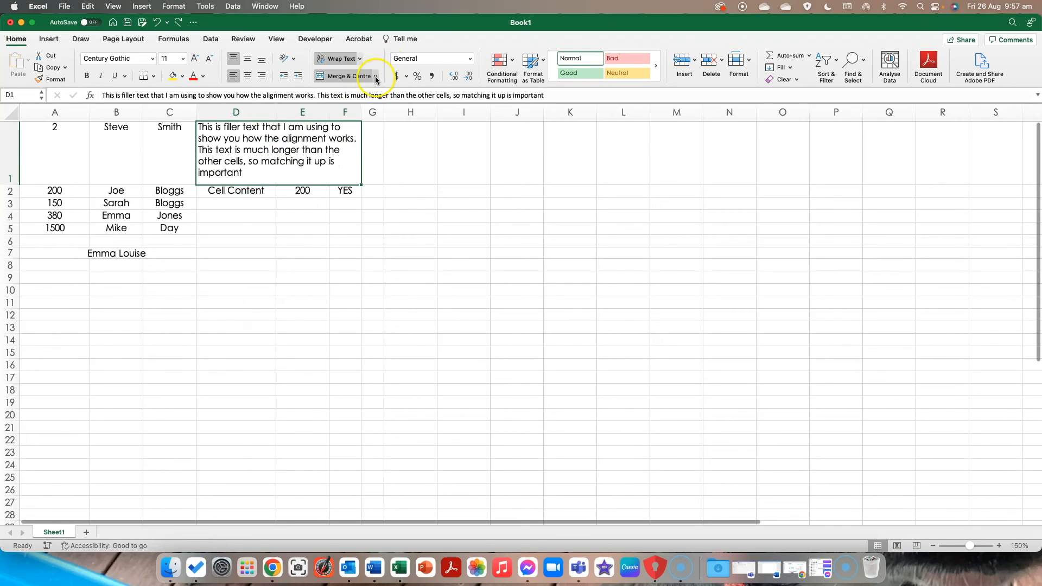
pyautogui.click(375, 76)
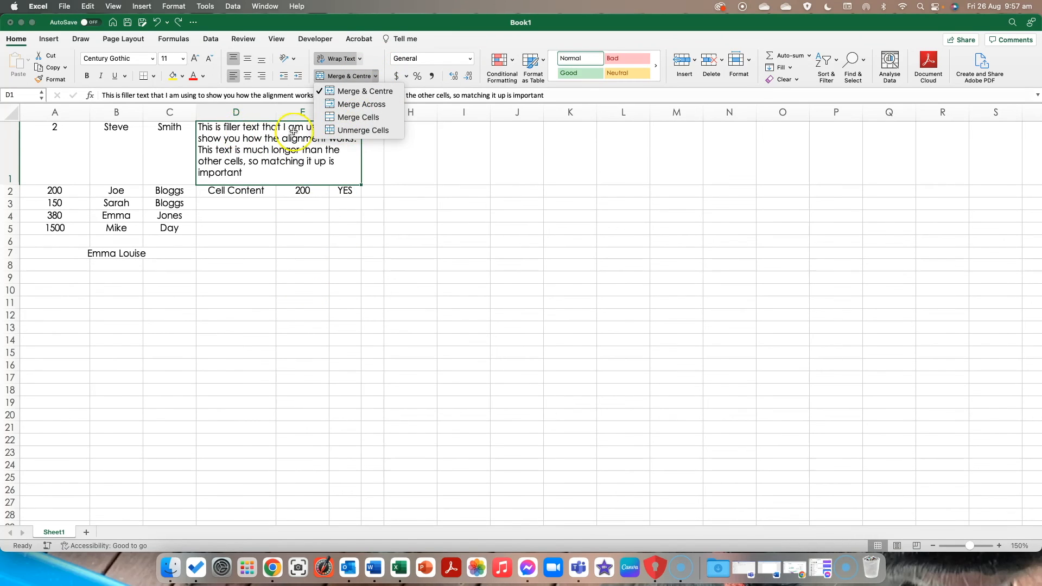
pyautogui.click(239, 191)
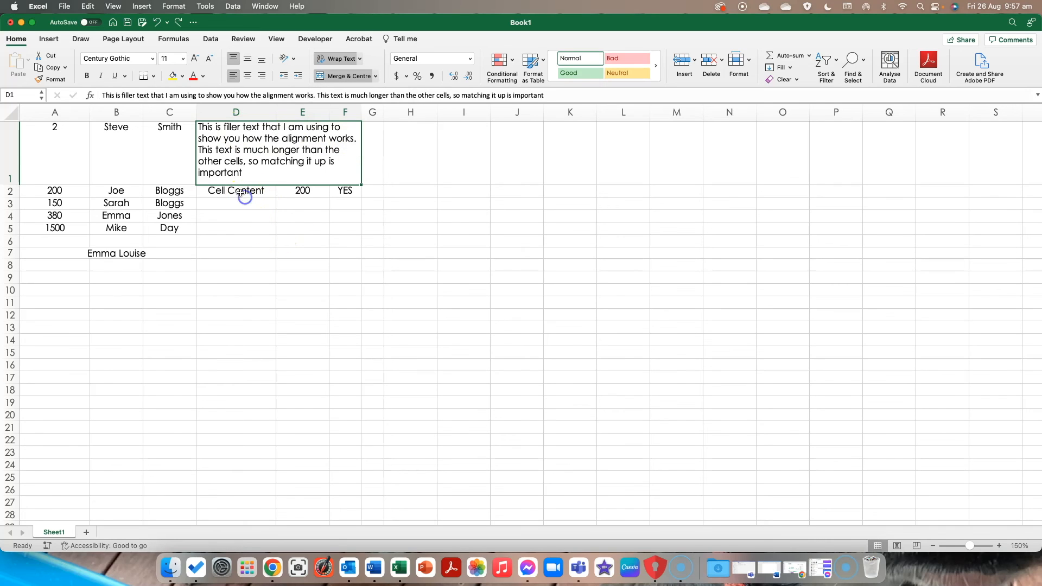
pyautogui.moveTo(239, 190); pyautogui.dragTo(349, 194)
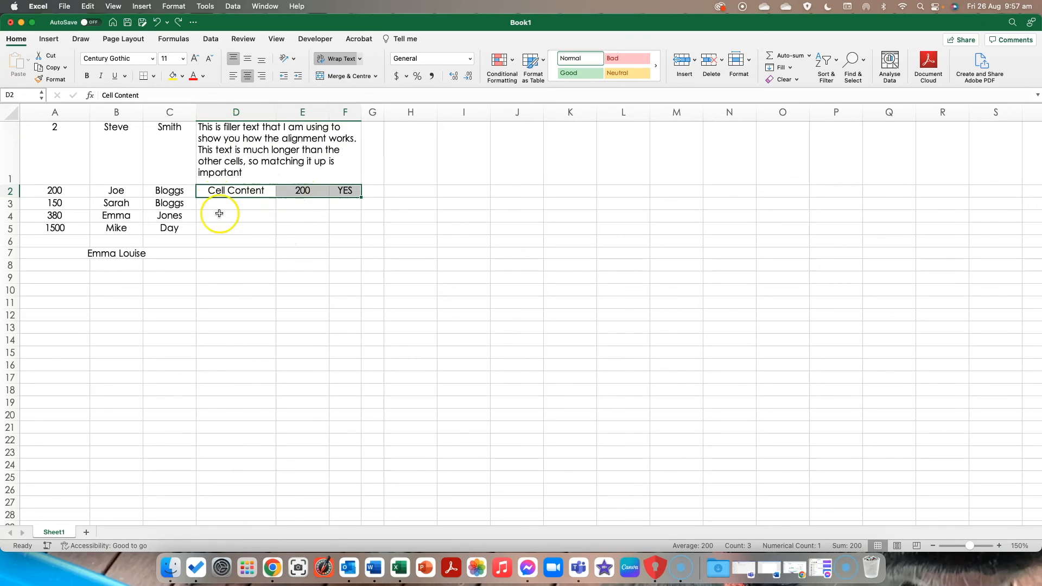
# Unmerge the filler text cell spanning D1 to F1 and select D1 on its own.
pyautogui.click(261, 159)
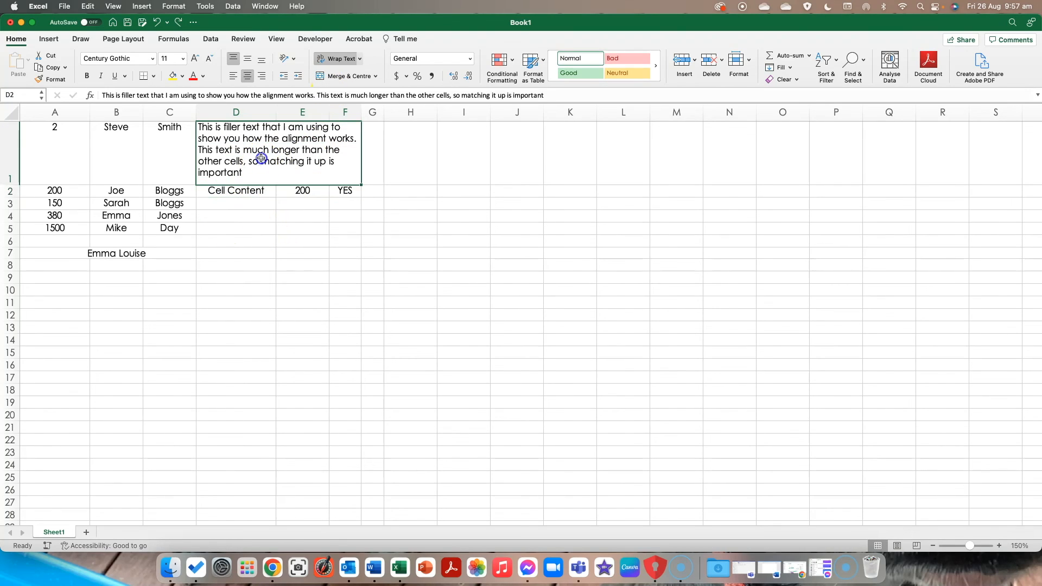
pyautogui.click(377, 76)
pyautogui.click(350, 129)
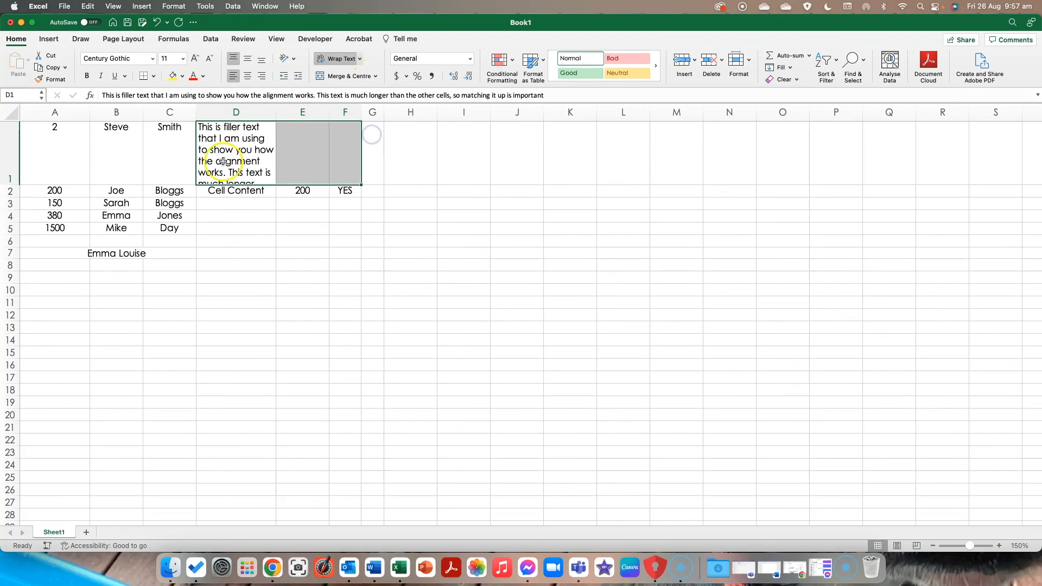
pyautogui.click(228, 137)
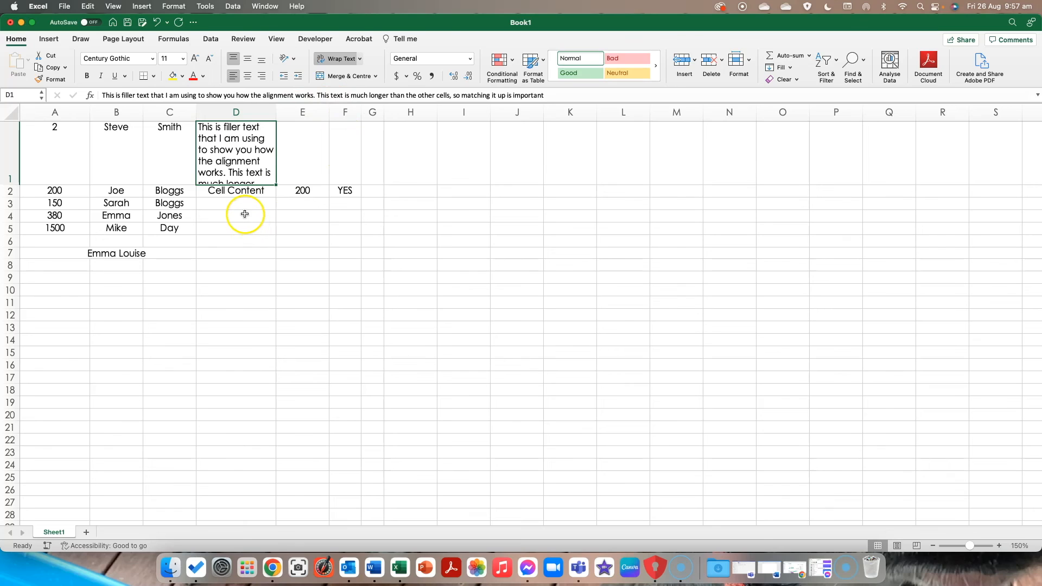
pyautogui.click(9, 112)
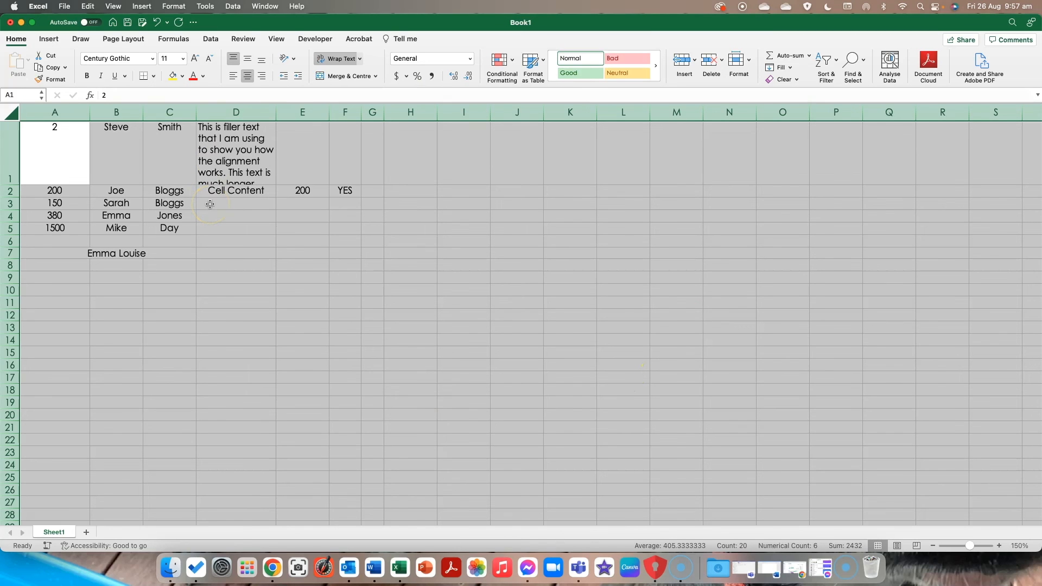
pyautogui.click(295, 152)
pyautogui.moveTo(231, 161); pyautogui.dragTo(308, 155)
pyautogui.click(216, 197)
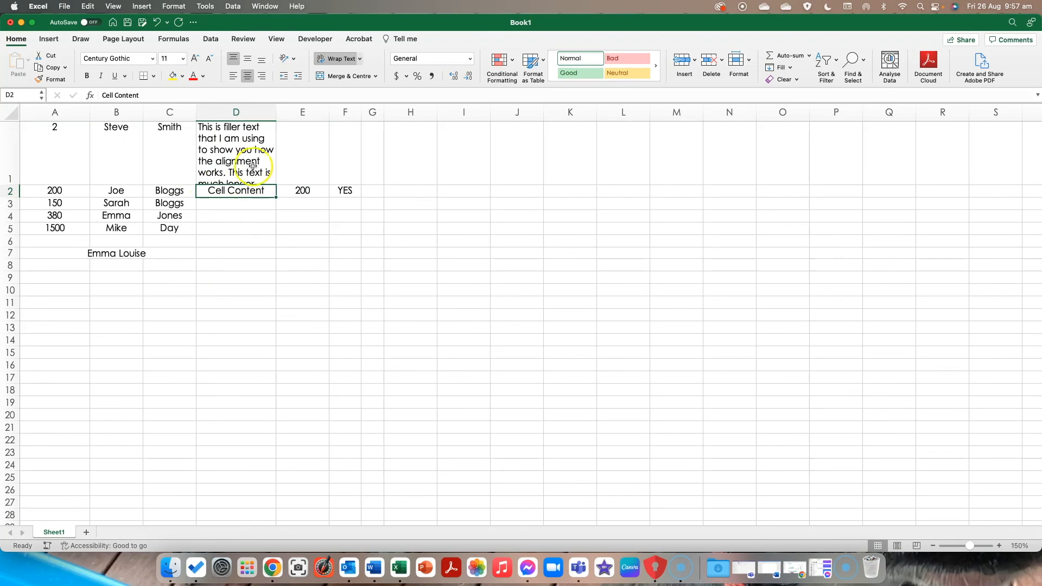
# Combine cells D1 to F1 holding the filler text with the Merge Across option.
pyautogui.moveTo(239, 133); pyautogui.dragTo(337, 129)
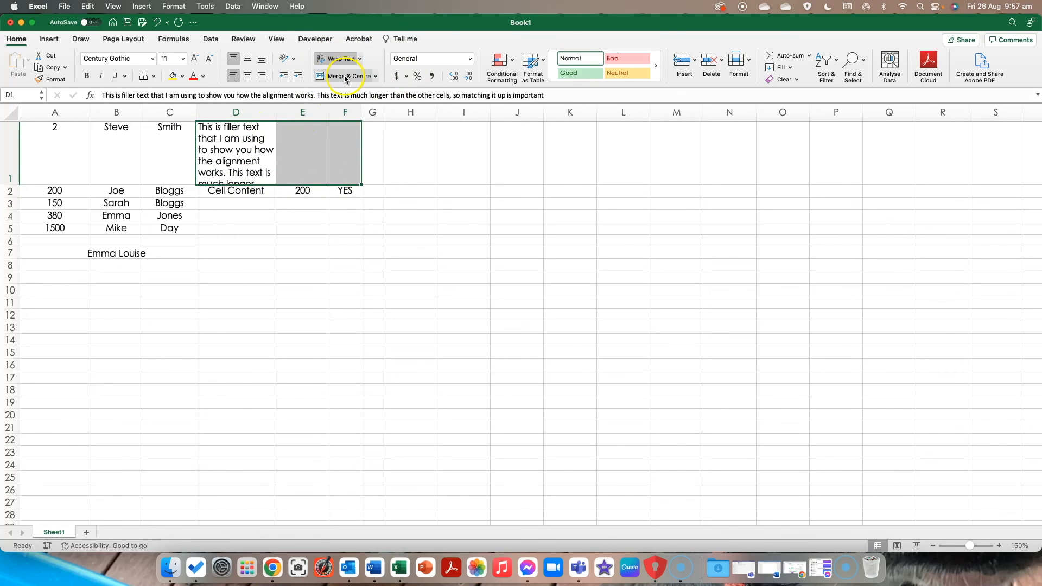
pyautogui.click(375, 76)
pyautogui.click(358, 104)
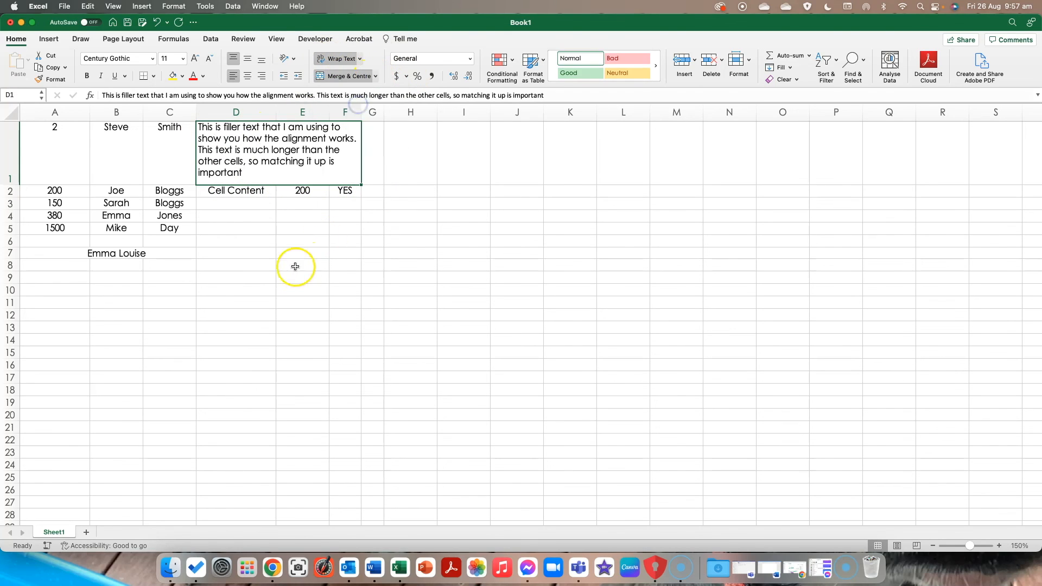
pyautogui.click(272, 228)
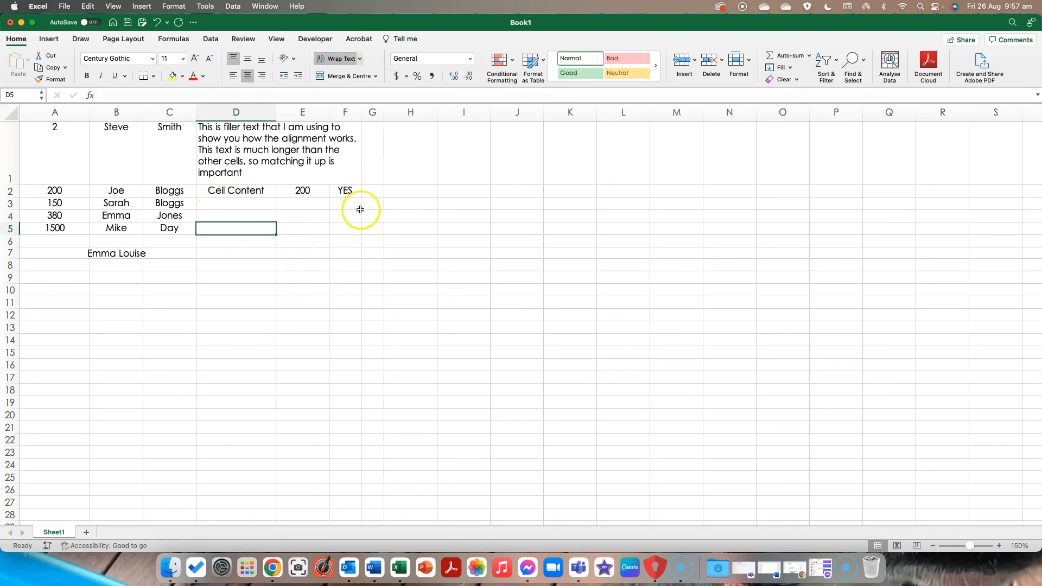